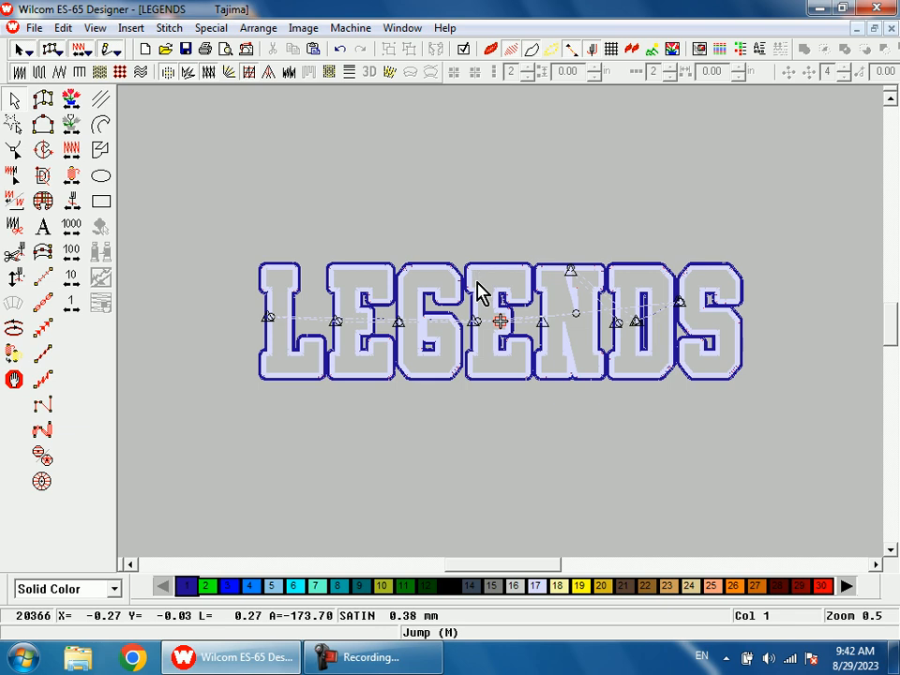
# Start a complex fill on the letter L, tracing its top edge and upper-right rounded corner from the outline's centre line
pyautogui.click(75, 98)
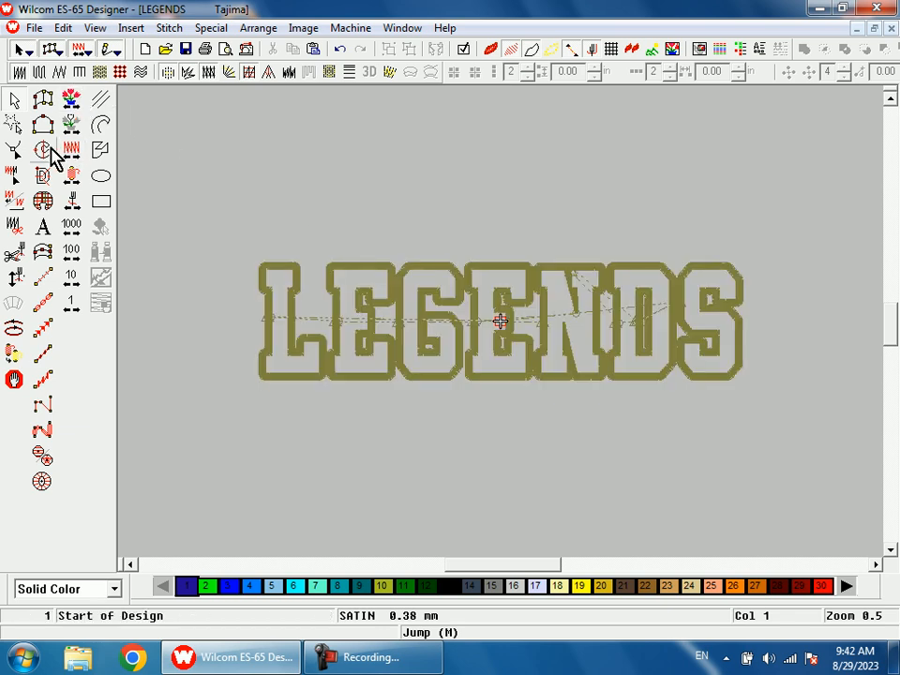
pyautogui.click(43, 150)
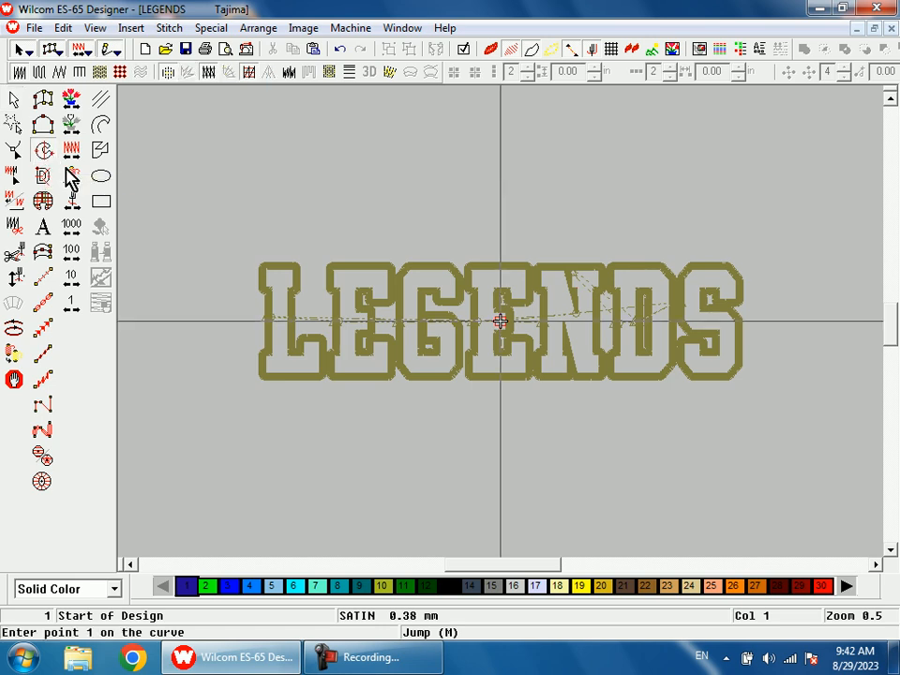
pyautogui.press('b')
pyautogui.moveTo(267, 262); pyautogui.dragTo(300, 286)
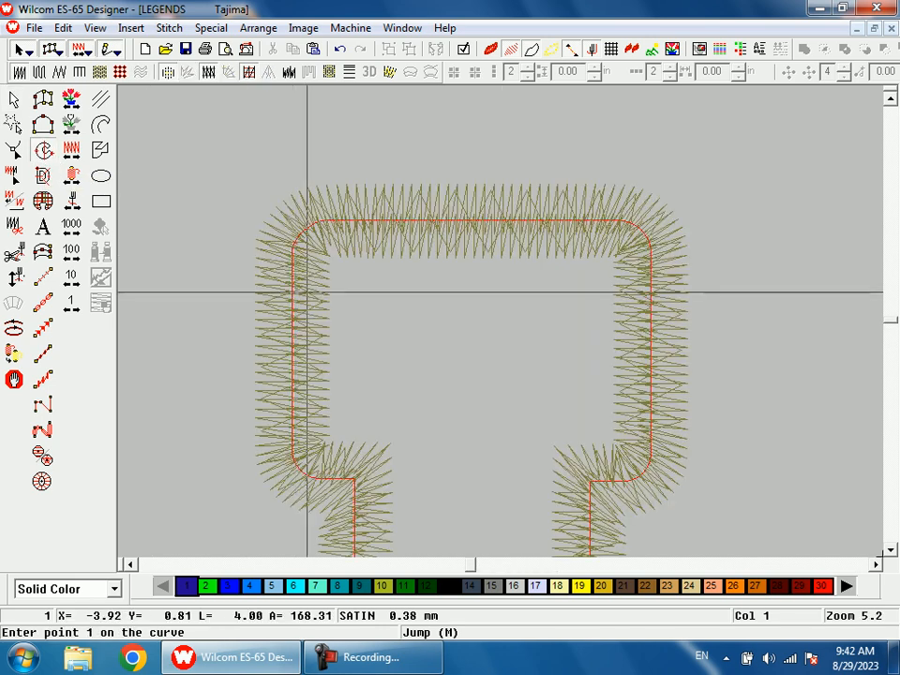
pyautogui.click(324, 222)
pyautogui.click(621, 221)
pyautogui.rightClick(643, 233)
pyautogui.click(651, 250)
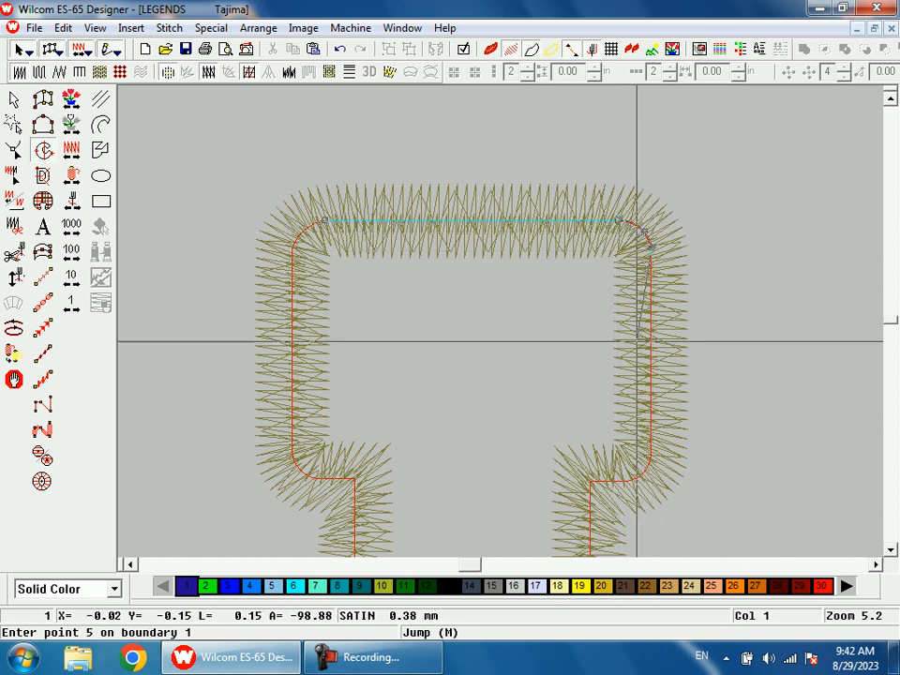
# Continue the L's fill boundary around the lower-right rounded corner of the top serif to the stem's inner corner
pyautogui.hotkey('shift', 'z')
pyautogui.hotkey('shift', 'z')
pyautogui.press('b')
pyautogui.moveTo(509, 370); pyautogui.dragTo(553, 403)
pyautogui.click(545, 125)
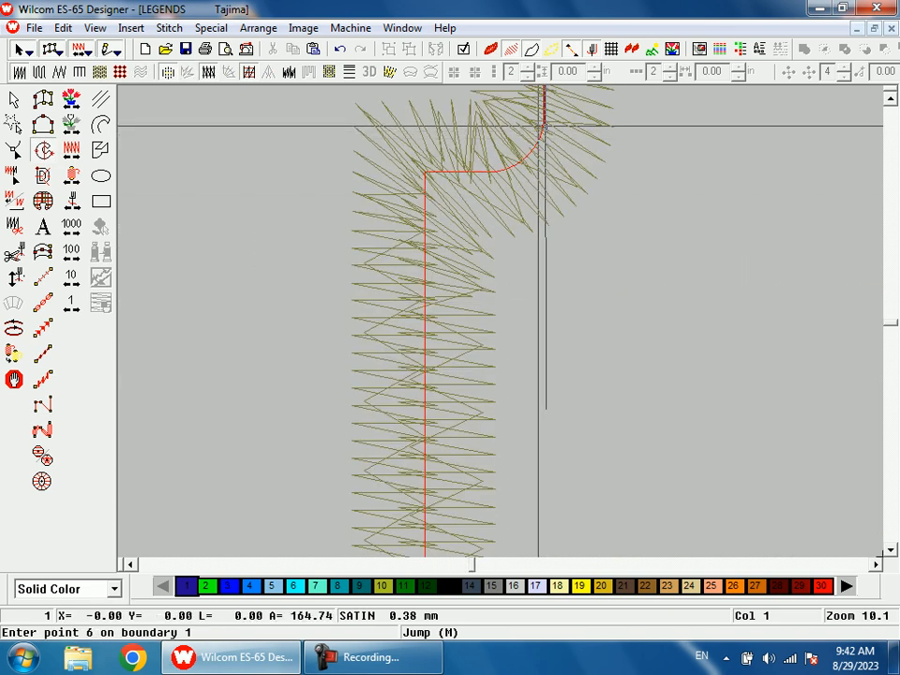
pyautogui.click(522, 161)
pyautogui.click(502, 173)
pyautogui.click(426, 173)
# Trace the L's boundary down the stem's right edge, across the notch and around the upper-left corner of the foot's raised end
pyautogui.hotkey('shift', 'z')
pyautogui.hotkey('shift', 'z')
pyautogui.hotkey('shift', 'z')
pyautogui.press('b')
pyautogui.moveTo(503, 450); pyautogui.dragTo(535, 474)
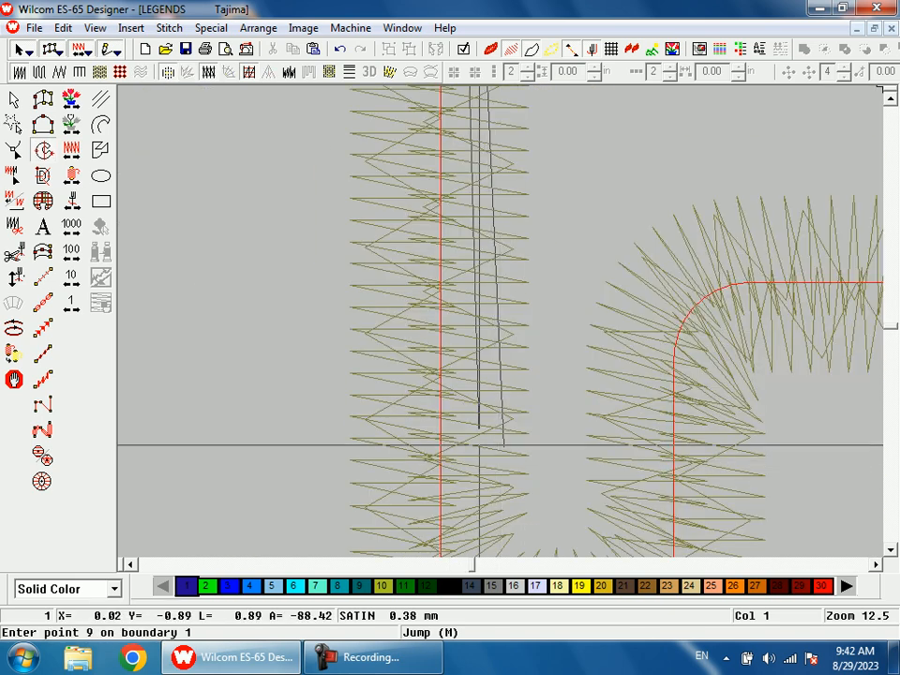
pyautogui.hotkey('shift', 'z')
pyautogui.click(470, 474)
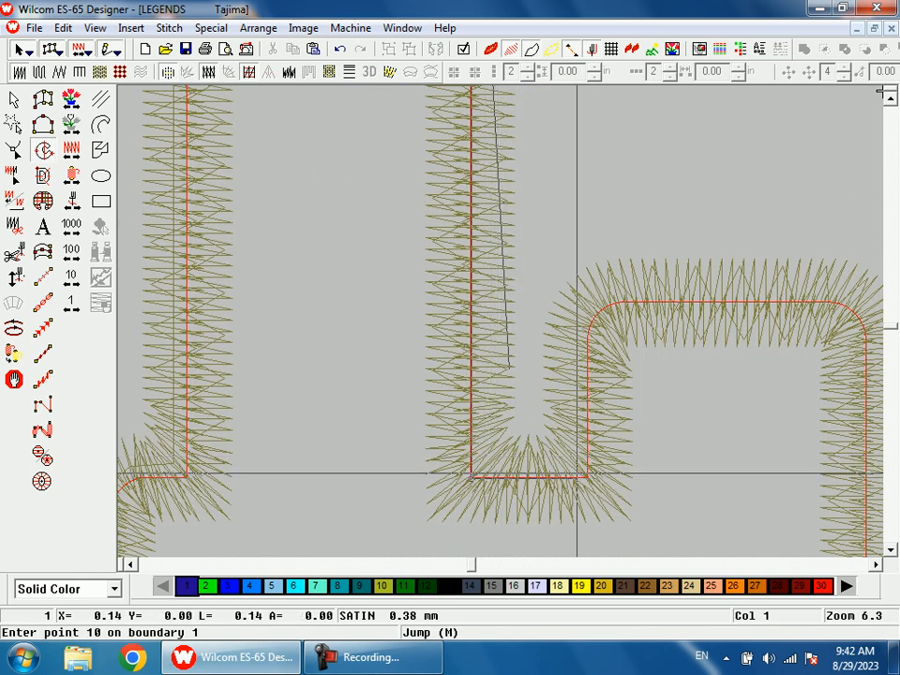
pyautogui.click(587, 474)
pyautogui.click(587, 328)
pyautogui.click(600, 310)
pyautogui.click(618, 301)
# Trace the L's boundary around the upper-right rounded corner of the foot's raised end
pyautogui.hotkey('shift', 'z')
pyautogui.hotkey('shift', 'z')
pyautogui.press('b')
pyautogui.moveTo(557, 283); pyautogui.dragTo(621, 368)
pyautogui.click(496, 259)
pyautogui.click(530, 279)
pyautogui.click(537, 333)
# Trace the L's boundary down the foot's right edge and around its lower-right rounded corner
pyautogui.hotkey('shift', 'z')
pyautogui.hotkey('shift', 'z')
pyautogui.press('b')
pyautogui.moveTo(493, 409); pyautogui.dragTo(525, 488)
pyautogui.click(514, 275)
pyautogui.click(495, 320)
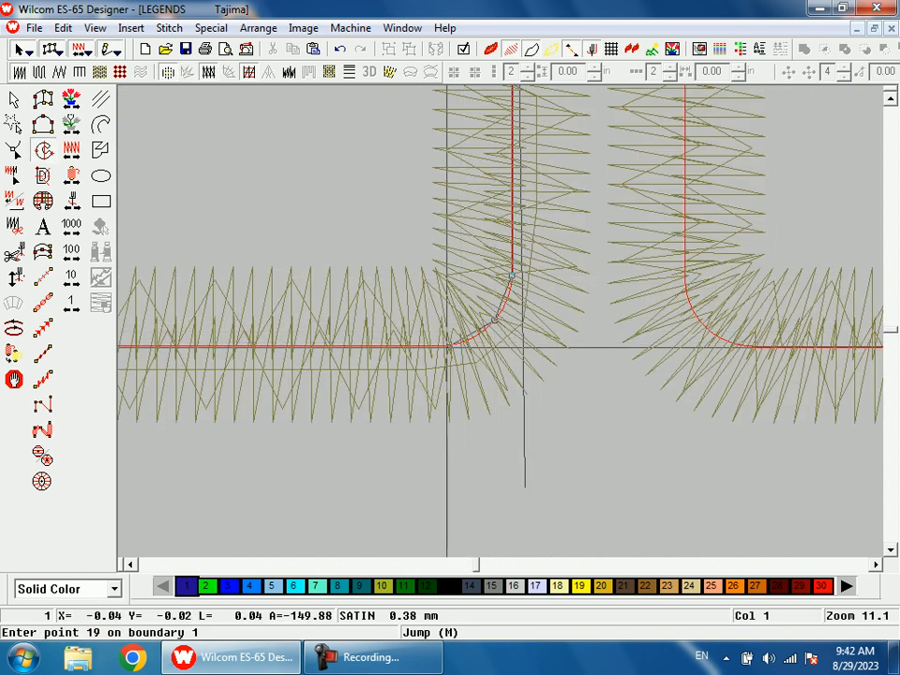
pyautogui.click(445, 346)
# Trace the L's boundary along the bottom edge and around the lower-left rounded corner of the foot
pyautogui.hotkey('shift', 'z')
pyautogui.hotkey('shift', 'z')
pyautogui.hotkey('shift', 'z')
pyautogui.press('b')
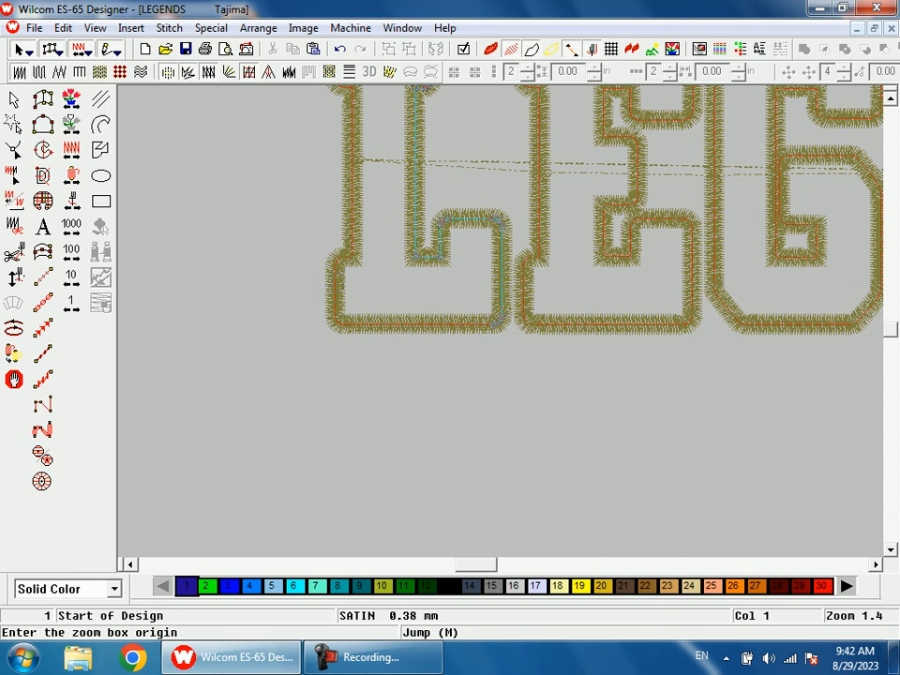
pyautogui.moveTo(312, 270); pyautogui.dragTo(388, 339)
pyautogui.click(420, 432)
pyautogui.click(410, 420)
pyautogui.click(408, 405)
# Trace the L's boundary up the foot's left edge and around the rounded corner leading to the stem
pyautogui.hotkey('shift', 'z')
pyautogui.hotkey('shift', 'z')
pyautogui.hotkey('shift', 'z')
pyautogui.press('b')
pyautogui.moveTo(503, 262); pyautogui.dragTo(540, 309)
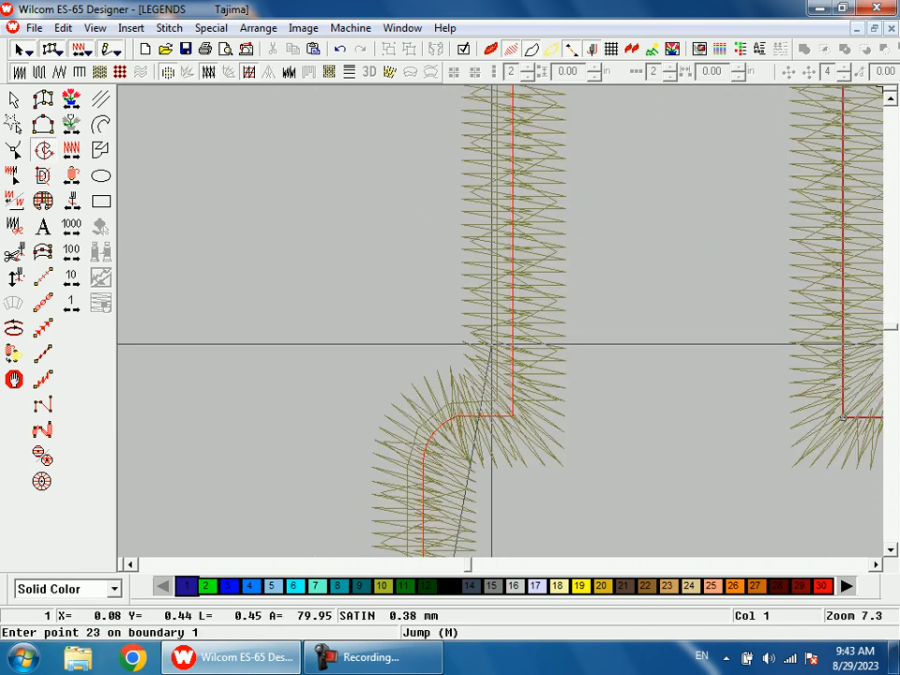
pyautogui.click(424, 461)
pyautogui.click(437, 429)
pyautogui.click(452, 415)
# Trace the L's boundary up the stem's left edge and around the lower-left rounded corner of the top serif
pyautogui.hotkey('shift', 'z')
pyautogui.hotkey('shift', 'z')
pyautogui.hotkey('shift', 'z')
pyautogui.press('b')
pyautogui.moveTo(498, 190); pyautogui.dragTo(532, 252)
pyautogui.click(372, 323)
pyautogui.click(351, 313)
pyautogui.click(342, 299)
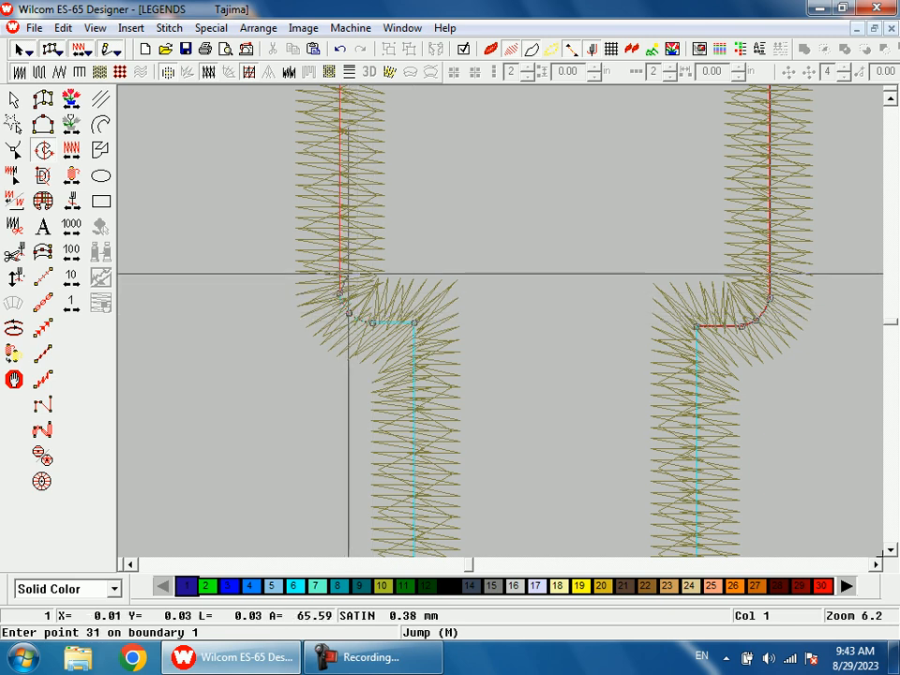
# Trace the L's upper-left rounded corner, close the boundary and generate the fill stitches
pyautogui.hotkey('shift', 'z')
pyautogui.hotkey('shift', 'z')
pyautogui.press('b')
pyautogui.moveTo(457, 246); pyautogui.dragTo(476, 282)
pyautogui.click(456, 176)
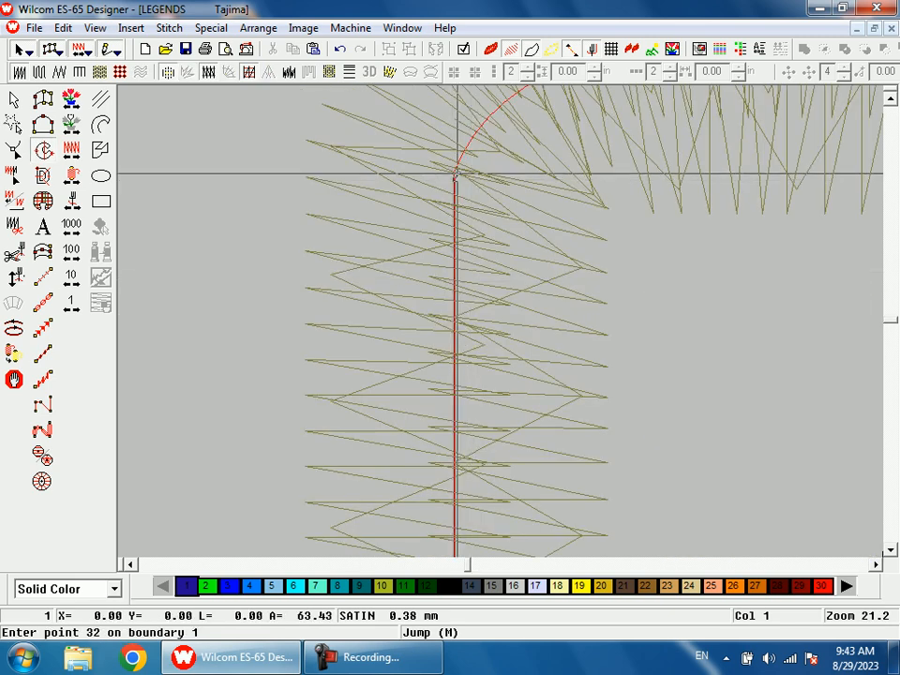
pyautogui.hotkey('shift', 'z')
pyautogui.click(508, 100)
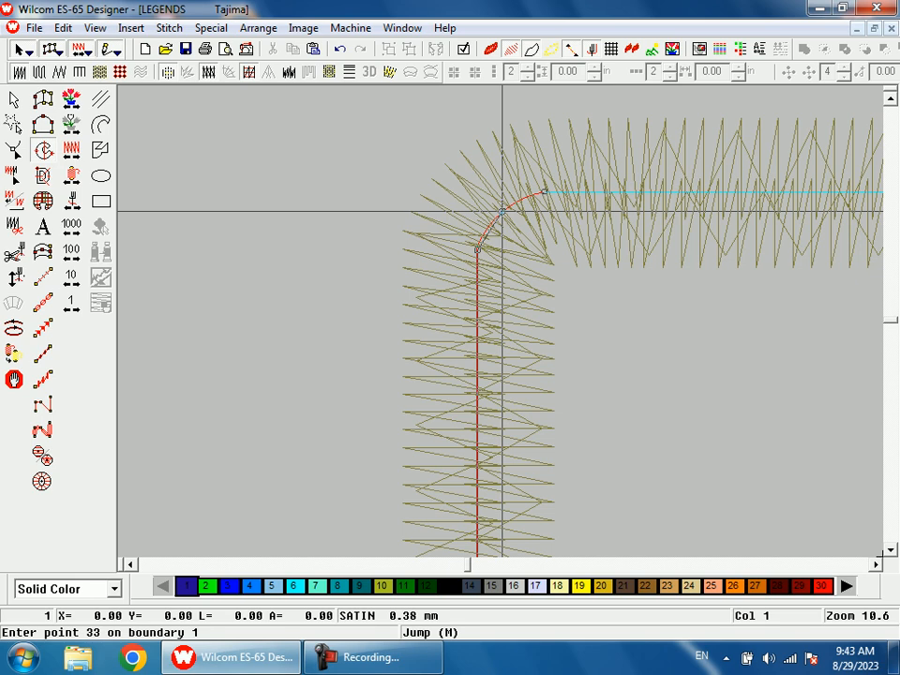
pyautogui.press('Return')
pyautogui.press('Return')
# Change the L's fill to Tatami stitch and assign it colour 30
pyautogui.hotkey('shift', 'z')
pyautogui.hotkey('shift', 'z')
pyautogui.hotkey('shift', 'z')
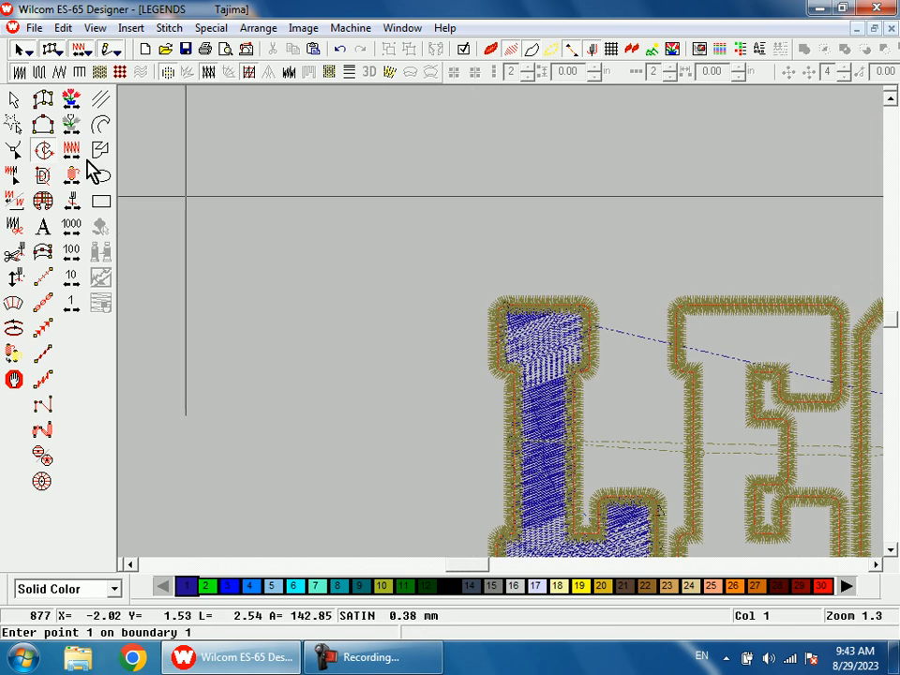
pyautogui.click(16, 97)
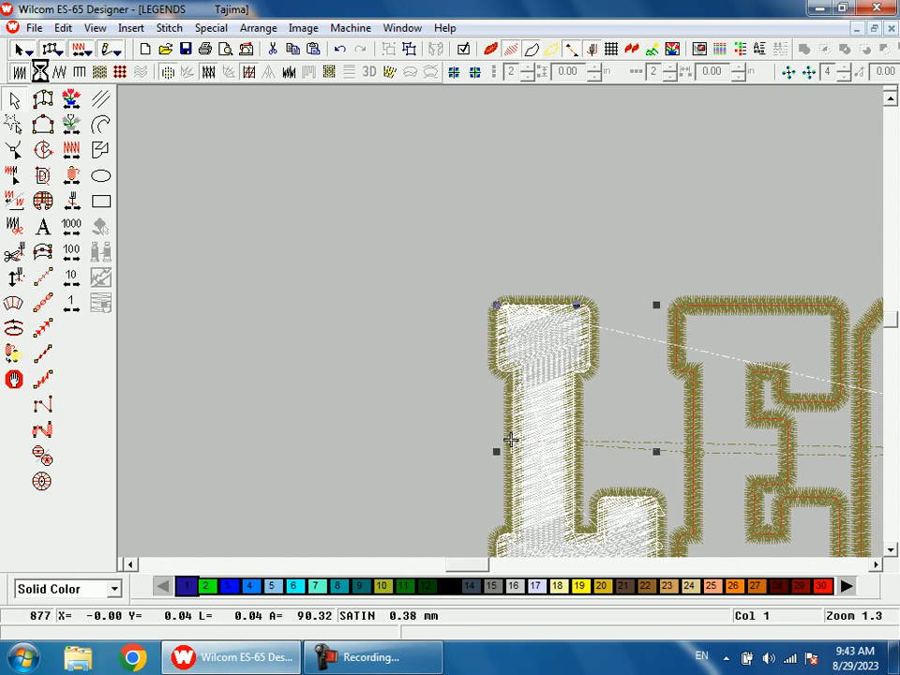
pyautogui.click(40, 72)
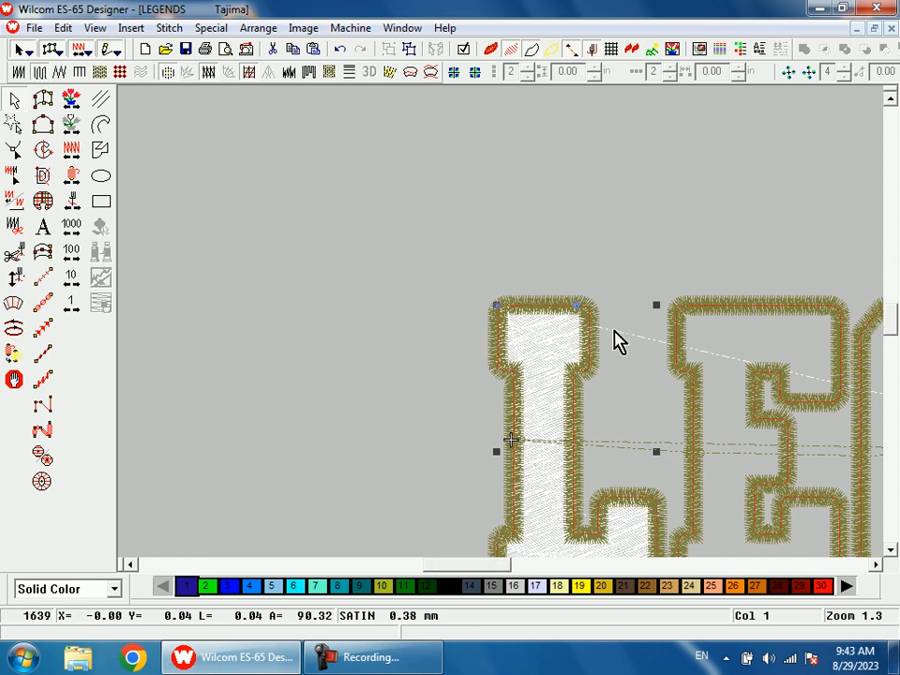
pyautogui.hotkey('shift', 'z')
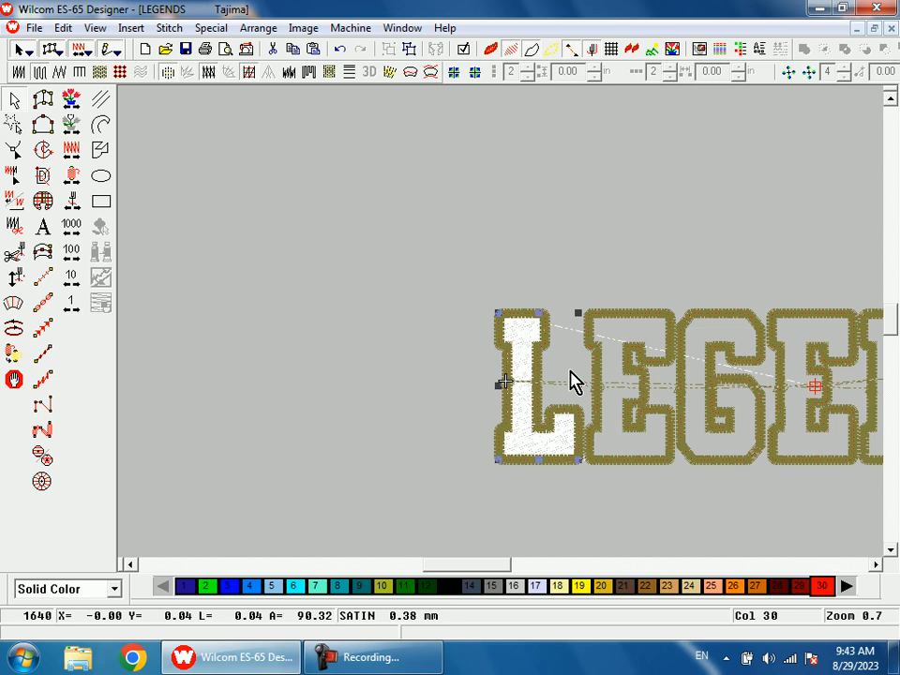
pyautogui.hotkey('shift', 'z')
pyautogui.press('b')
pyautogui.moveTo(494, 294); pyautogui.dragTo(540, 397)
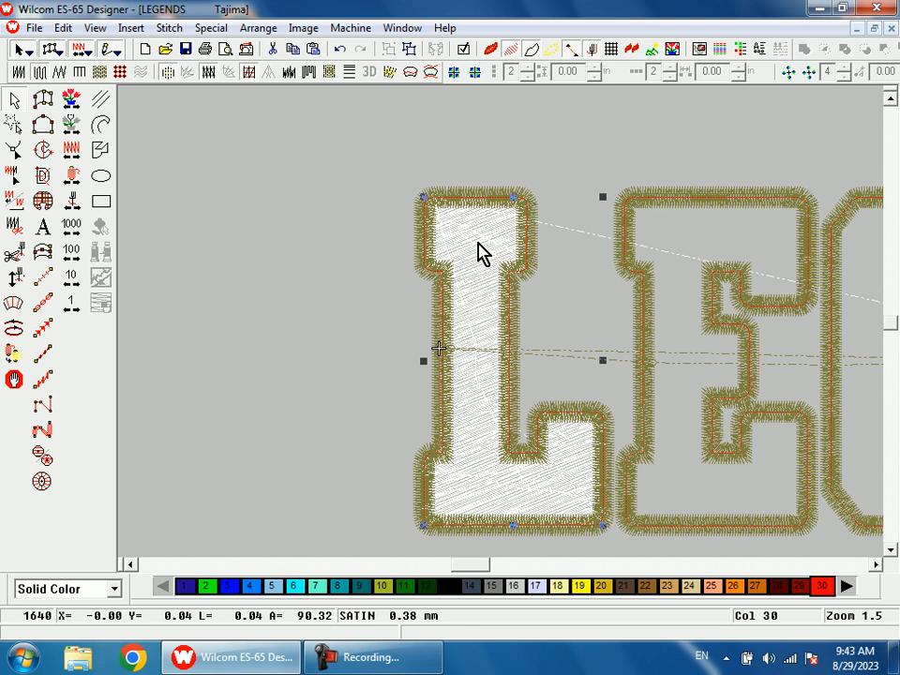
# Make the L fill's Tatami properties current for new objects and deselect it
pyautogui.rightClick(485, 247)
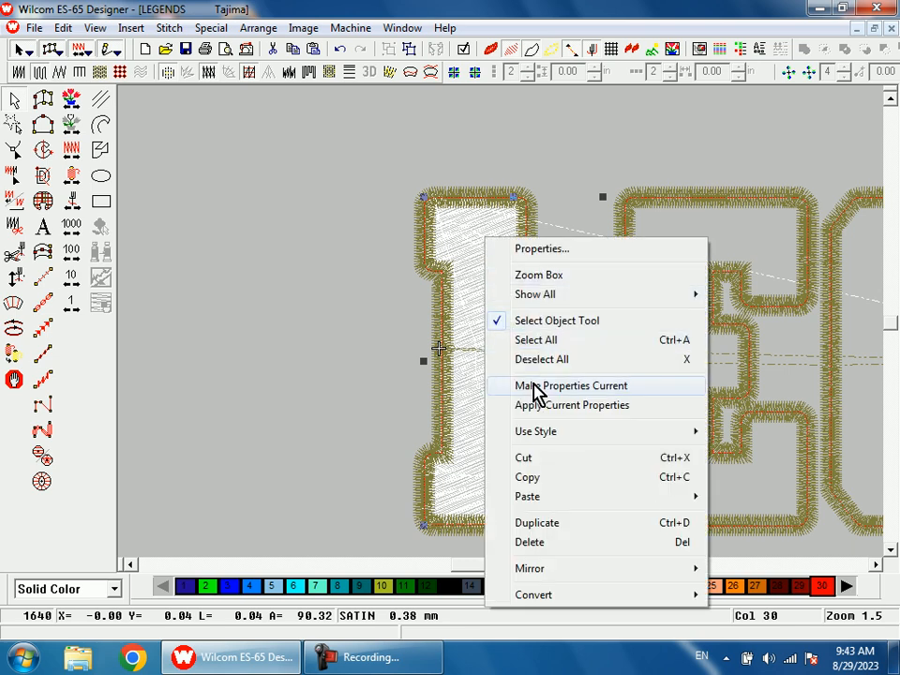
pyautogui.click(317, 294)
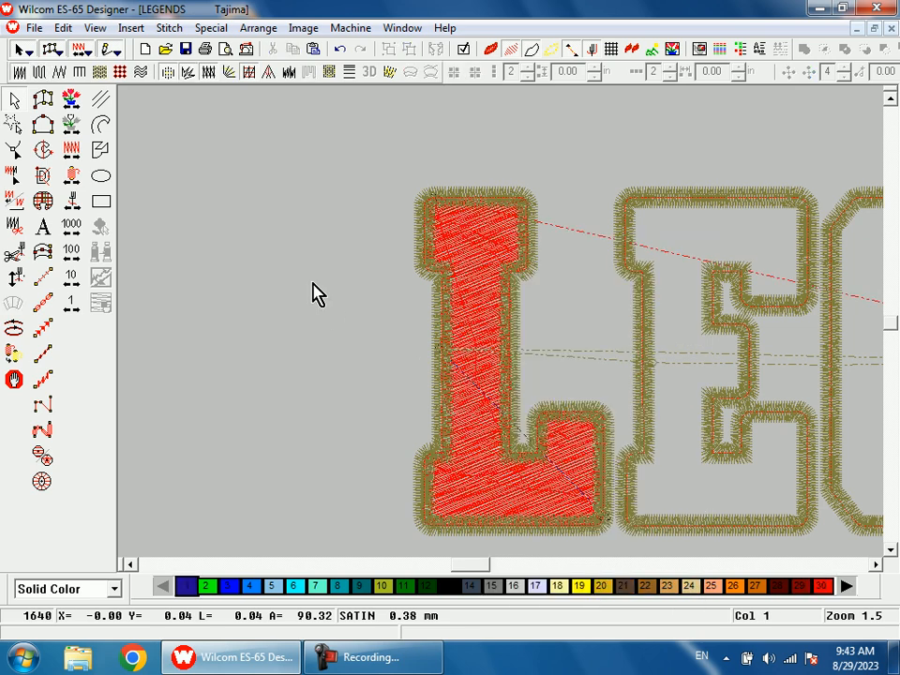
pyautogui.click(474, 266)
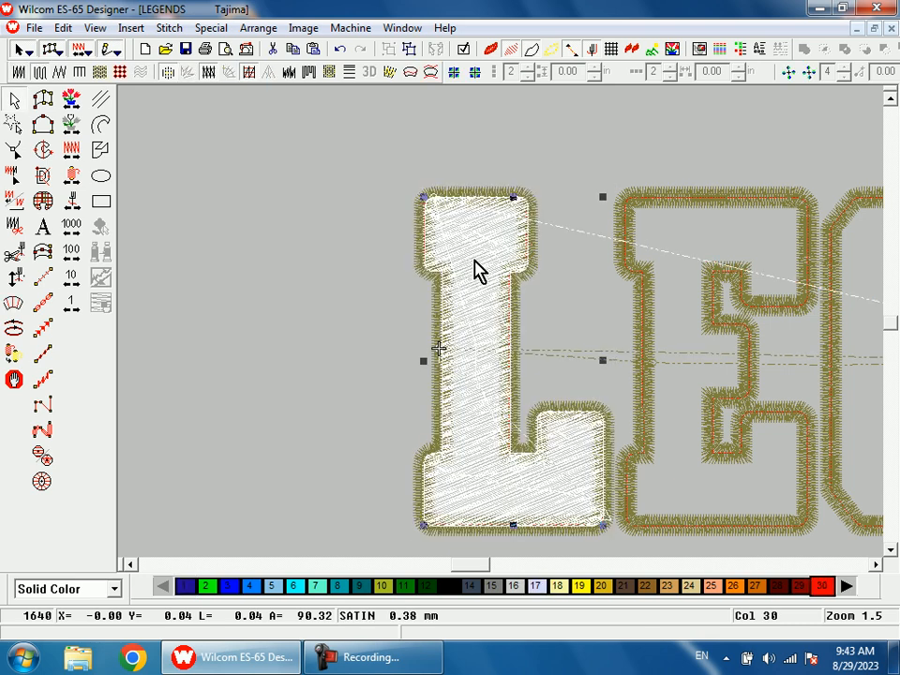
pyautogui.rightClick(476, 271)
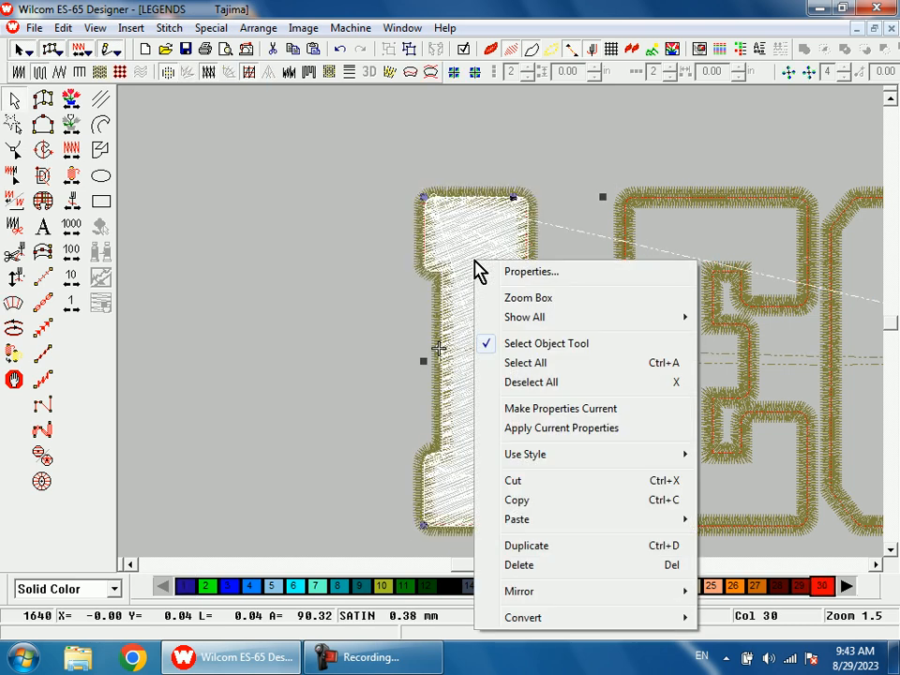
pyautogui.click(561, 409)
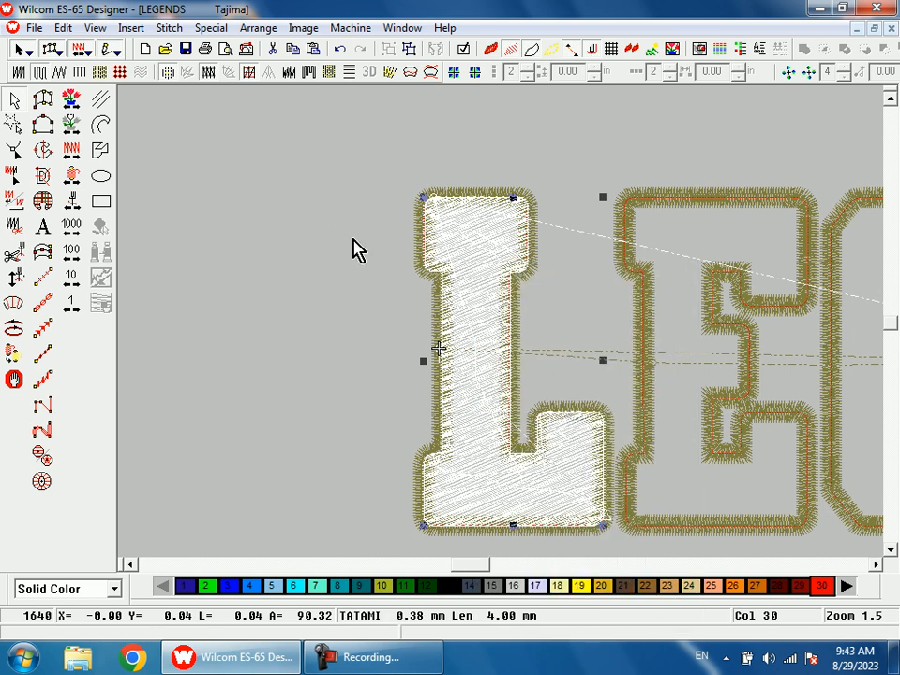
pyautogui.press('Escape')
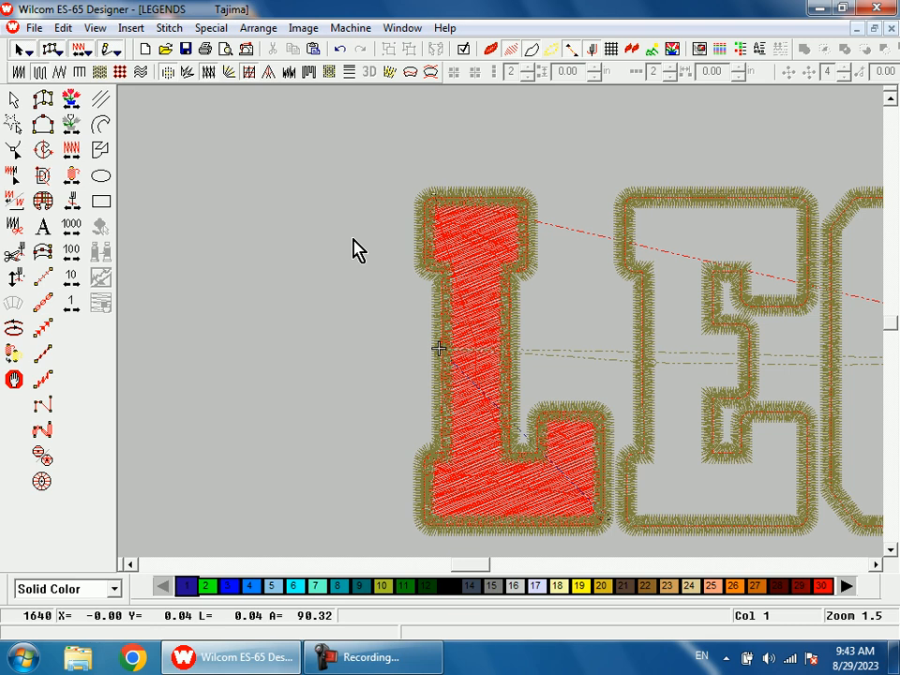
# Start a new complex fill on the first letter E, beginning its boundary at the upper-left end of the top edge
pyautogui.press('Home')
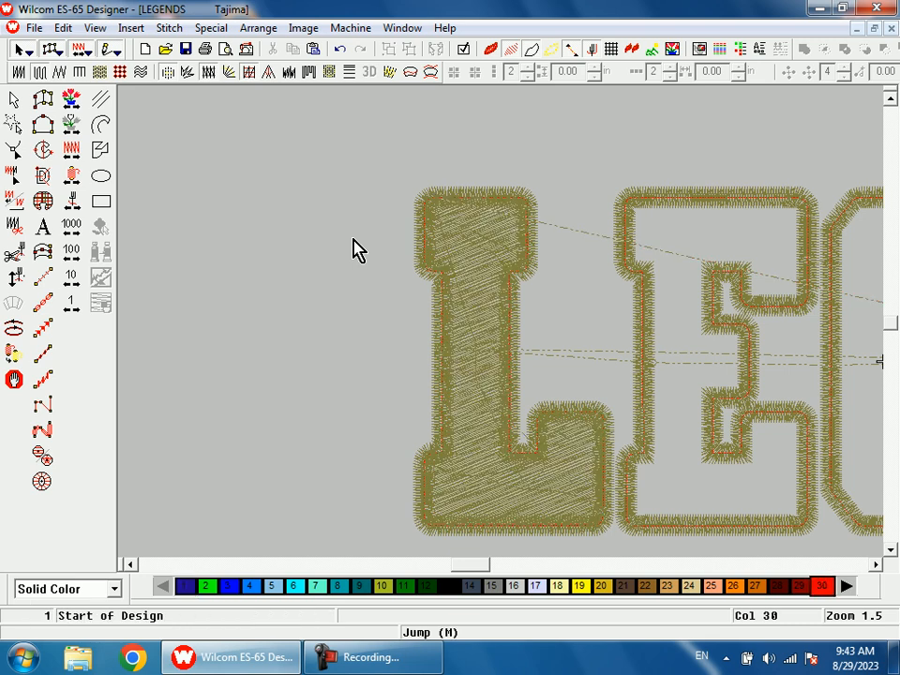
pyautogui.press('Tab')
pyautogui.click(44, 151)
pyautogui.hotkey('shift', 'z')
pyautogui.press('b')
pyautogui.moveTo(573, 236)
pyautogui.mouseDown()
pyautogui.moveTo(593, 301)
pyautogui.moveTo(656, 362)
pyautogui.mouseUp()
pyautogui.click(395, 240)
# Trace the E's boundary along the top edge and around its upper-right rounded corner
pyautogui.hotkey('shift', 'z')
pyautogui.hotkey('shift', 'z')
pyautogui.press('b')
pyautogui.click(587, 155)
pyautogui.click(622, 173)
pyautogui.click(638, 199)
# Trace the E's boundary down the right edge of the upper arm and around its lower-right rounded corner
pyautogui.hotkey('shift', 'z')
pyautogui.hotkey('shift', 'z')
pyautogui.press('b')
pyautogui.moveTo(478, 384); pyautogui.dragTo(563, 446)
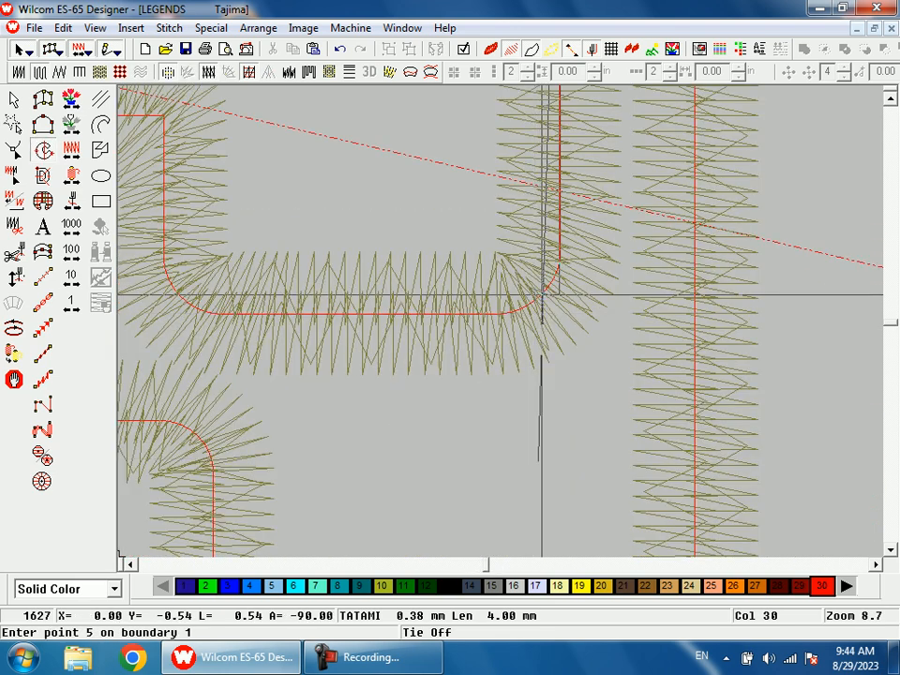
pyautogui.click(536, 294)
pyautogui.click(497, 314)
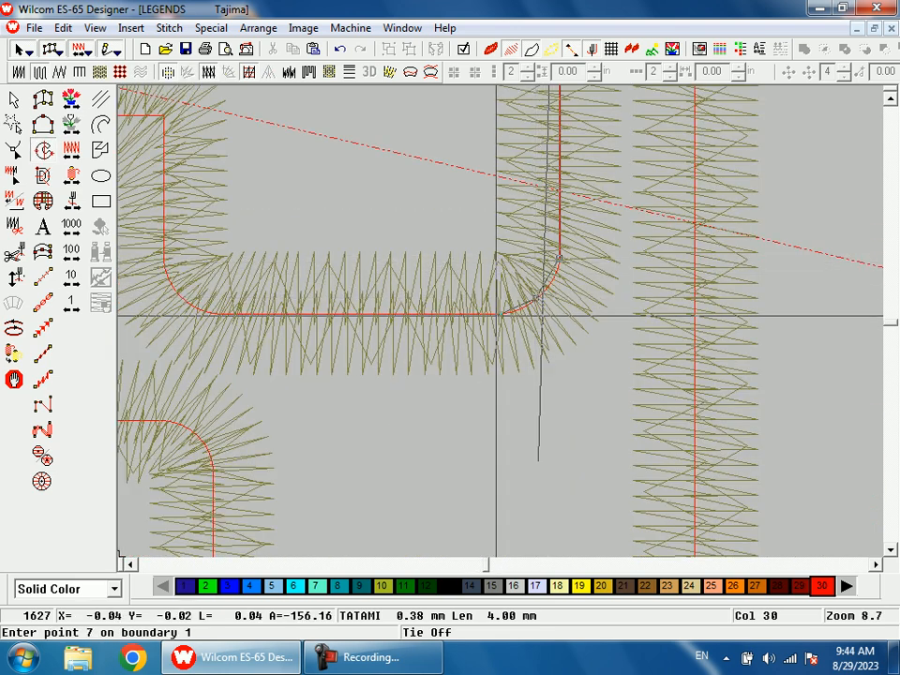
# Trace the E's boundary around the upper arm's lower-left rounded corner, up and across the top of the upper notch
pyautogui.click(180, 298)
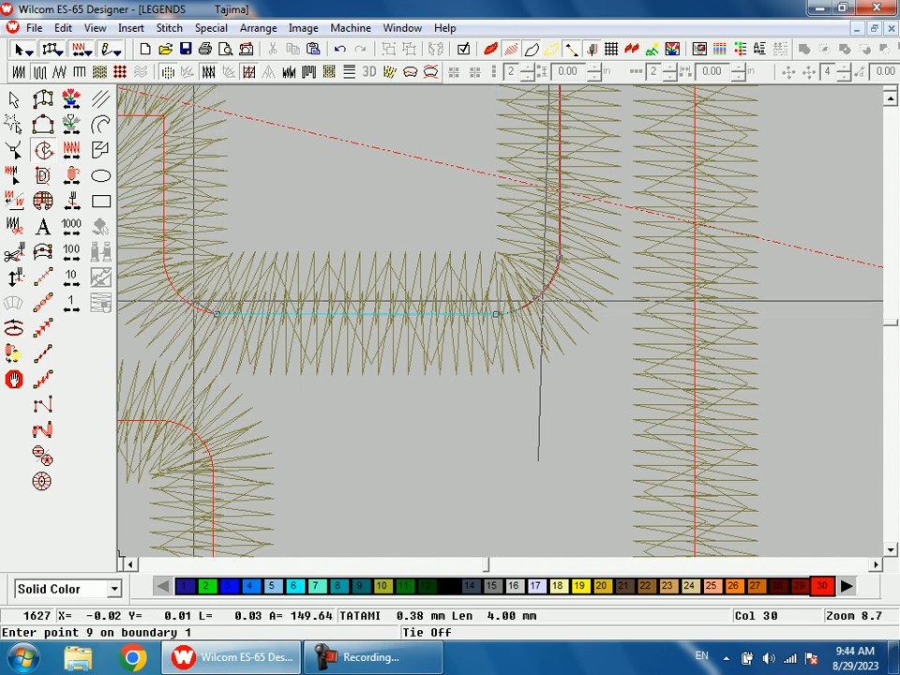
pyautogui.click(165, 273)
pyautogui.click(165, 271)
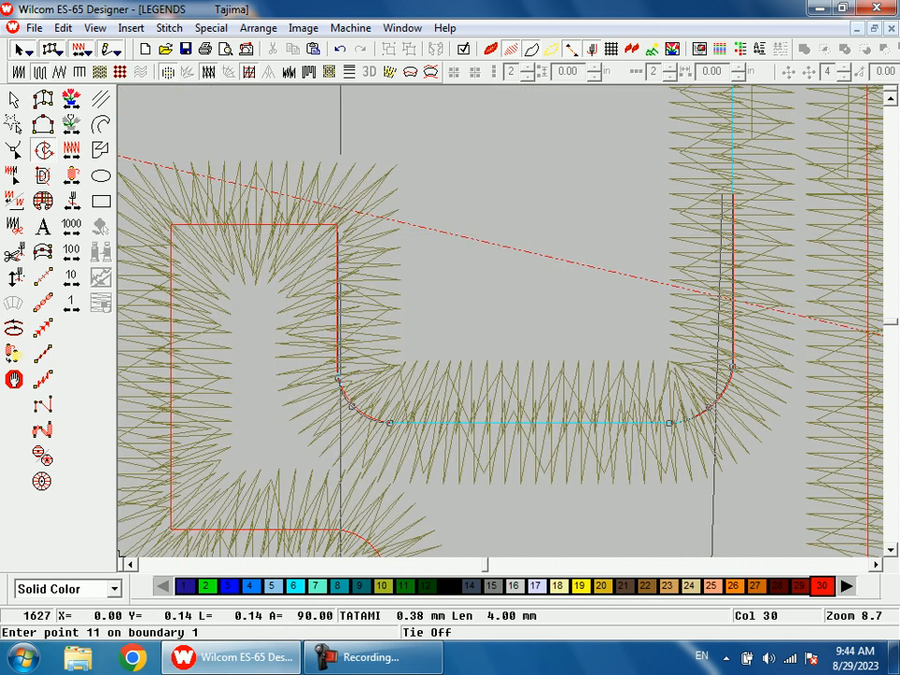
pyautogui.click(171, 228)
# Trace the E's boundary down the upper notch, along its bottom edge and into the middle arm's upper-right rounded corner
pyautogui.hotkey('shift', 'z')
pyautogui.hotkey('shift', 'z')
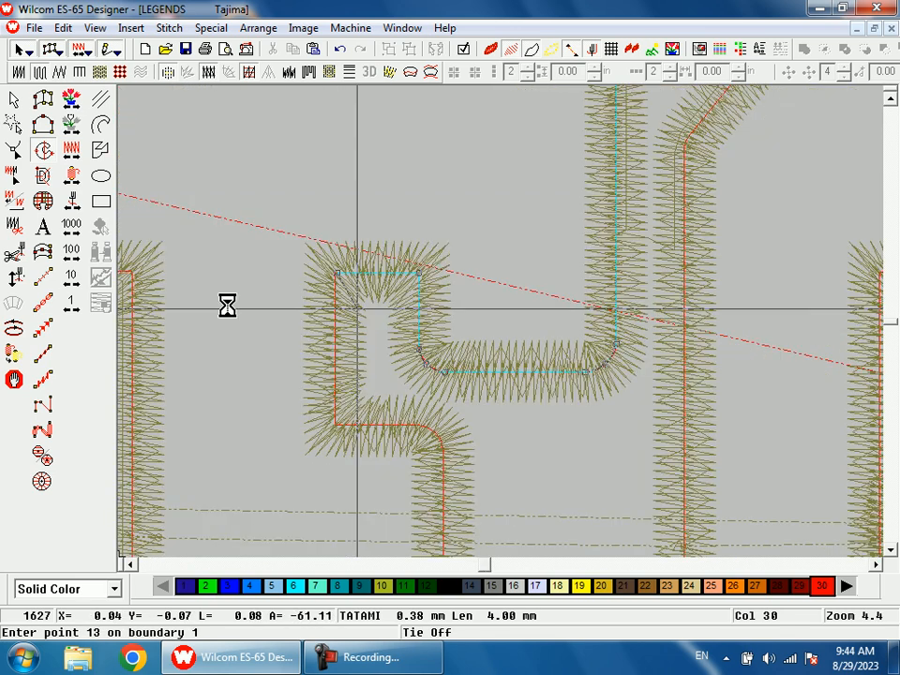
pyautogui.press('b')
pyautogui.moveTo(424, 362); pyautogui.dragTo(438, 435)
pyautogui.click(467, 317)
pyautogui.click(640, 316)
pyautogui.click(668, 333)
# Trace the E's boundary down the middle arm's right edge and around its lower-right rounded corner
pyautogui.hotkey('shift', 'z')
pyautogui.hotkey('shift', 'z')
pyautogui.press('b')
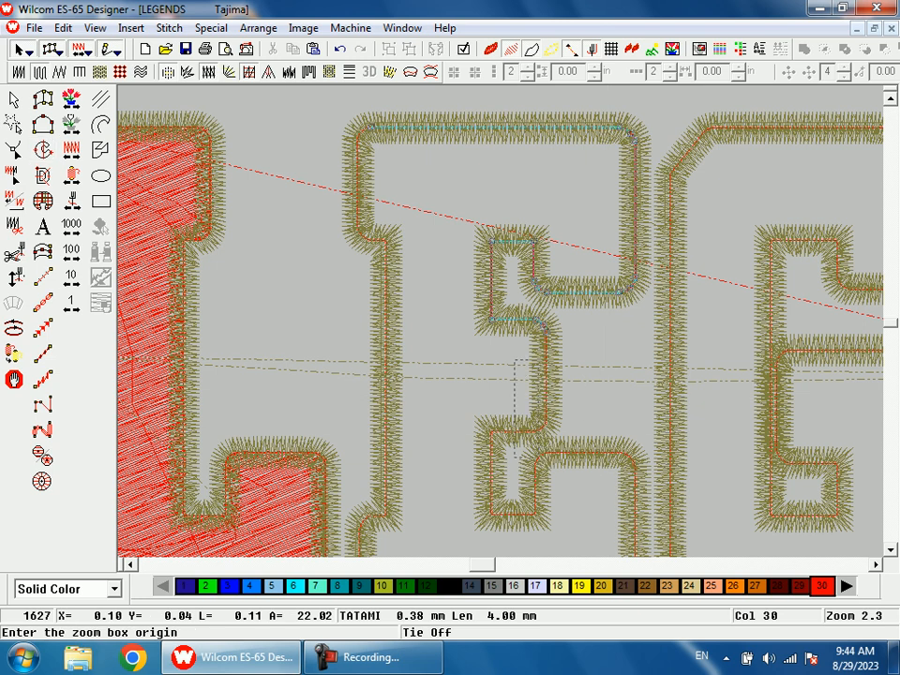
pyautogui.moveTo(516, 361); pyautogui.dragTo(544, 488)
pyautogui.click(551, 328)
pyautogui.click(538, 341)
pyautogui.click(522, 348)
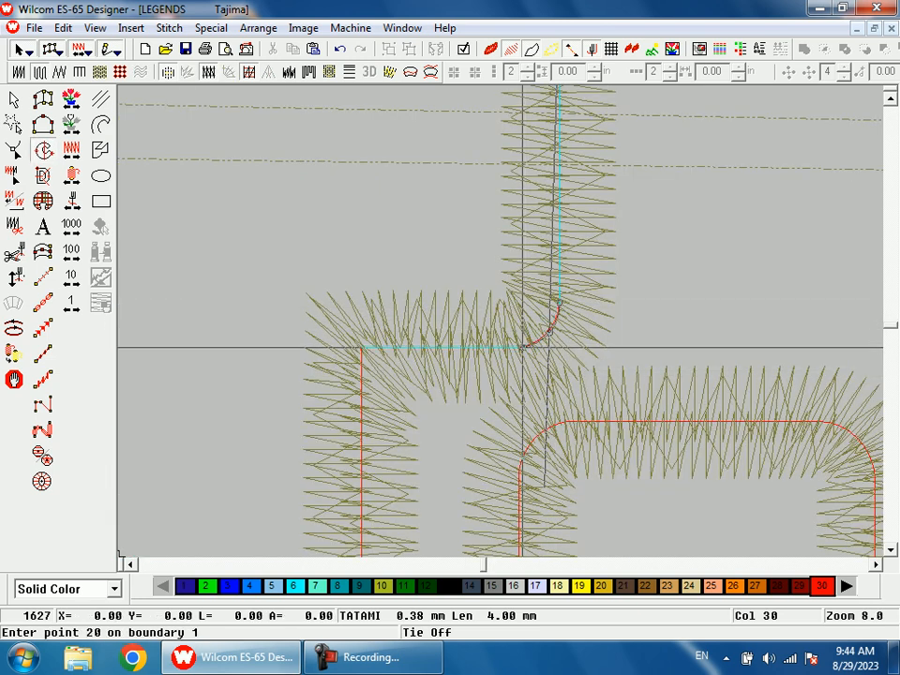
# Trace the E's boundary around the lower notch and the upper-left rounded corner of the lower arm
pyautogui.click(362, 348)
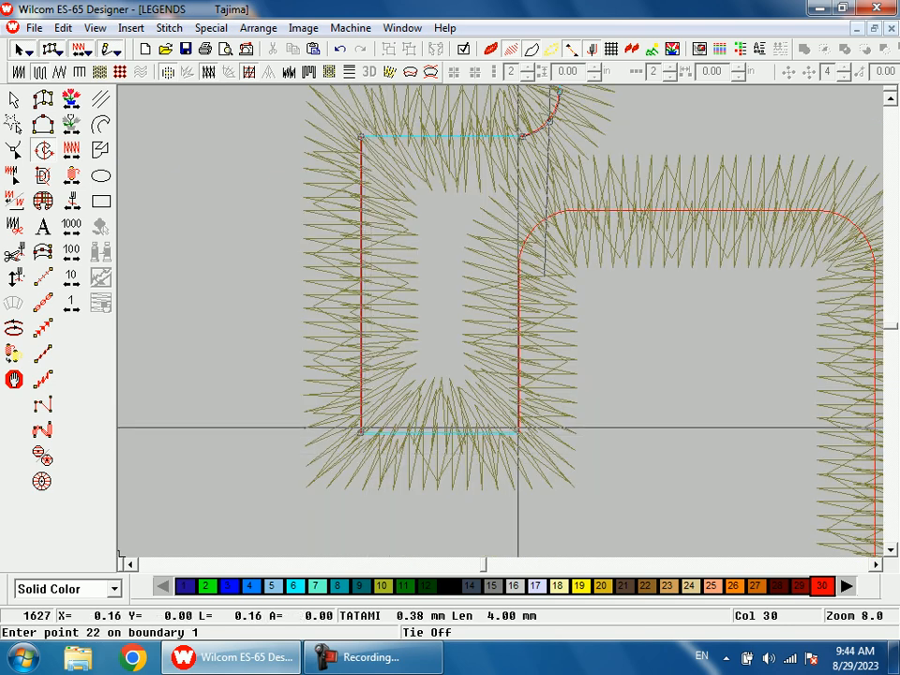
pyautogui.click(518, 257)
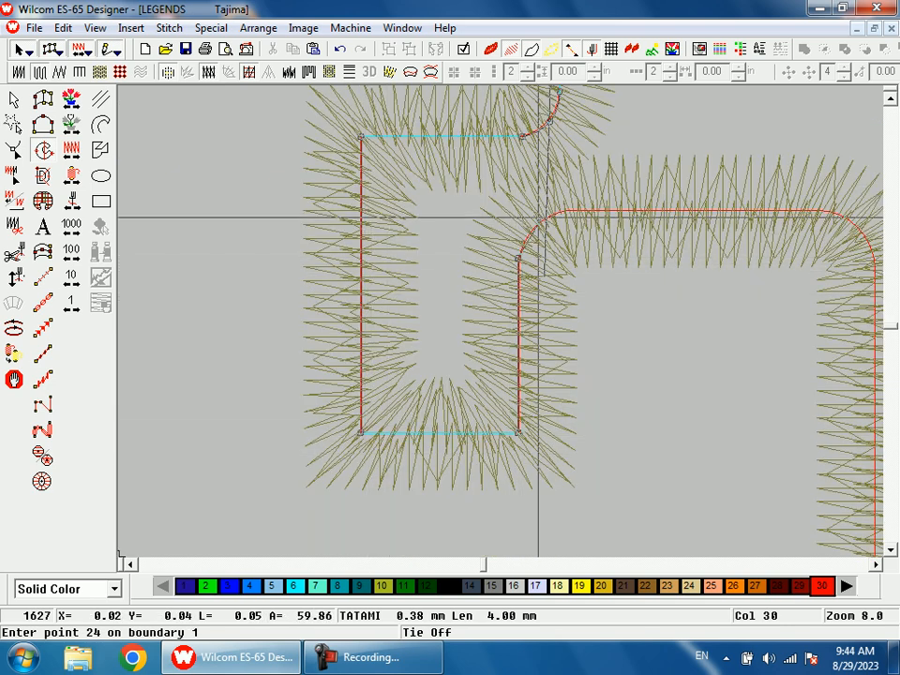
pyautogui.click(535, 227)
pyautogui.click(561, 211)
# Trace the E's boundary along the lower arm's top edge and around its upper-right rounded corner
pyautogui.hotkey('shift', 'z')
pyautogui.hotkey('shift', 'z')
pyautogui.press('b')
pyautogui.moveTo(494, 272); pyautogui.dragTo(673, 363)
pyautogui.click(530, 248)
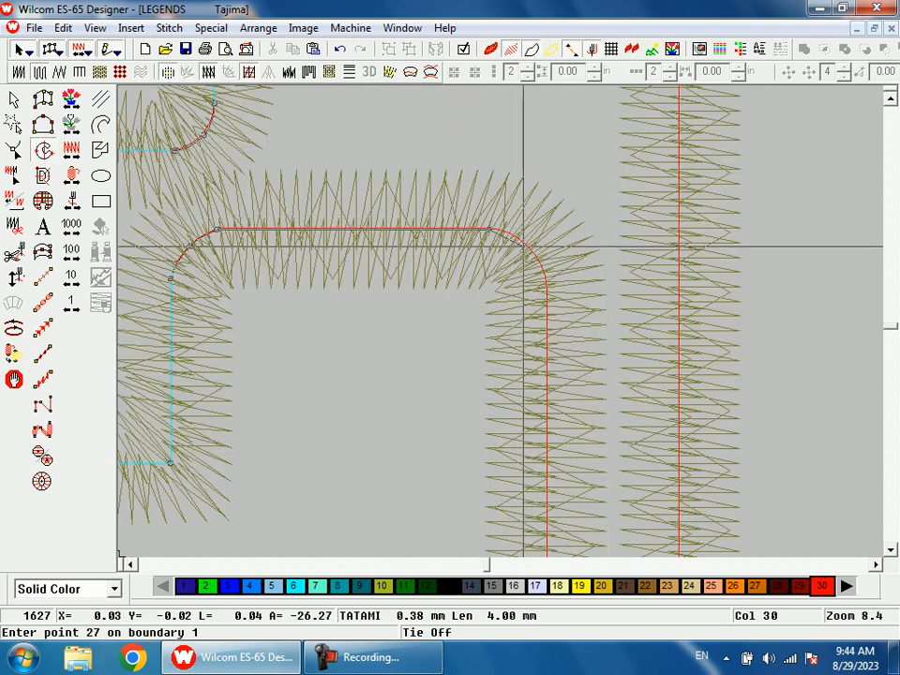
pyautogui.click(545, 284)
pyautogui.click(547, 289)
# Trace the E's boundary down the lower arm's right edge and into its lower-right rounded corner
pyautogui.hotkey('shift', 'z')
pyautogui.hotkey('shift', 'z')
pyautogui.hotkey('shift', 'z')
pyautogui.press('b')
pyautogui.moveTo(489, 406); pyautogui.dragTo(518, 352)
pyautogui.click(547, 349)
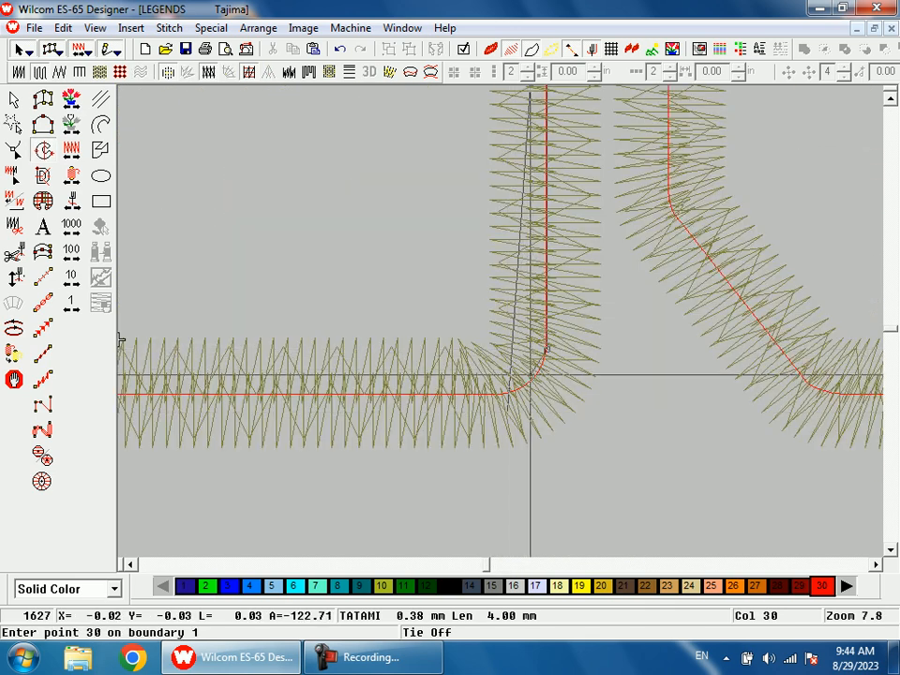
# Trace the E's boundary along the bottom edge and around the base's two rounded left corners to the stem
pyautogui.hotkey('shift', 'z')
pyautogui.hotkey('shift', 'z')
pyautogui.press('b')
pyautogui.moveTo(271, 236); pyautogui.dragTo(347, 370)
pyautogui.click(424, 443)
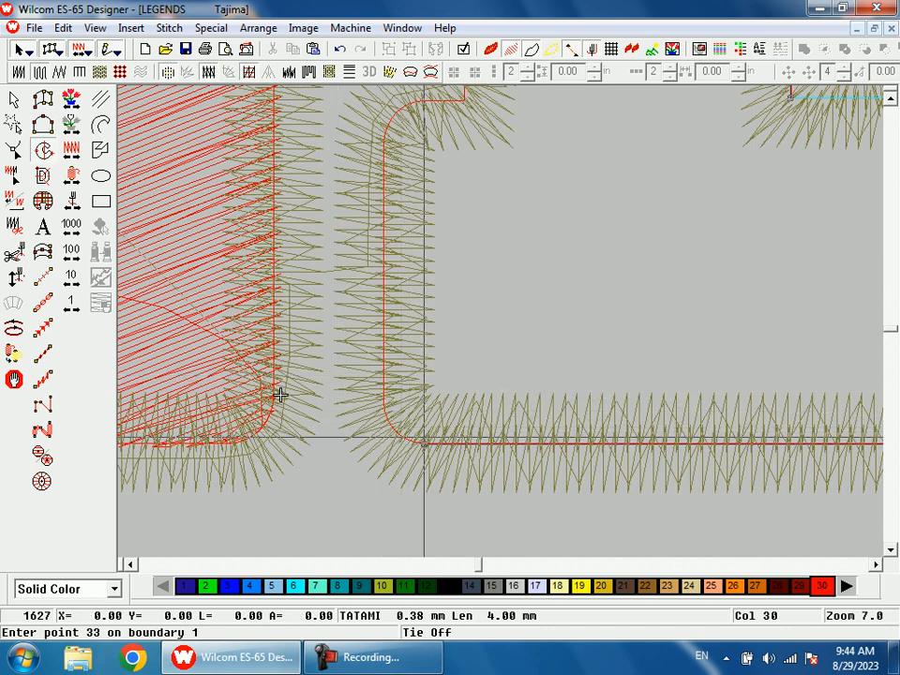
pyautogui.click(384, 404)
pyautogui.click(280, 396)
pyautogui.click(433, 247)
pyautogui.click(449, 222)
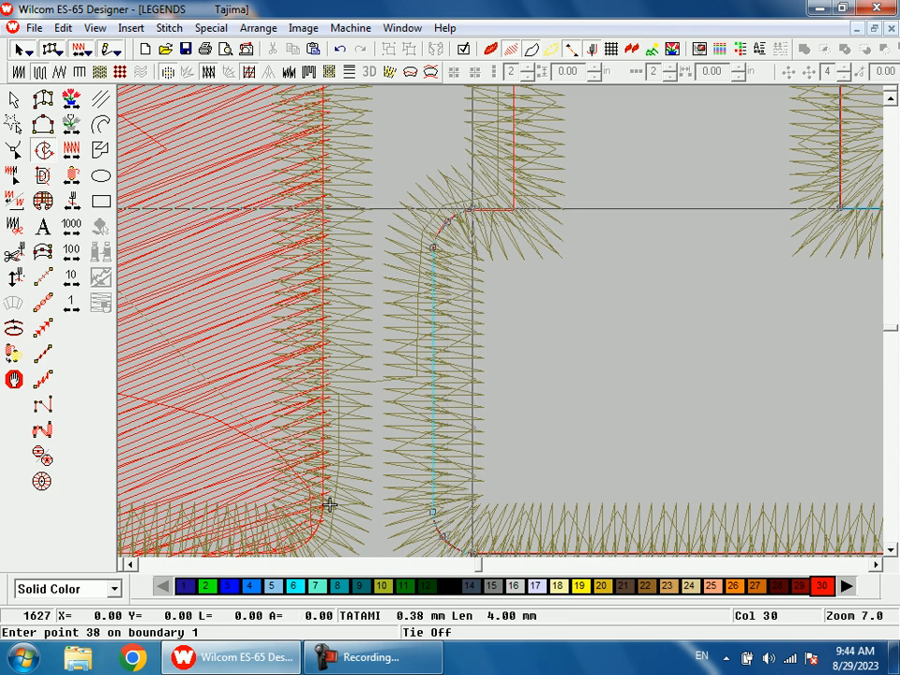
pyautogui.click(514, 208)
# Trace the E's boundary up the stem's left edge and around the upper serif's lower-left rounded corner
pyautogui.hotkey('shift', 'z')
pyautogui.hotkey('shift', 'z')
pyautogui.hotkey('shift', 'z')
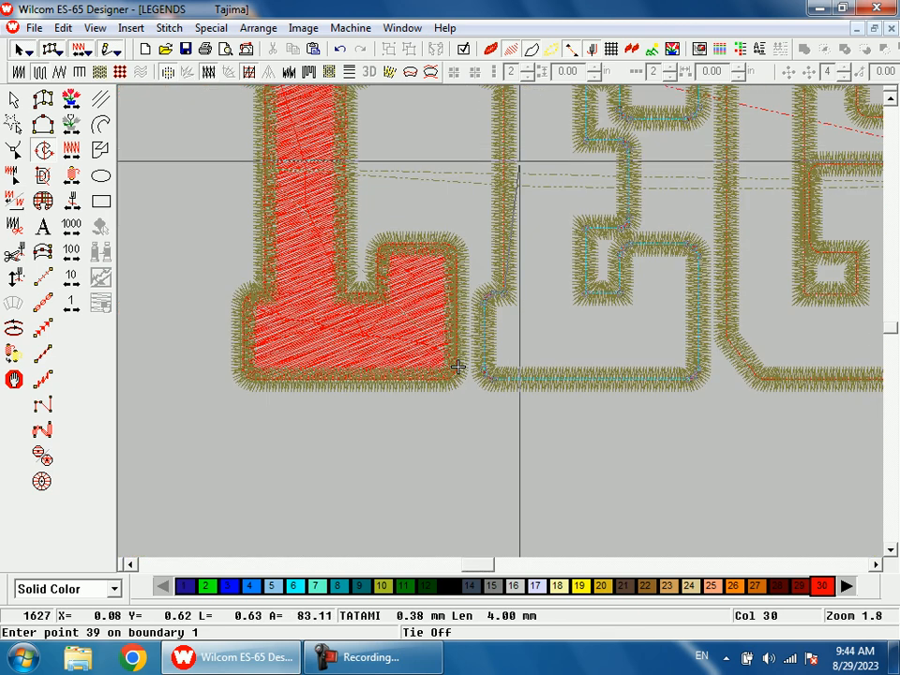
pyautogui.press('b')
pyautogui.moveTo(495, 167); pyautogui.dragTo(506, 233)
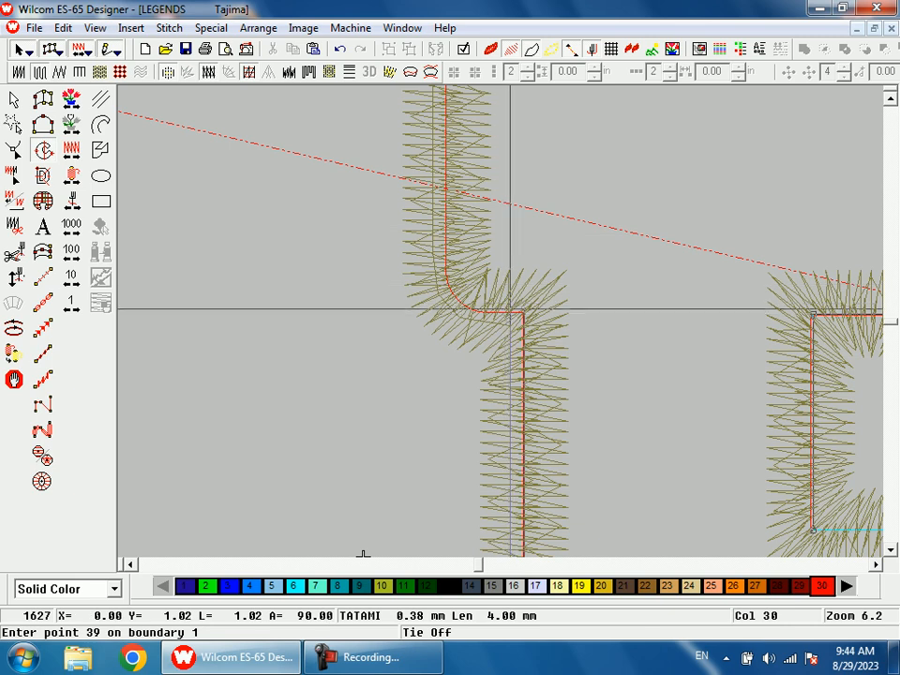
pyautogui.click(511, 312)
pyautogui.click(453, 300)
pyautogui.click(447, 281)
pyautogui.click(445, 273)
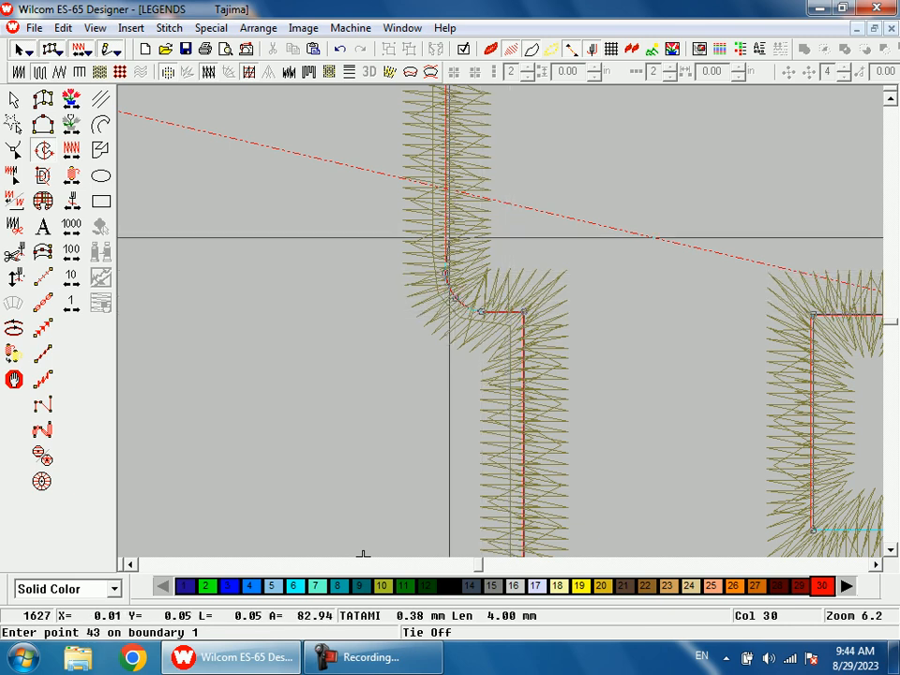
# Finish the E's boundary at its upper-left part and generate the red Tatami fill
pyautogui.hotkey('shift', 'z')
pyautogui.hotkey('shift', 'z')
pyautogui.moveTo(501, 236); pyautogui.dragTo(507, 287)
pyautogui.keyDown('ctrl'); pyautogui.click(442, 336); pyautogui.keyUp('ctrl')
pyautogui.press('Return')
# Start a new complex fill boundary on the G's left outer edge
pyautogui.hotkey('shift', 'z')
pyautogui.hotkey('shift', 'z')
pyautogui.hotkey('shift', 'z')
pyautogui.hotkey('shift', 'z')
pyautogui.press('b')
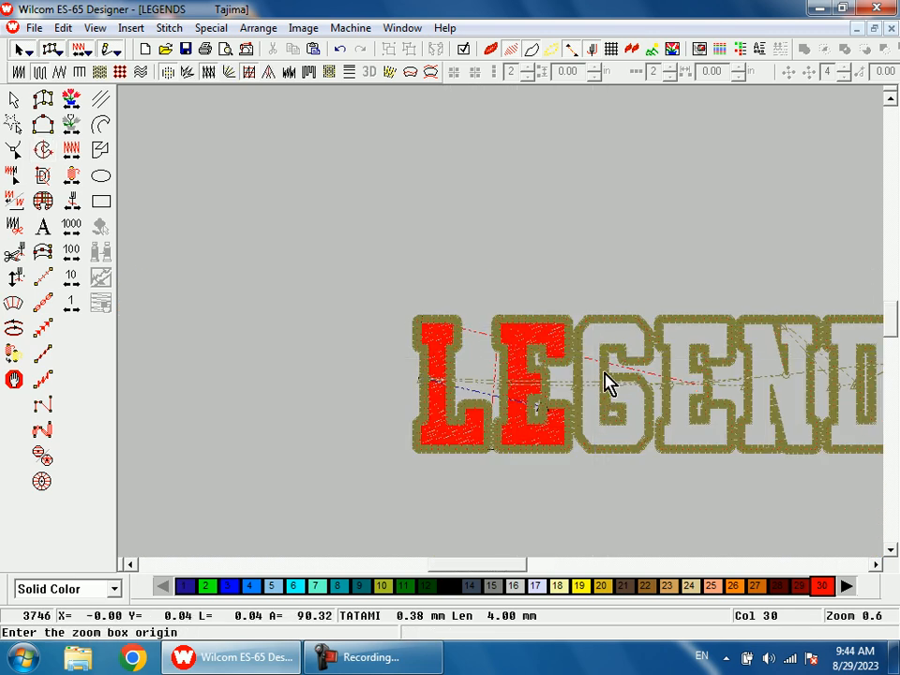
pyautogui.moveTo(597, 298); pyautogui.dragTo(627, 374)
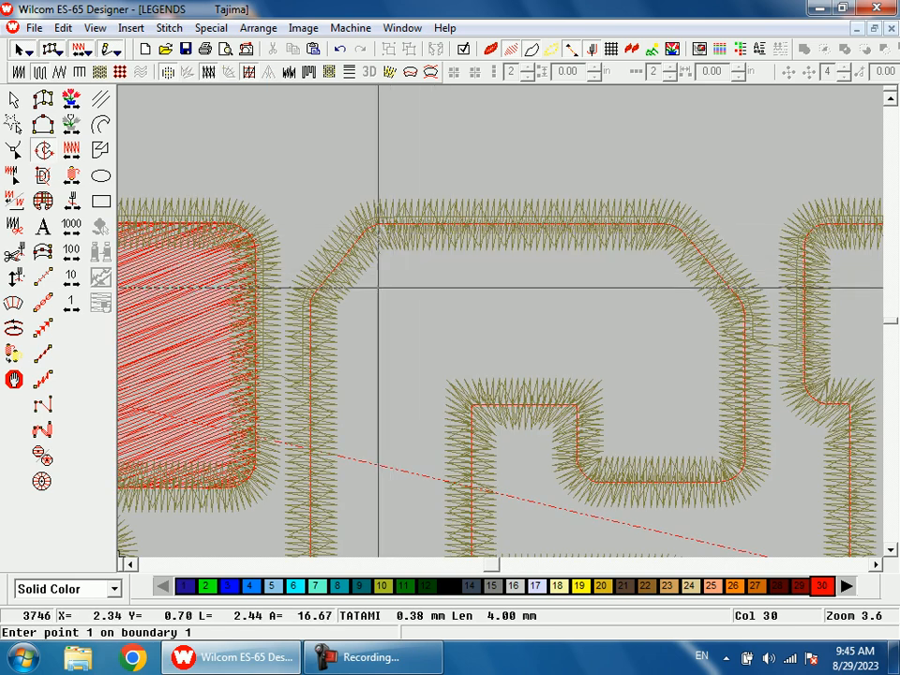
pyautogui.scroll(-1, 375, 305)
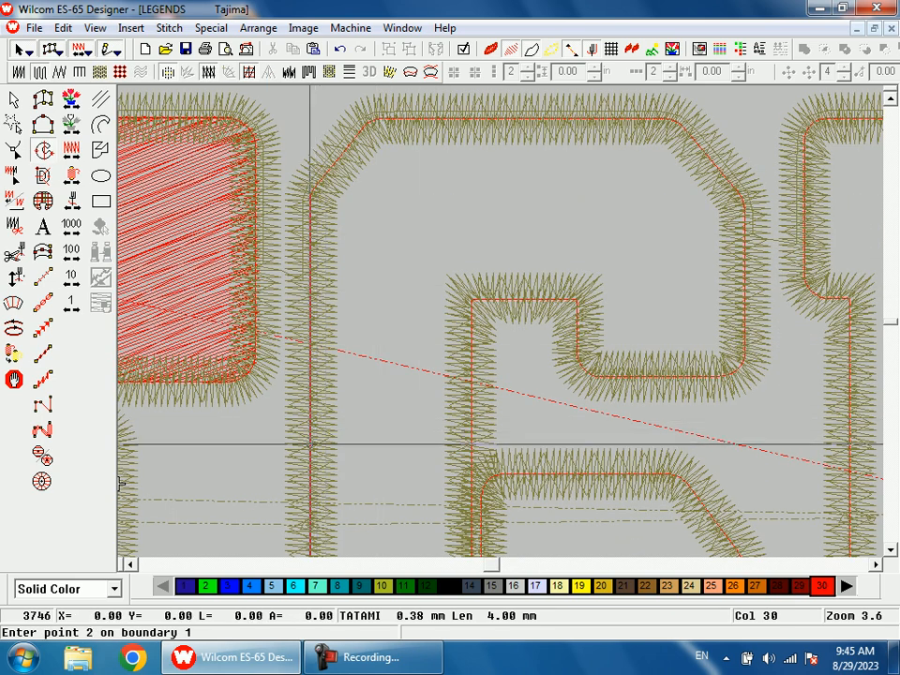
# Trace the G's boundary up the left edge and around the upper-left angled corner to the top edge
pyautogui.hotkey('shift', 'z')
pyautogui.press('b')
pyautogui.moveTo(420, 184); pyautogui.dragTo(433, 298)
pyautogui.click(416, 390)
pyautogui.click(420, 380)
pyautogui.click(488, 281)
pyautogui.click(521, 253)
pyautogui.click(533, 244)
pyautogui.click(560, 235)
# Trace the G's boundary along the top edge and around the upper-right angled corner
pyautogui.hotkey('shift', 'z')
pyautogui.hotkey('shift', 'z')
pyautogui.press('b')
pyautogui.moveTo(643, 295); pyautogui.dragTo(667, 401)
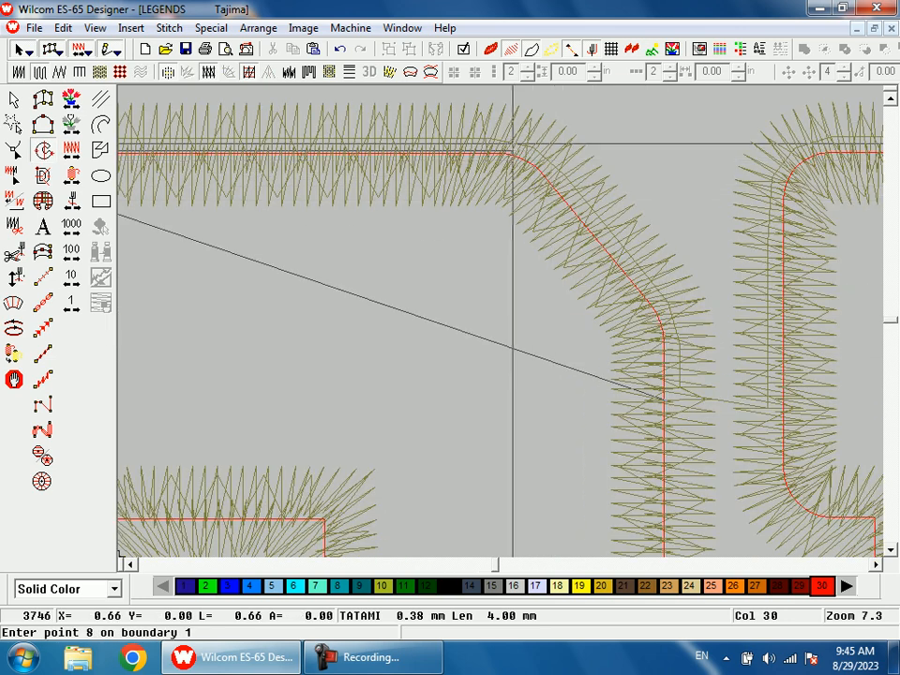
pyautogui.click(487, 150)
pyautogui.click(509, 154)
pyautogui.click(542, 174)
pyautogui.click(650, 306)
pyautogui.click(662, 330)
# Trace the G's boundary down the upper arm's right edge and around its rounded lower end to the upper corner of the inner opening
pyautogui.hotkey('shift', 'z')
pyautogui.hotkey('shift', 'z')
pyautogui.press('b')
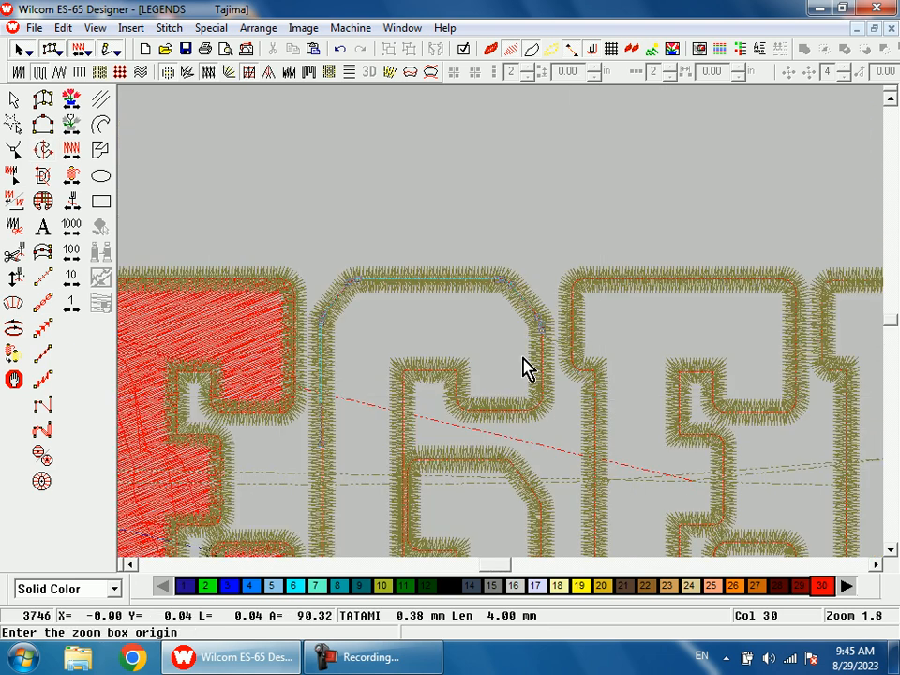
pyautogui.moveTo(503, 336); pyautogui.dragTo(572, 456)
pyautogui.click(506, 364)
pyautogui.click(474, 379)
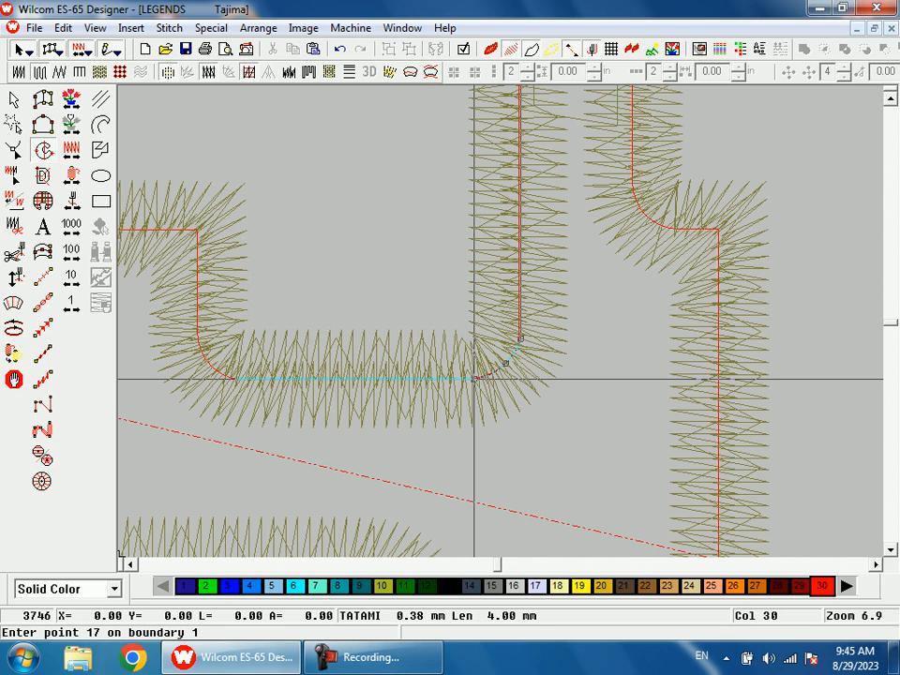
pyautogui.click(234, 379)
pyautogui.click(210, 366)
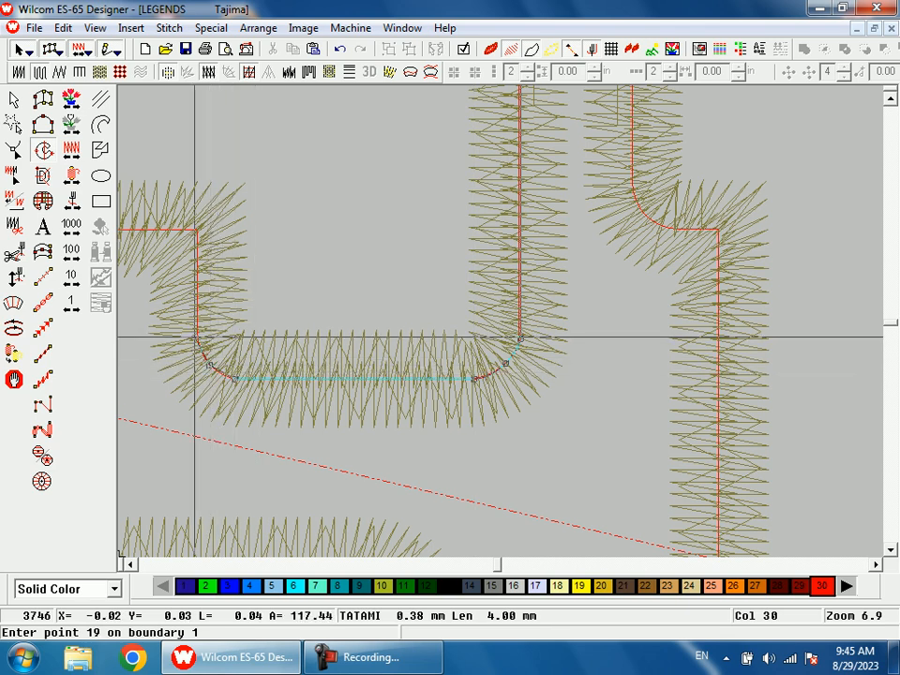
pyautogui.click(198, 228)
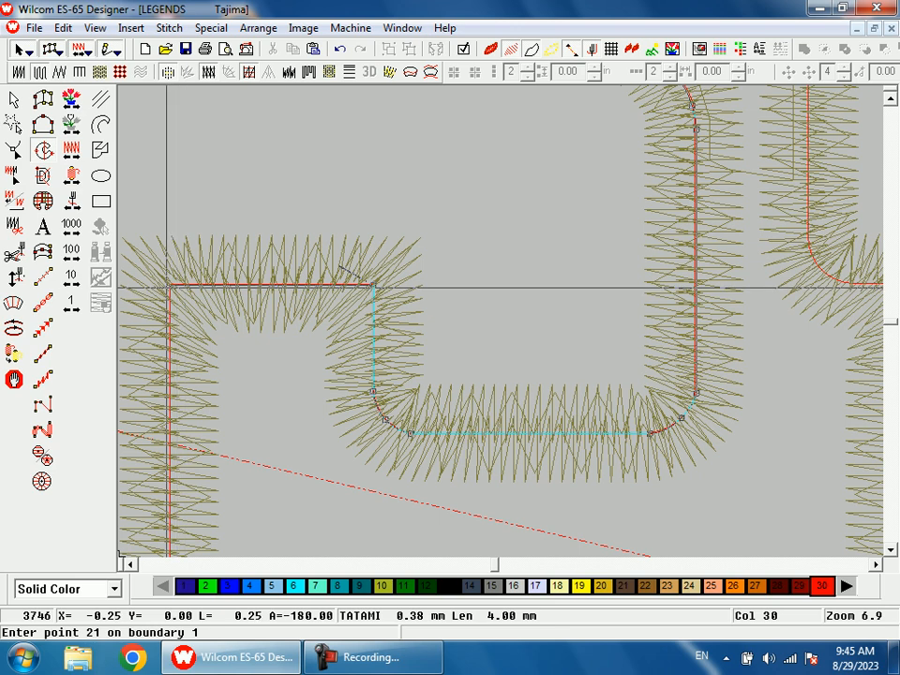
# Trace the G's boundary down the inner left edge and around the small lower opening to its rounded inner corner
pyautogui.hotkey('shift', 'z')
pyautogui.hotkey('shift', 'z')
pyautogui.press('b')
pyautogui.moveTo(411, 407); pyautogui.dragTo(498, 472)
pyautogui.click(434, 388)
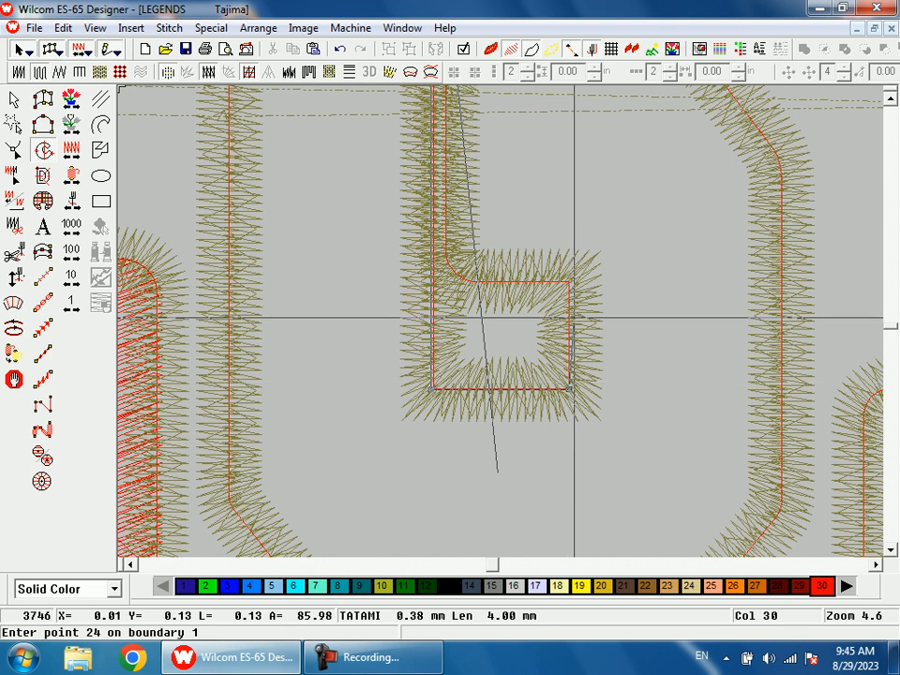
pyautogui.click(570, 282)
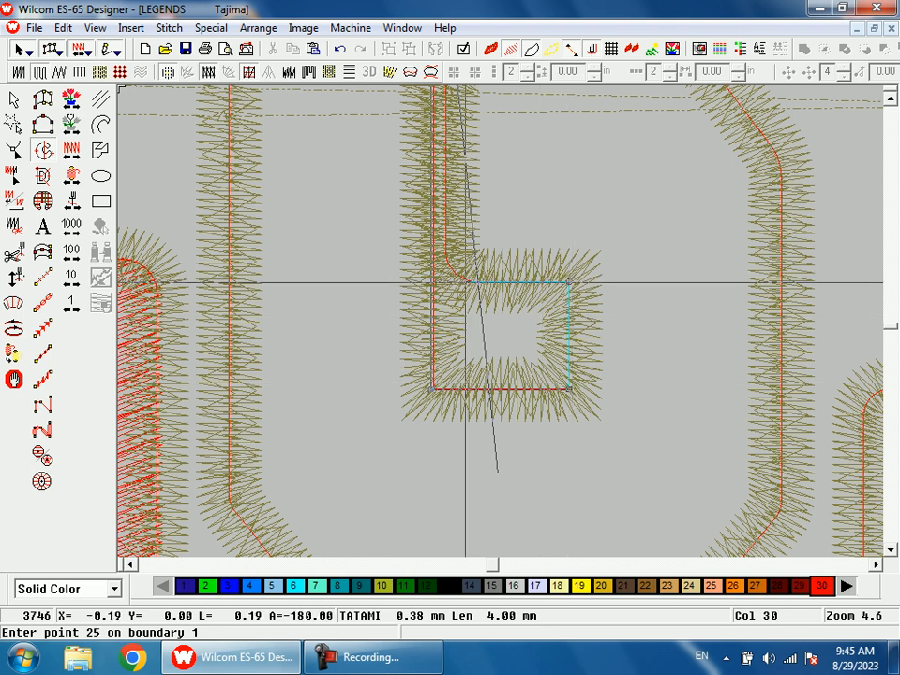
pyautogui.click(471, 280)
pyautogui.rightClick(453, 270)
pyautogui.click(446, 254)
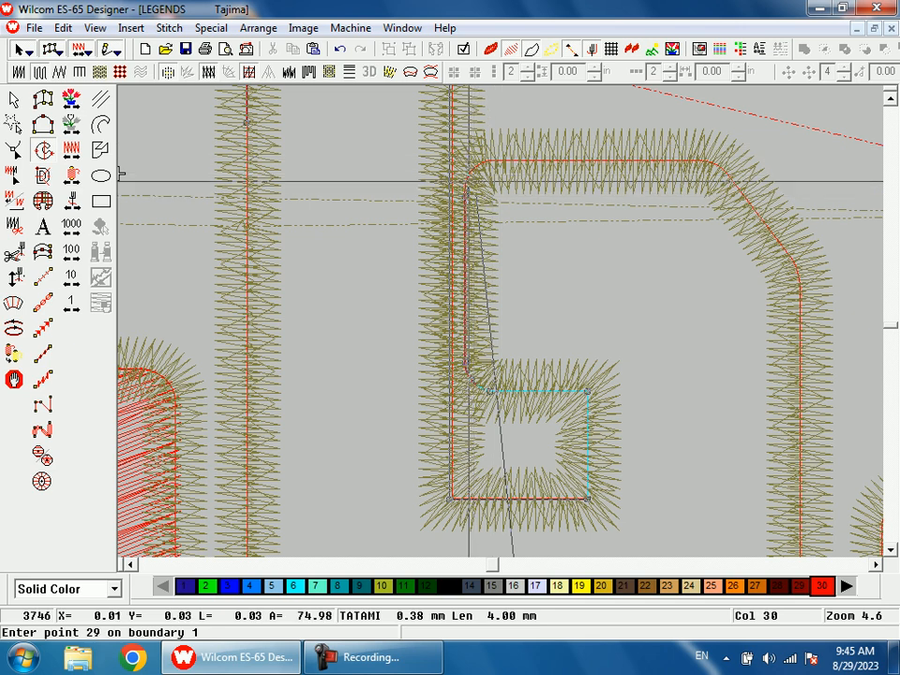
# Trace the G's boundary along the top of the lower bowl and around its upper-right angled corner
pyautogui.click(699, 162)
pyautogui.click(729, 177)
pyautogui.click(790, 254)
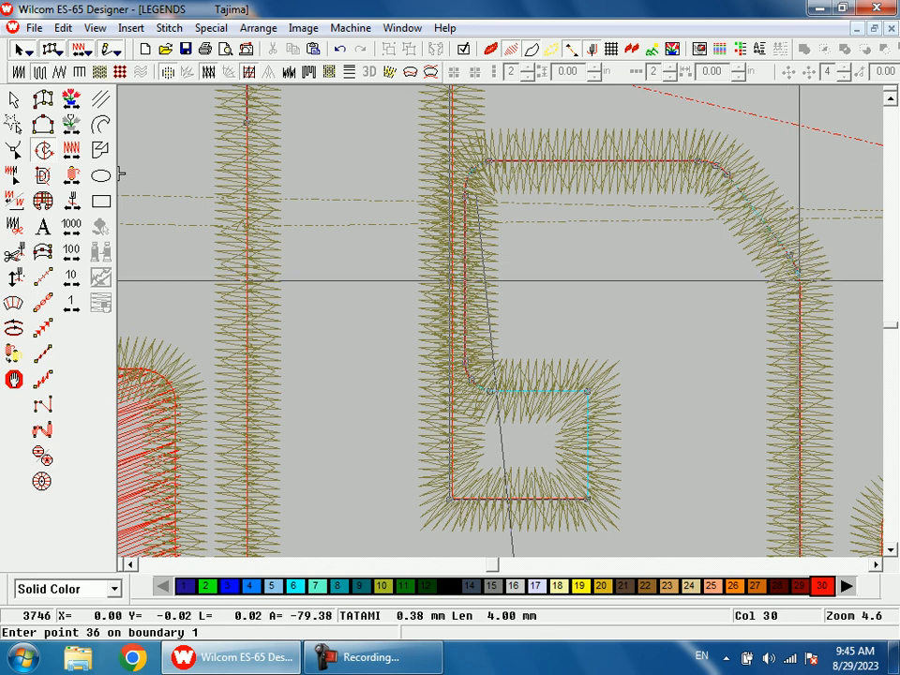
pyautogui.click(800, 288)
# Trace the G's boundary down the lower bowl's right edge and around the lower-right angled corner
pyautogui.hotkey('shift', 'z')
pyautogui.hotkey('shift', 'z')
pyautogui.press('b')
pyautogui.moveTo(556, 339); pyautogui.dragTo(579, 429)
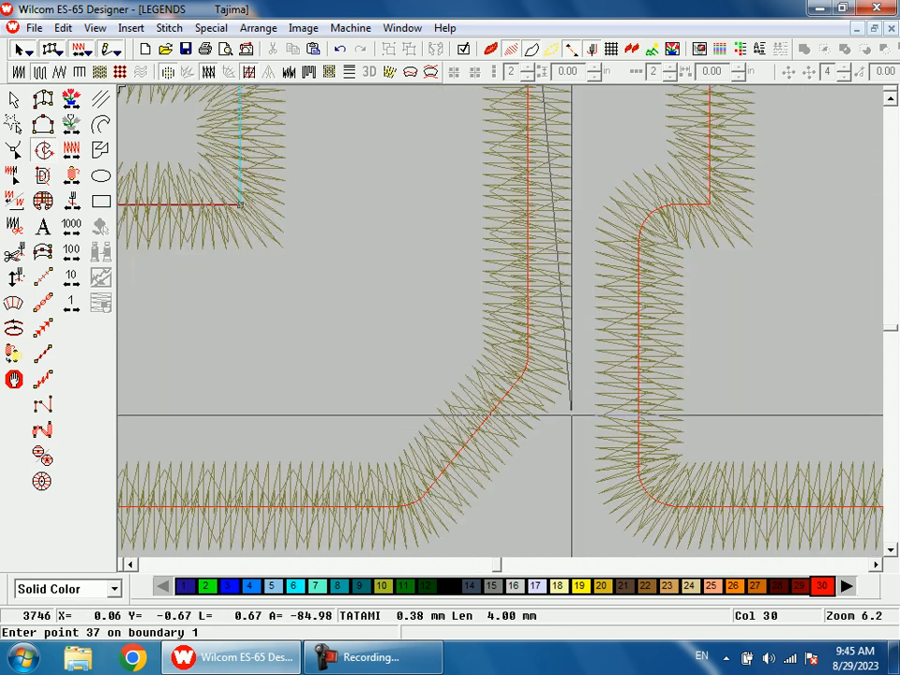
pyautogui.click(527, 351)
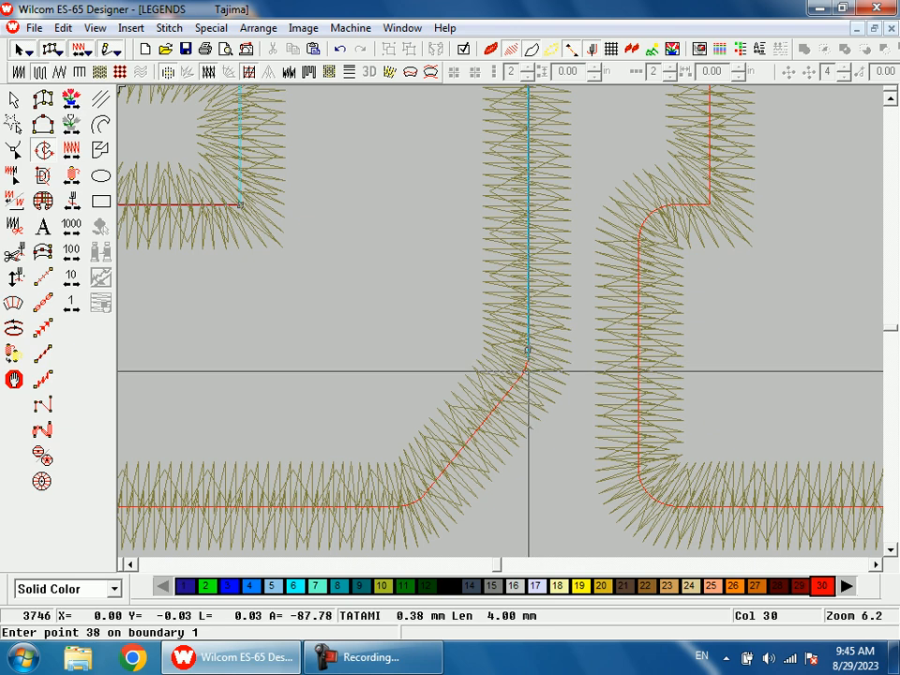
pyautogui.click(521, 375)
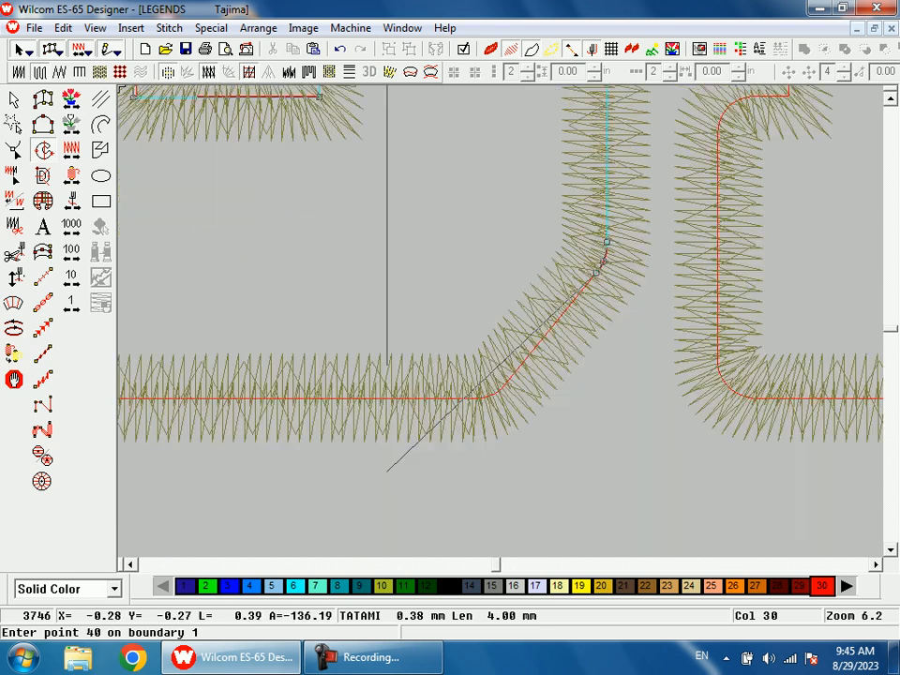
pyautogui.click(505, 384)
pyautogui.rightClick(497, 392)
pyautogui.click(478, 398)
# Trace the G's boundary along the bottom edge and around the lower-left angled corner
pyautogui.hotkey('shift', 'z')
pyautogui.hotkey('shift', 'z')
pyautogui.press('b')
pyautogui.moveTo(369, 273); pyautogui.dragTo(419, 381)
pyautogui.click(419, 376)
pyautogui.click(401, 374)
pyautogui.click(379, 365)
pyautogui.click(275, 231)
pyautogui.click(268, 217)
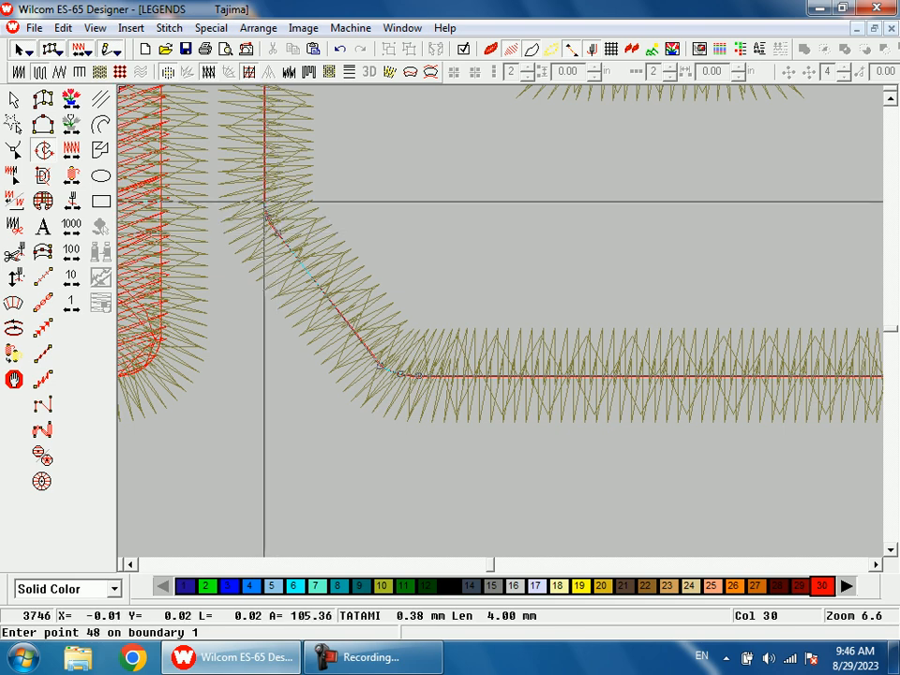
pyautogui.click(264, 203)
# Finish the G's boundary on the left edge and generate the red Tatami fill
pyautogui.hotkey('shift', 'z')
pyautogui.hotkey('shift', 'z')
pyautogui.hotkey('shift', 'z')
pyautogui.press('b')
pyautogui.moveTo(485, 204); pyautogui.dragTo(511, 290)
pyautogui.press('Escape')
# Select the first E's red Tatami fill and duplicate it
pyautogui.hotkey('shift', 'z')
pyautogui.hotkey('shift', 'z')
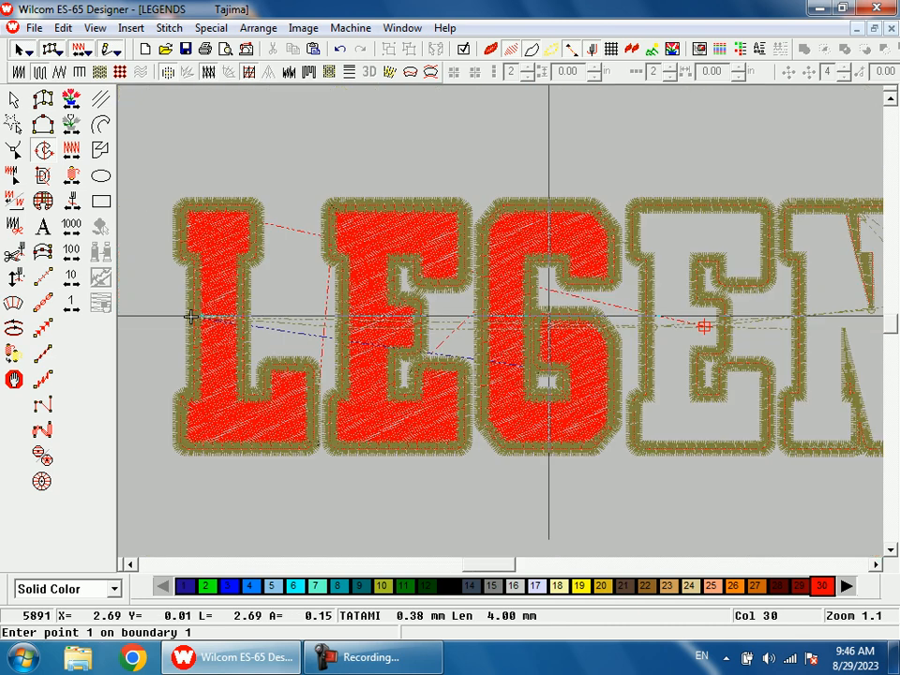
pyautogui.hotkey('shift', 'z')
pyautogui.press('b')
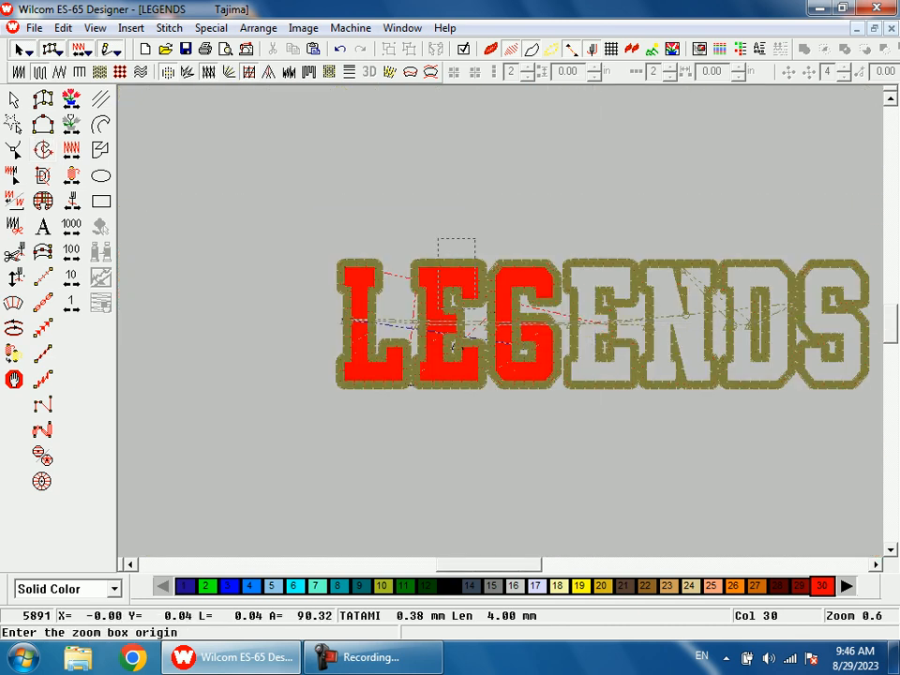
pyautogui.moveTo(476, 312); pyautogui.dragTo(517, 390)
pyautogui.press('o')
pyautogui.click(439, 220)
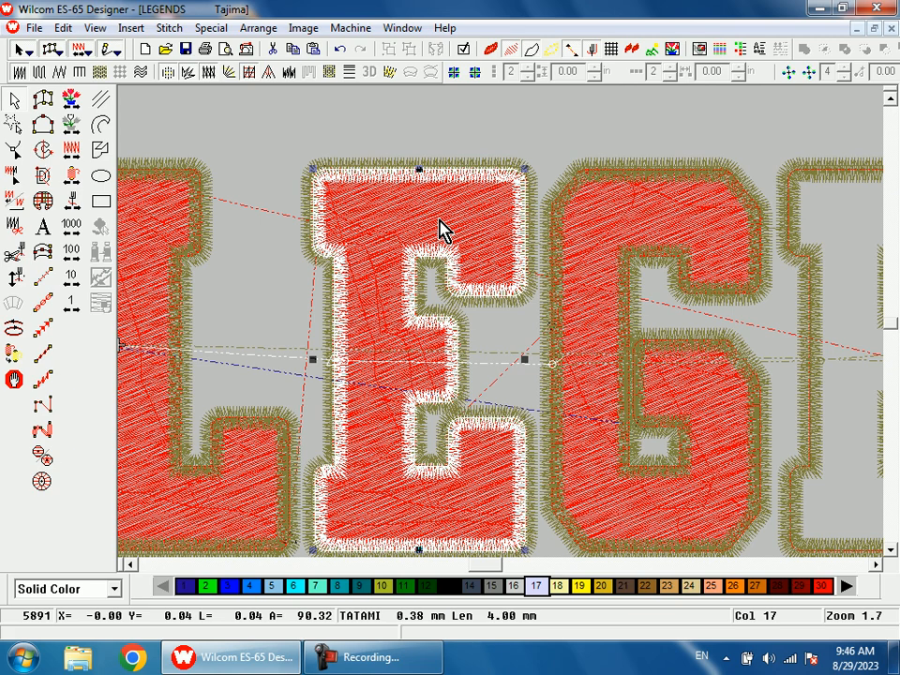
pyautogui.click(402, 230)
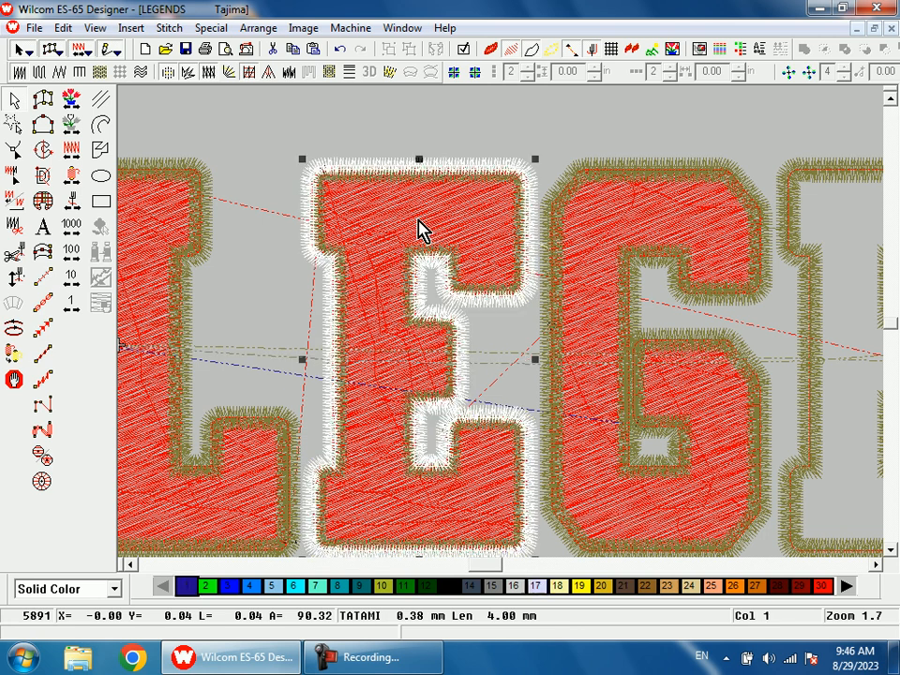
pyautogui.click(402, 229)
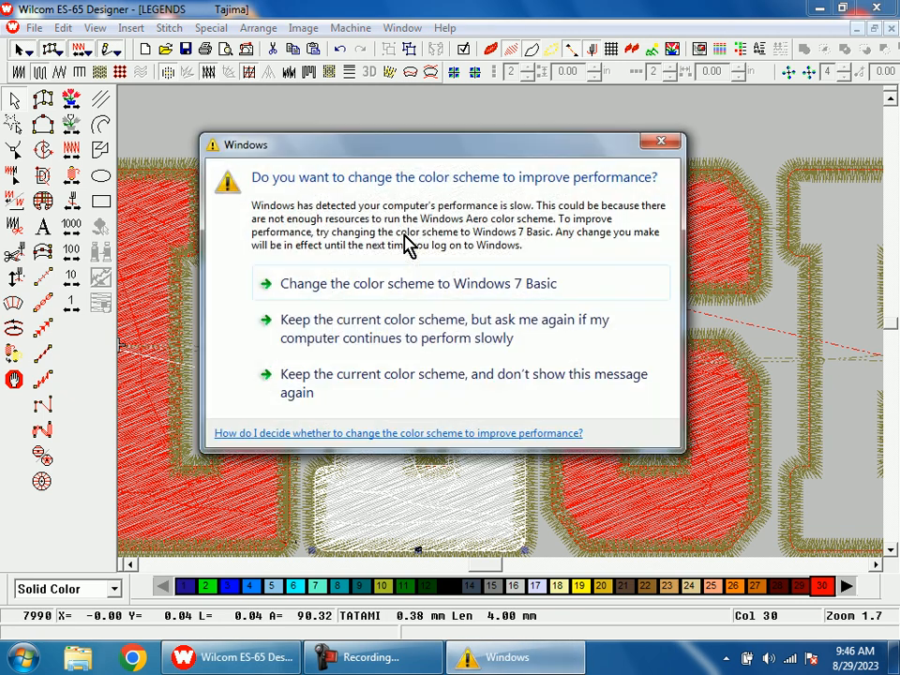
# Dismiss the Windows color scheme prompt and move the duplicated E fill into the outline of the second E
pyautogui.click(649, 146)
pyautogui.moveTo(424, 229); pyautogui.dragTo(722, 281)
pyautogui.hotkey('shift', 'z')
pyautogui.press('b')
pyautogui.moveTo(544, 254); pyautogui.dragTo(598, 332)
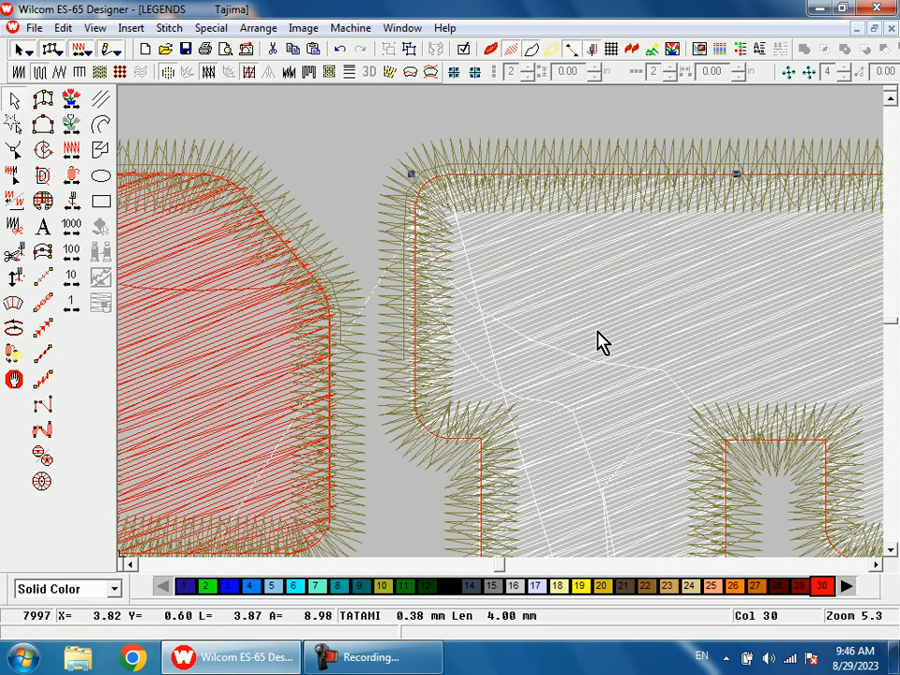
pyautogui.hotkey('shift', 'z')
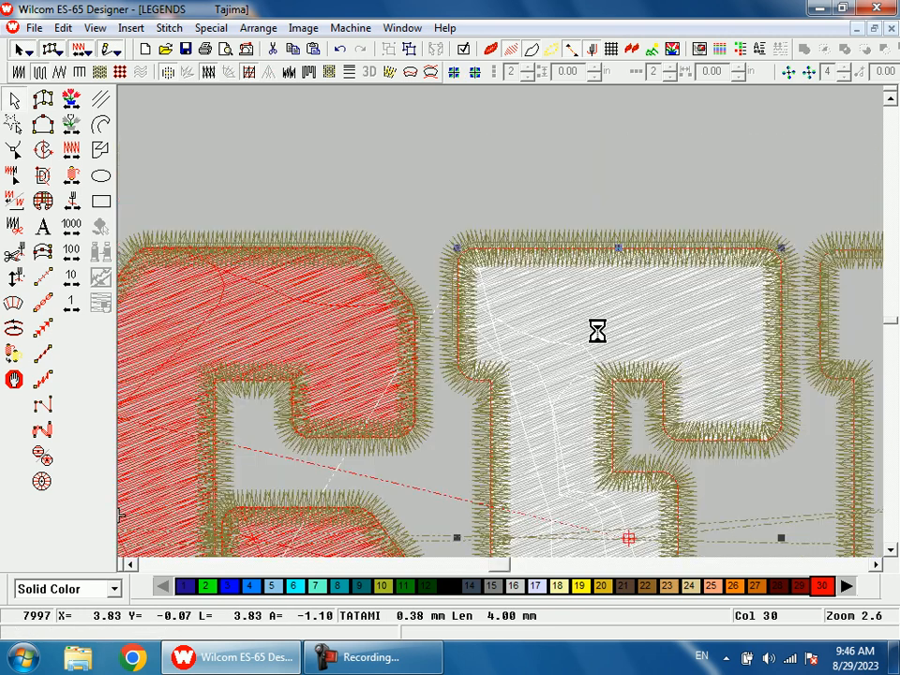
pyautogui.hotkey('shift', 'z')
pyautogui.hotkey('shift', 'z')
pyautogui.press('Escape')
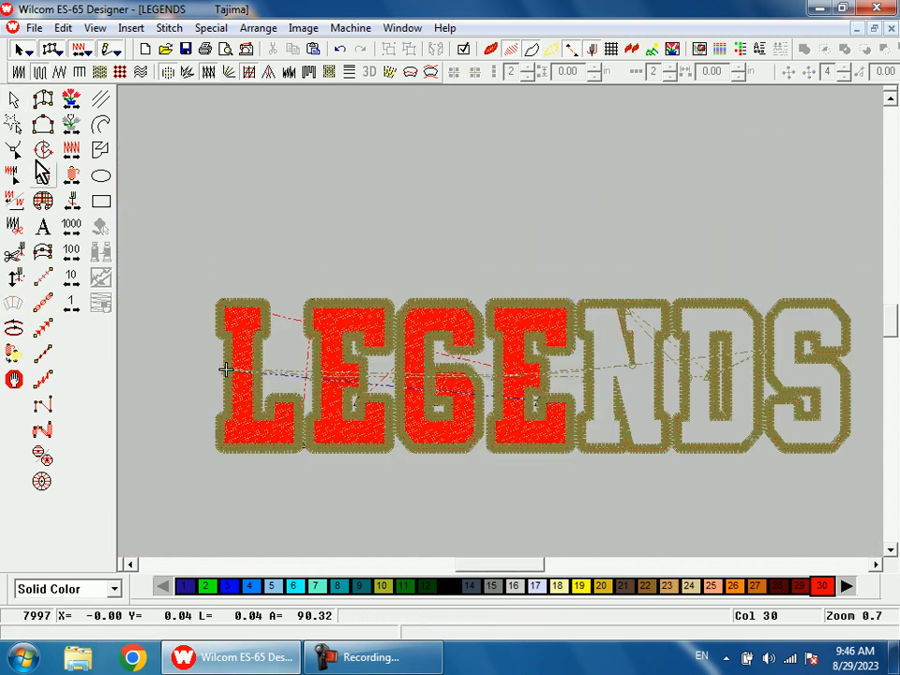
# Start the N's complex fill boundary at the upper-left corner and trace across the V-shaped dip in the top edge
pyautogui.press('b')
pyautogui.moveTo(589, 275); pyautogui.dragTo(607, 319)
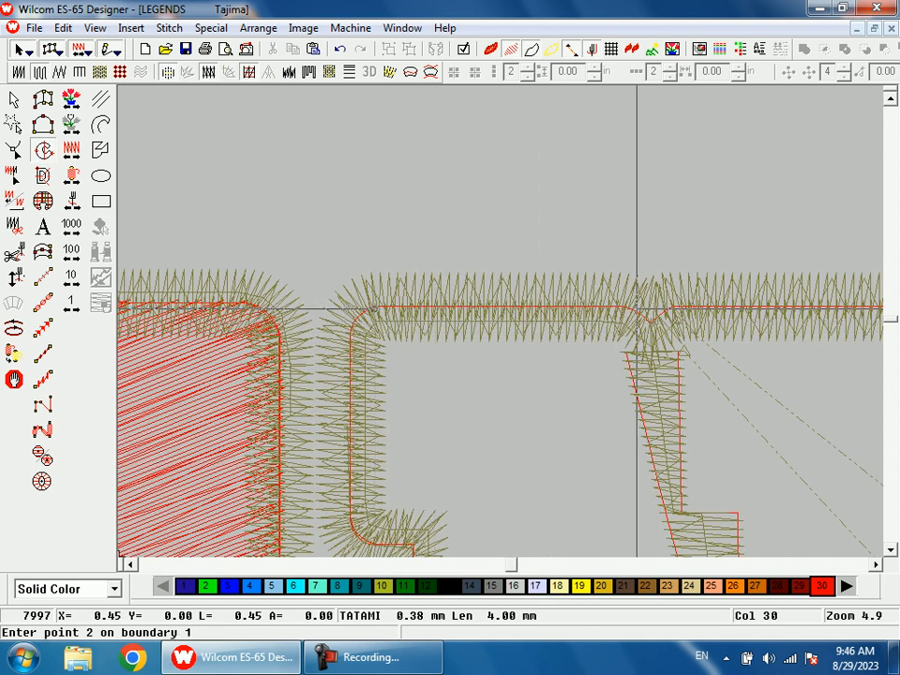
pyautogui.click(651, 322)
pyautogui.click(675, 307)
# Trace the N's boundary along the remaining top edge and around the upper-right rounded corner
pyautogui.hotkey('shift', 'z')
pyautogui.hotkey('shift', 'z')
pyautogui.press('b')
pyautogui.moveTo(607, 293); pyautogui.dragTo(616, 380)
pyautogui.click(513, 222)
pyautogui.rightClick(545, 240)
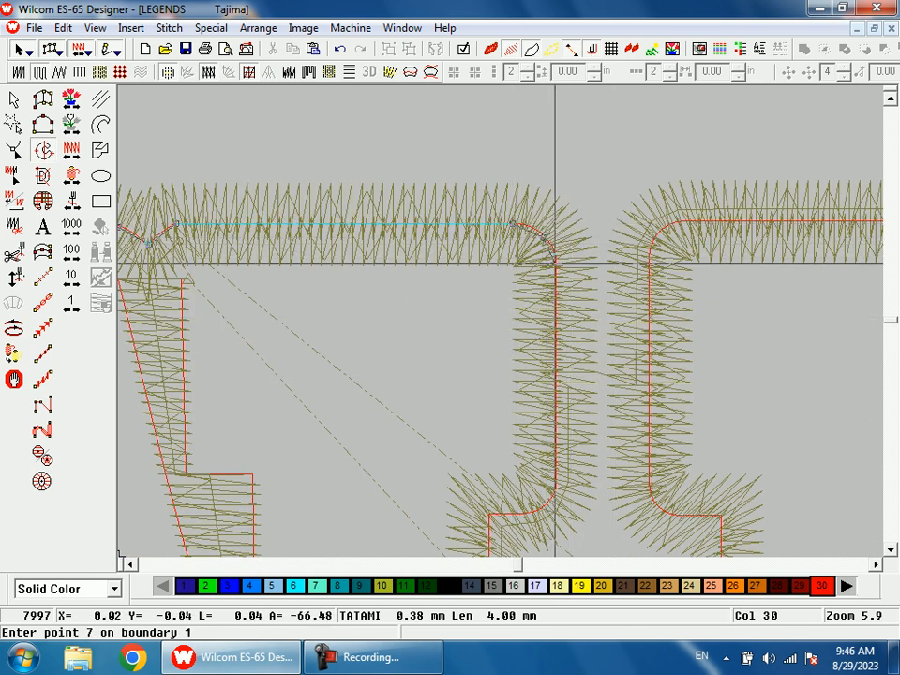
pyautogui.click(555, 264)
# Trace the N's boundary down the upper-right serif and around its lower-right rounded corner to the right stem
pyautogui.click(551, 281)
pyautogui.click(539, 292)
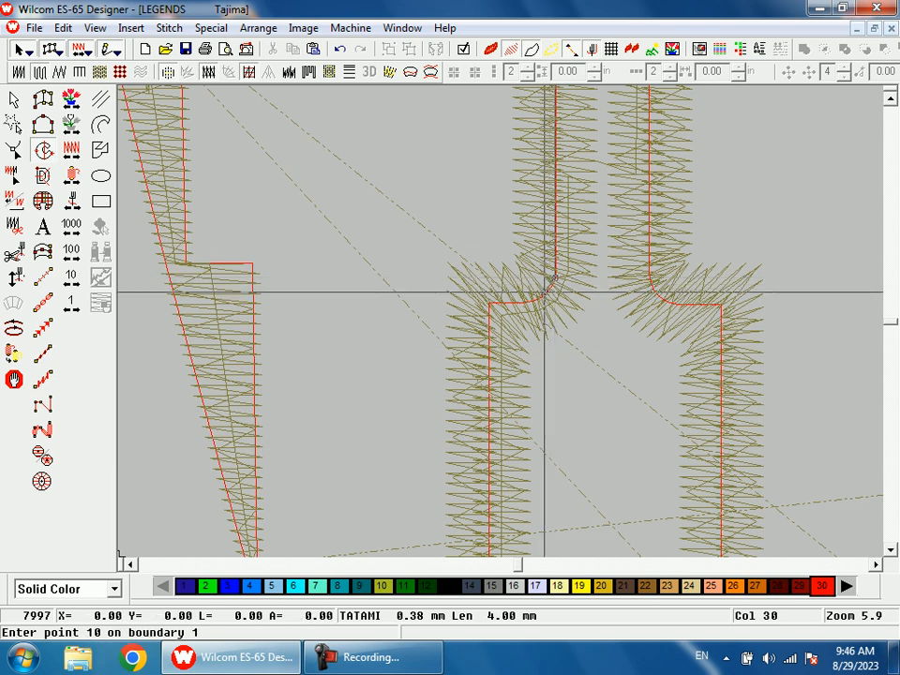
pyautogui.click(525, 301)
pyautogui.click(490, 303)
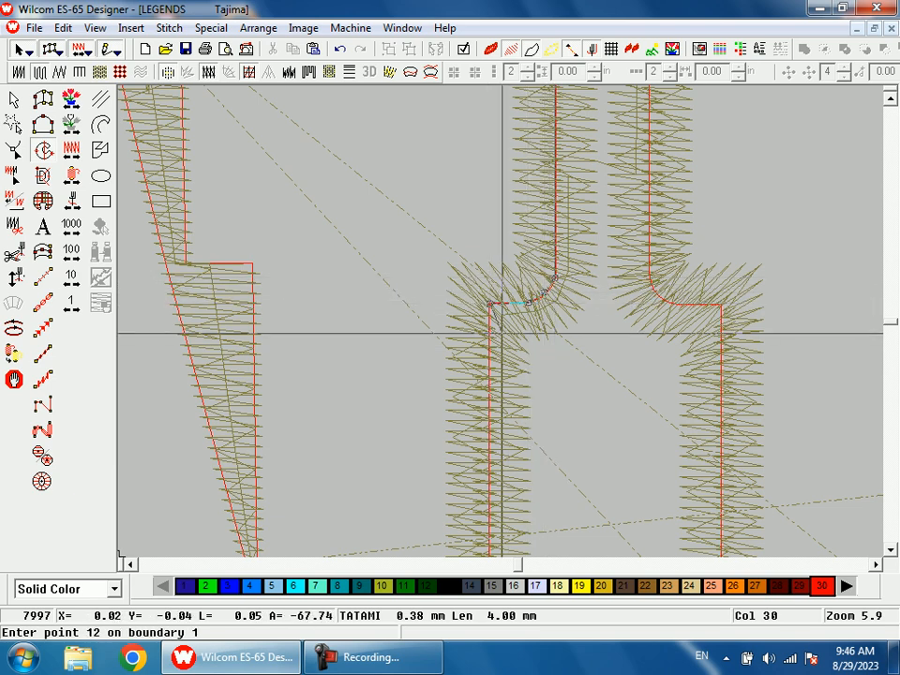
# Trace the N's boundary down the right stem and around the rounded upper corner of its lower-right serif
pyautogui.hotkey('shift', 'z')
pyautogui.hotkey('shift', 'z')
pyautogui.hotkey('shift', 'z')
pyautogui.press('b')
pyautogui.moveTo(515, 438); pyautogui.dragTo(494, 327)
pyautogui.click(491, 296)
pyautogui.click(535, 327)
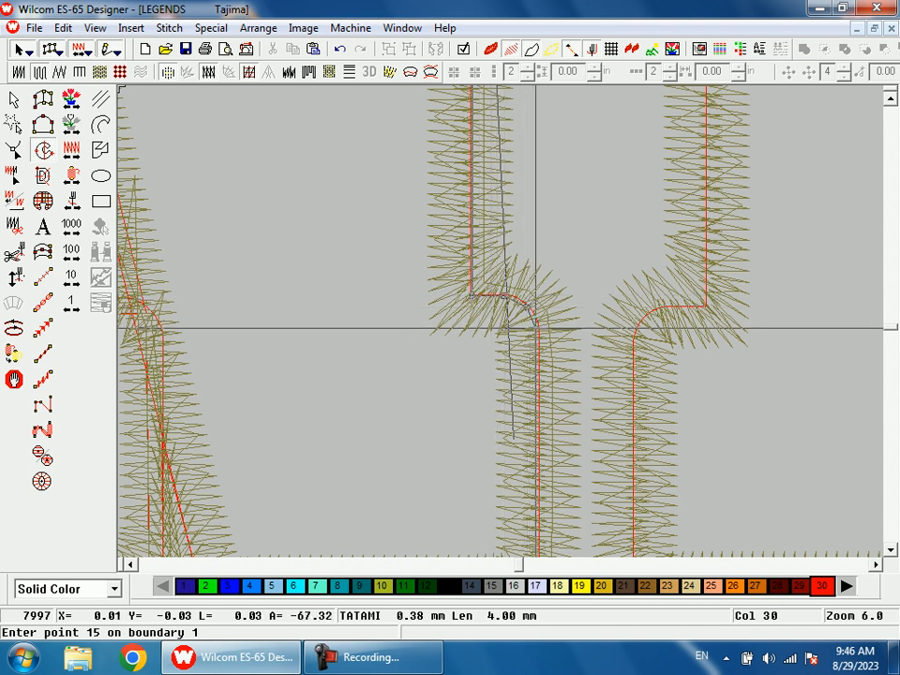
# Trace the N's boundary down the lower-right serif, around its rounded bottom corner and along the bottom edge
pyautogui.scroll(-3, 537, 329)
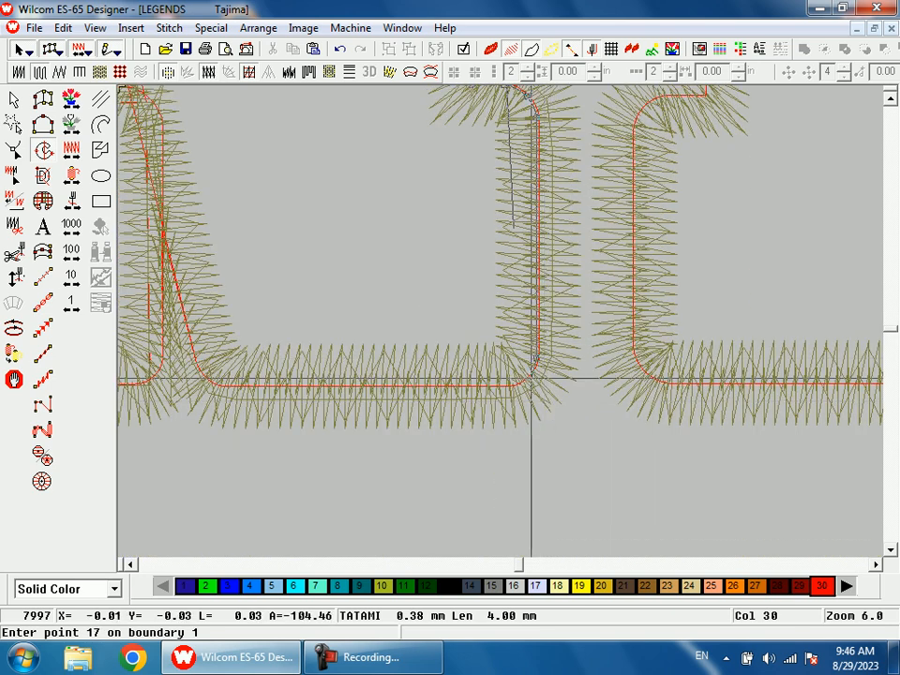
pyautogui.click(528, 377)
pyautogui.click(515, 385)
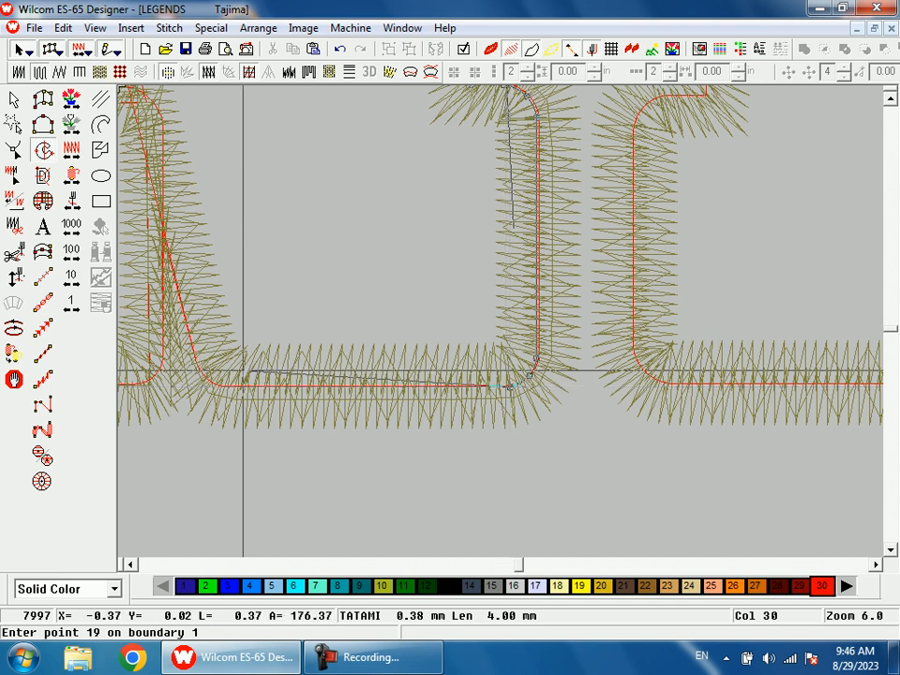
pyautogui.click(378, 361)
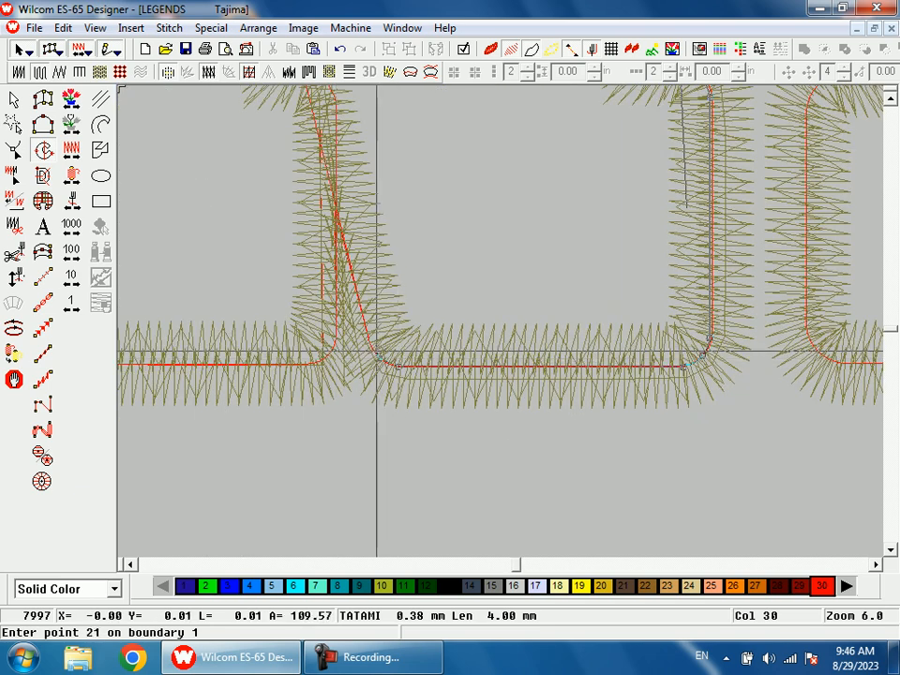
# Trace the N's boundary up to the peak of the bottom notch and back down around the left foot's corner
pyautogui.click(371, 340)
pyautogui.click(334, 208)
pyautogui.click(335, 341)
pyautogui.click(325, 358)
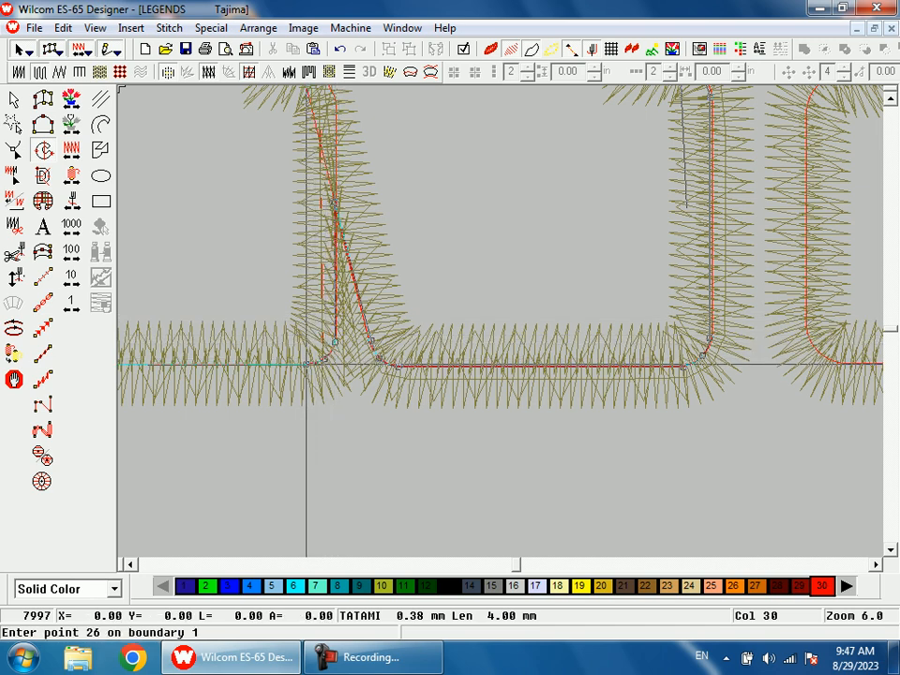
# Trace the N's boundary along the left foot's bottom edge and around its rounded lower-left corner
pyautogui.hotkey('shift', 'z')
pyautogui.hotkey('shift', 'z')
pyautogui.press('b')
pyautogui.moveTo(308, 281); pyautogui.dragTo(434, 383)
pyautogui.click(489, 325)
pyautogui.click(458, 319)
pyautogui.click(444, 302)
# Trace the N's boundary up the lower-left serif and around its rounded upper corner to the left stem
pyautogui.hotkey('shift', 'z')
pyautogui.hotkey('shift', 'z')
pyautogui.press('b')
pyautogui.moveTo(492, 215); pyautogui.dragTo(509, 327)
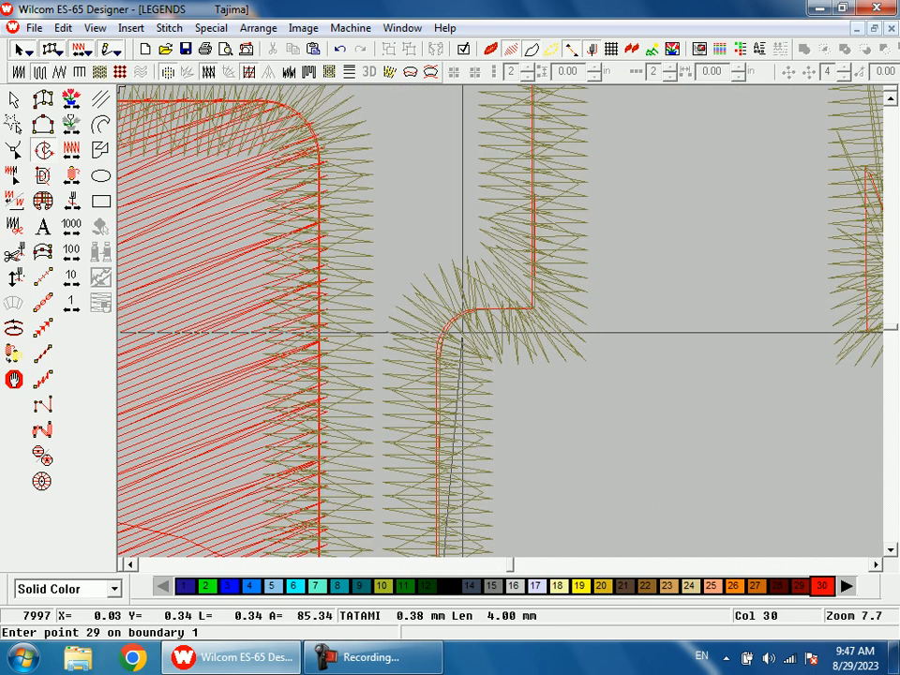
pyautogui.click(452, 323)
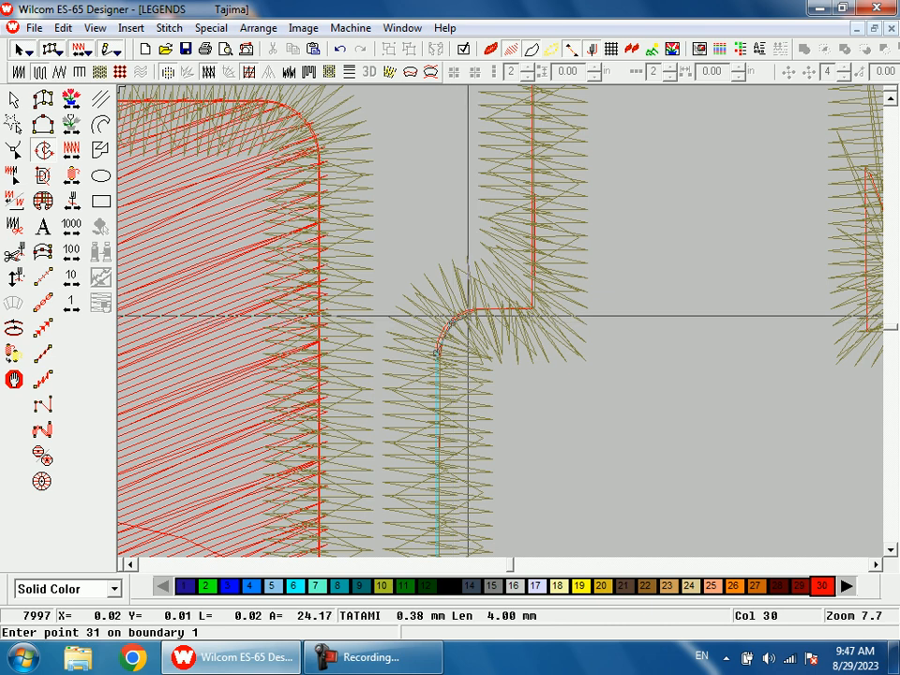
pyautogui.click(474, 307)
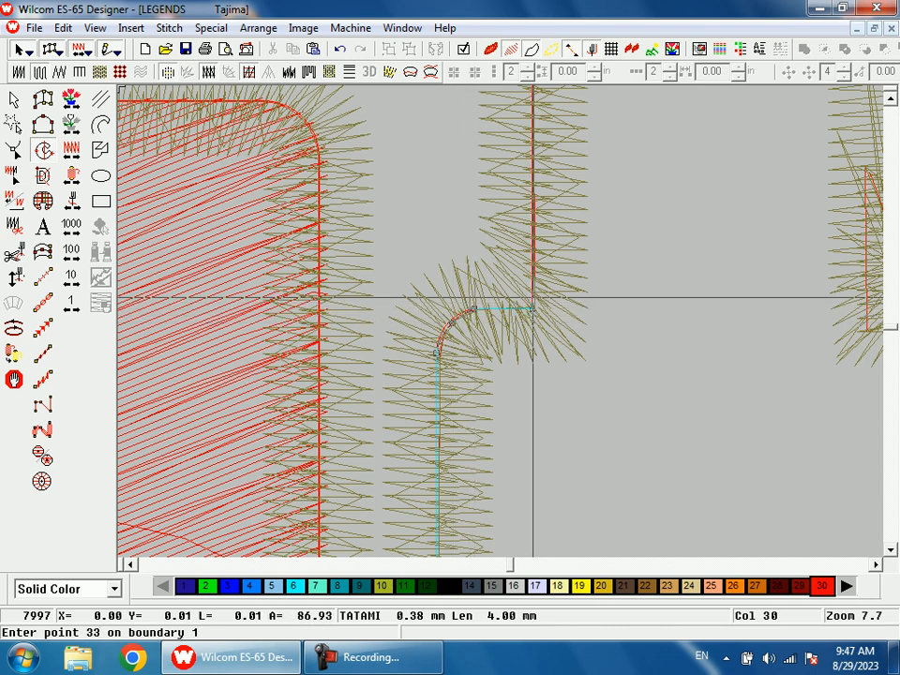
# Trace the N's boundary up the left stem and around the upper-left serif to its top corner
pyautogui.hotkey('shift', 'z')
pyautogui.hotkey('shift', 'z')
pyautogui.hotkey('shift', 'z')
pyautogui.press('b')
pyautogui.moveTo(500, 162); pyautogui.dragTo(515, 233)
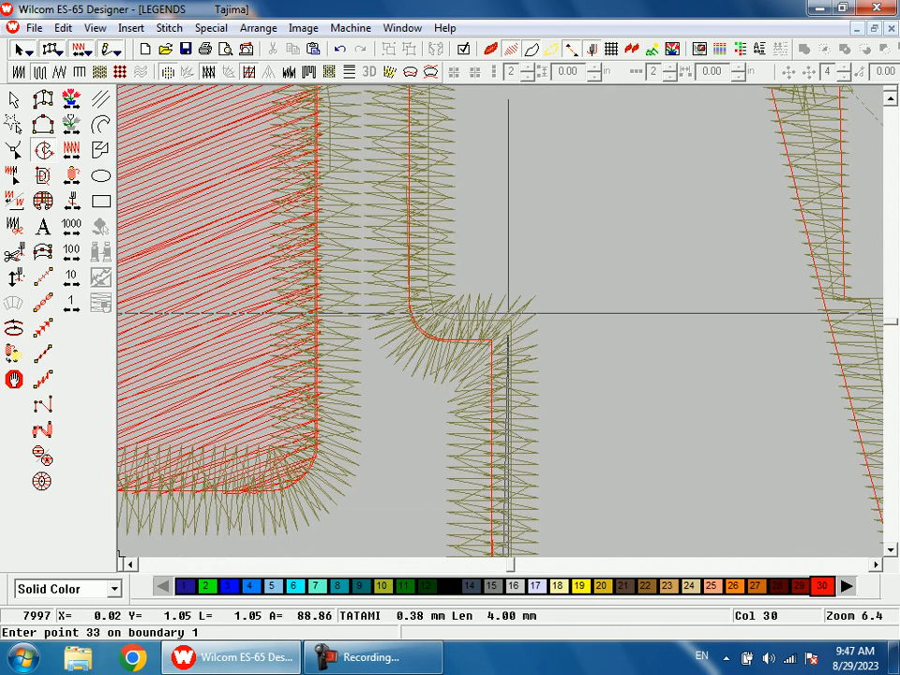
pyautogui.click(416, 328)
pyautogui.click(416, 321)
pyautogui.click(415, 313)
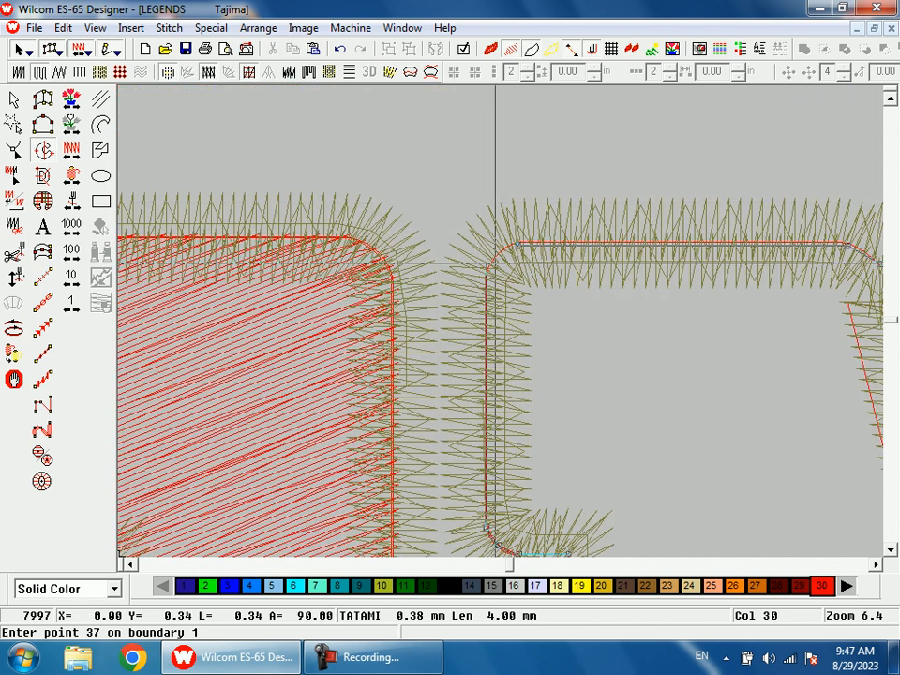
# Close the N's boundary and generate its red Tatami fill with the default entry and exit points
pyautogui.press('Return')
pyautogui.press('Return')
pyautogui.press('Return')
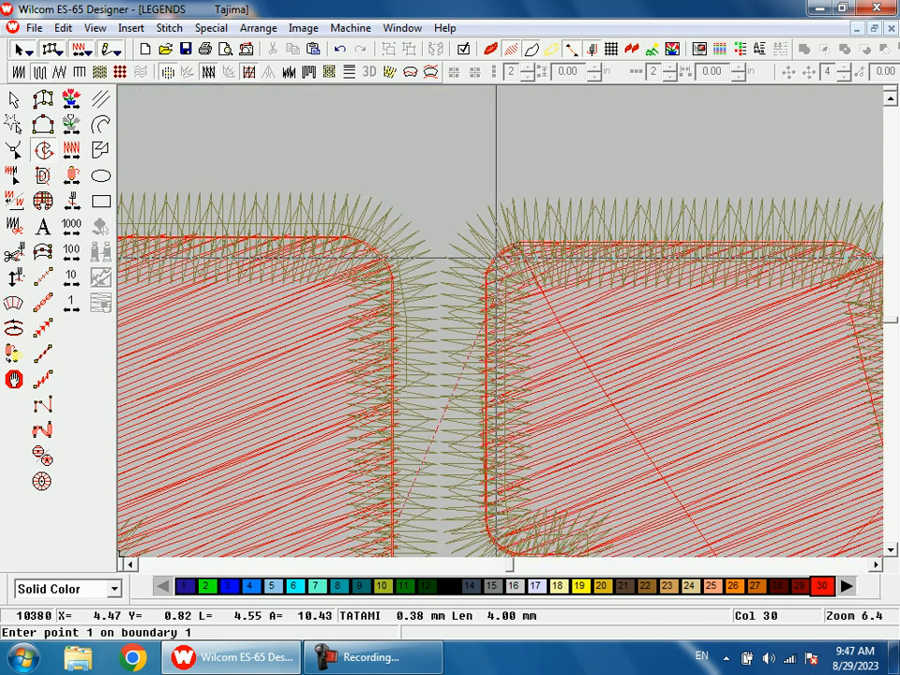
# Start the D's complex fill boundary on the left stem and trace around the upper-left serif's rounded lower corner
pyautogui.hotkey('shift', 'z')
pyautogui.hotkey('shift', 'z')
pyautogui.hotkey('shift', 'z')
pyautogui.hotkey('shift', 'z')
pyautogui.press('b')
pyautogui.moveTo(548, 355); pyautogui.dragTo(605, 390)
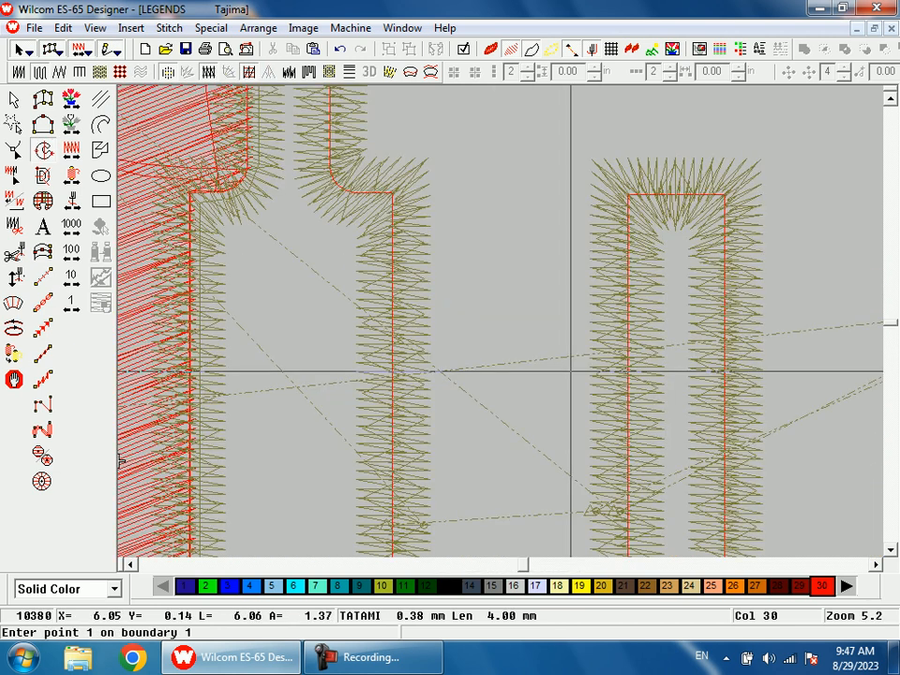
pyautogui.click(392, 448)
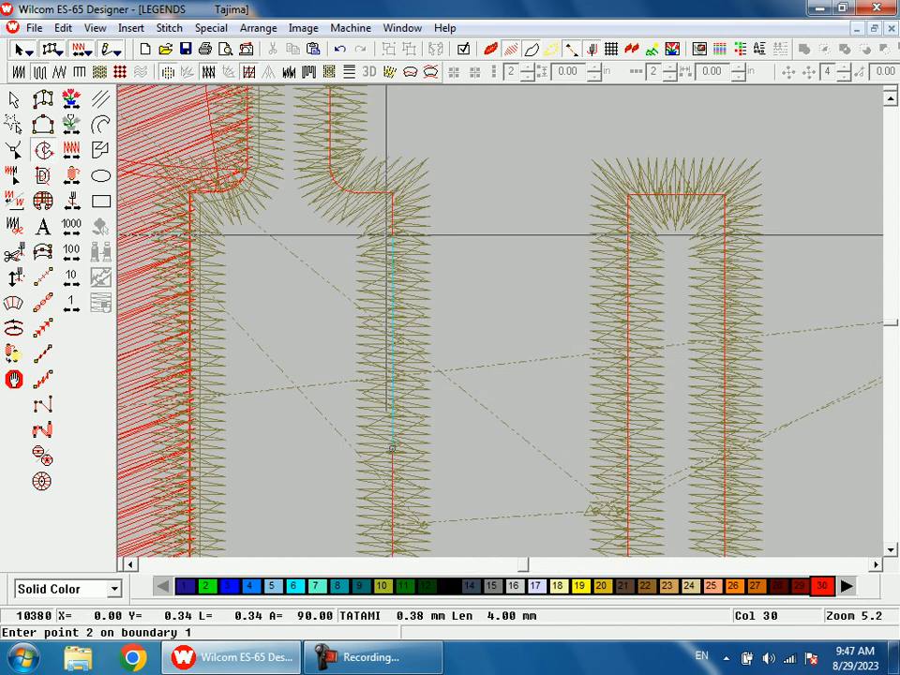
pyautogui.click(349, 193)
pyautogui.click(338, 185)
pyautogui.click(329, 167)
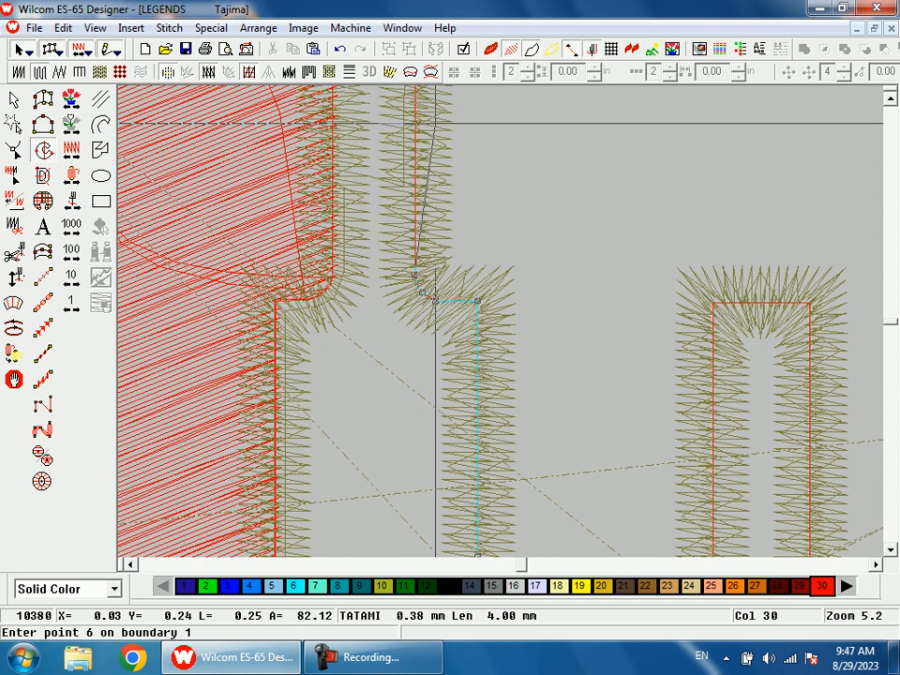
# Trace the D's boundary up the upper-left serif and around its rounded top corner
pyautogui.click(458, 170)
pyautogui.click(468, 161)
pyautogui.click(478, 153)
# Trace the D's boundary along the top edge and down the slanted upper-right corner to the right side
pyautogui.hotkey('shift', 'z')
pyautogui.hotkey('shift', 'z')
pyautogui.press('b')
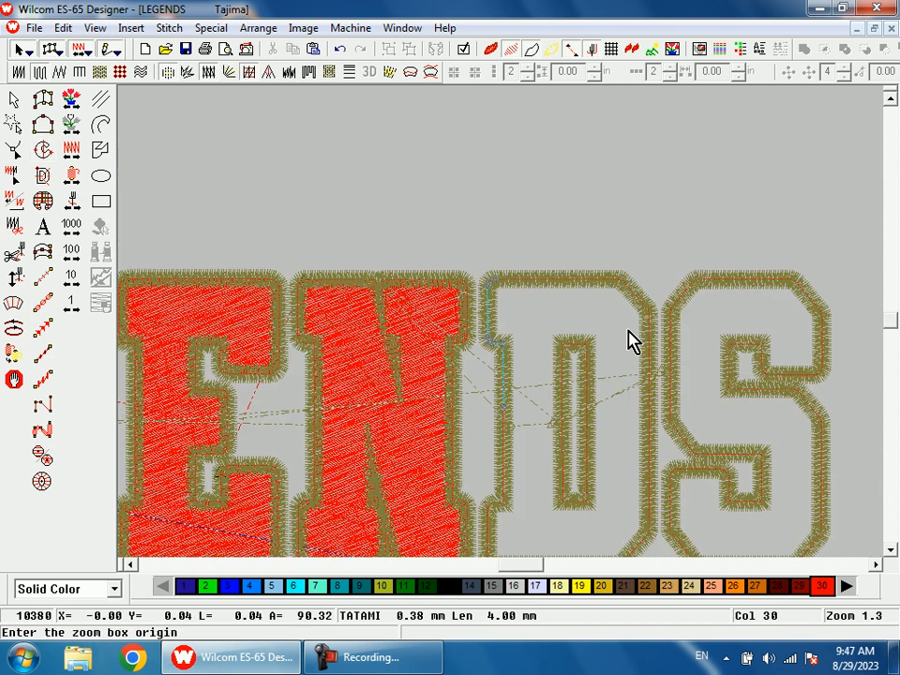
pyautogui.moveTo(627, 339); pyautogui.dragTo(598, 261)
pyautogui.click(523, 217)
pyautogui.click(551, 225)
pyautogui.click(703, 385)
pyautogui.click(714, 404)
pyautogui.click(718, 426)
# Trace the D's boundary down the right side to the upper bend of the slanted lower-right corner
pyautogui.hotkey('shift', 'z')
pyautogui.hotkey('shift', 'z')
pyautogui.press('b')
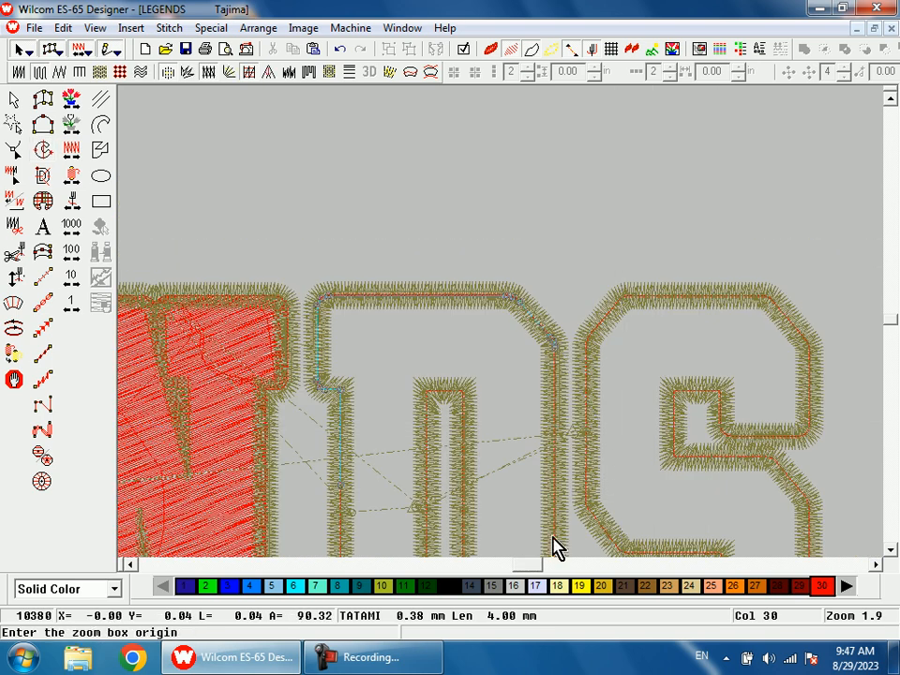
pyautogui.scroll(-2, 540, 502)
pyautogui.moveTo(542, 437); pyautogui.dragTo(600, 488)
pyautogui.click(547, 273)
pyautogui.click(537, 301)
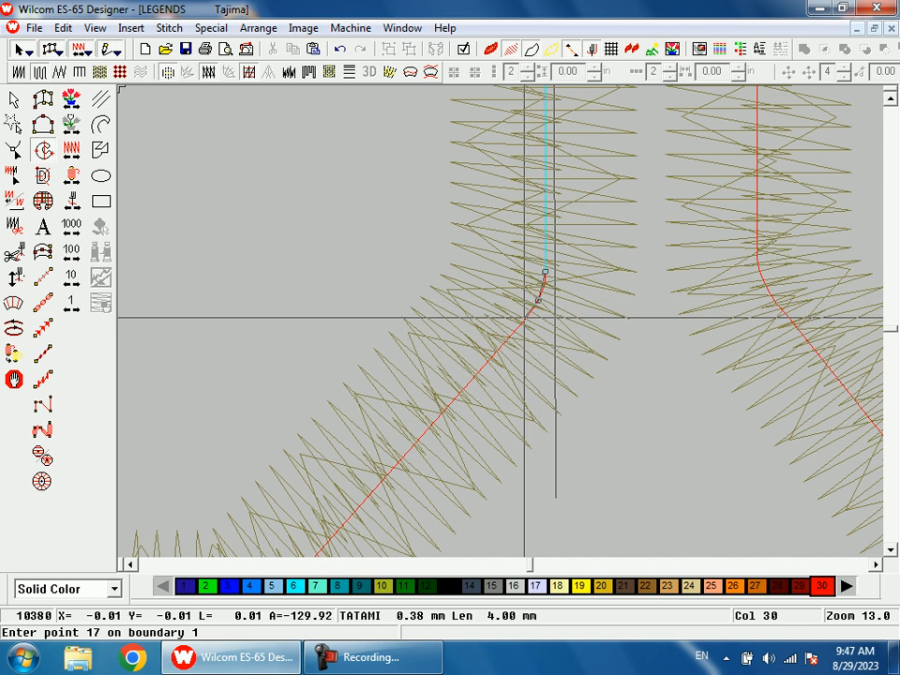
# Trace the D's boundary down the slanted lower-right edge and around its bend into the bottom edge
pyautogui.hotkey('shift', 'z')
pyautogui.hotkey('shift', 'z')
pyautogui.hotkey('shift', 'z')
pyautogui.press('b')
pyautogui.moveTo(466, 303); pyautogui.dragTo(488, 395)
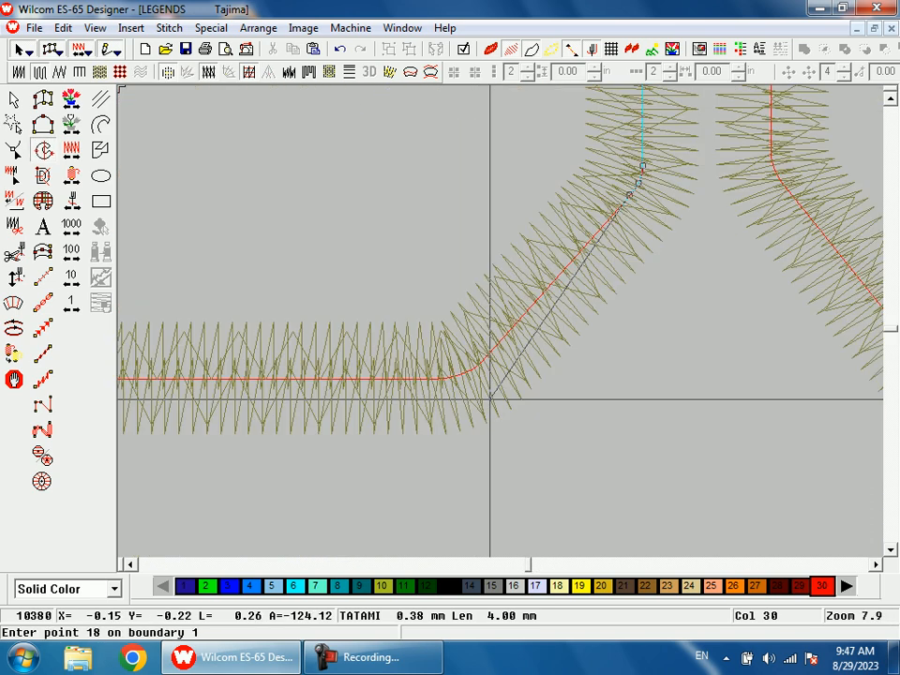
pyautogui.click(488, 362)
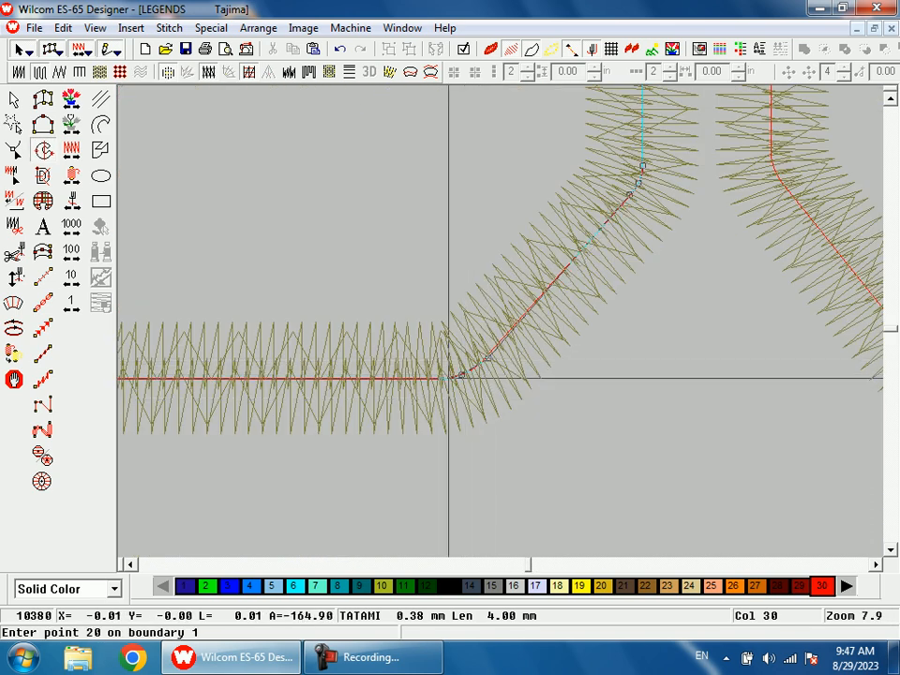
# Trace the D's boundary along the bottom edge and around the rounded lower-left corner
pyautogui.hotkey('shift', 'z')
pyautogui.hotkey('shift', 'z')
pyautogui.press('b')
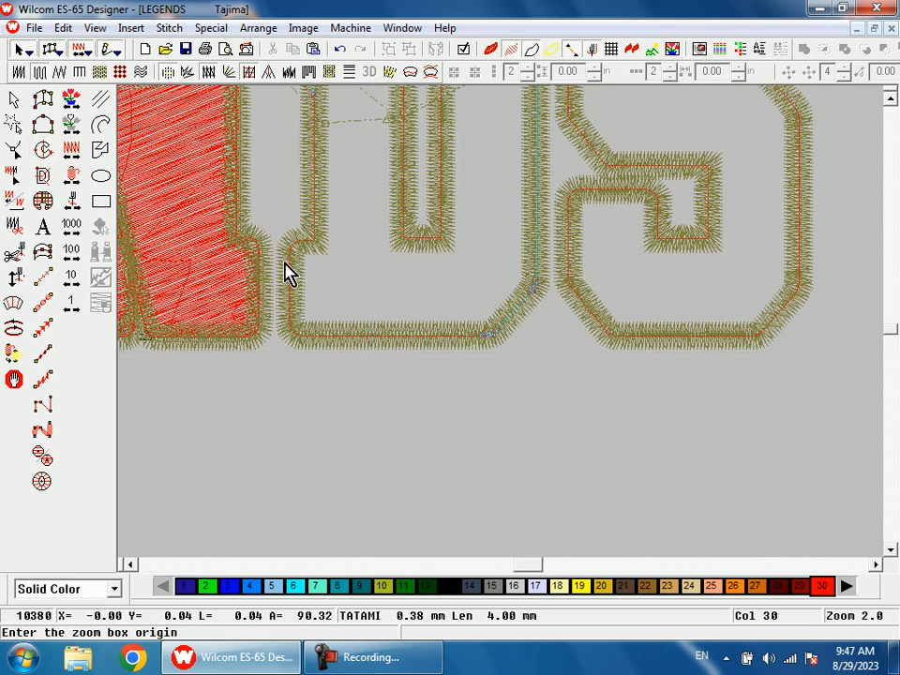
pyautogui.moveTo(301, 311); pyautogui.dragTo(387, 382)
pyautogui.click(429, 332)
pyautogui.click(396, 321)
pyautogui.click(383, 289)
# Trace the D's boundary up the lower-left serif and around its rounded upper corner to the left stem
pyautogui.hotkey('shift', 'z')
pyautogui.hotkey('shift', 'z')
pyautogui.press('b')
pyautogui.moveTo(475, 216); pyautogui.dragTo(482, 324)
pyautogui.click(437, 314)
pyautogui.rightClick(451, 281)
pyautogui.click(484, 263)
pyautogui.click(550, 261)
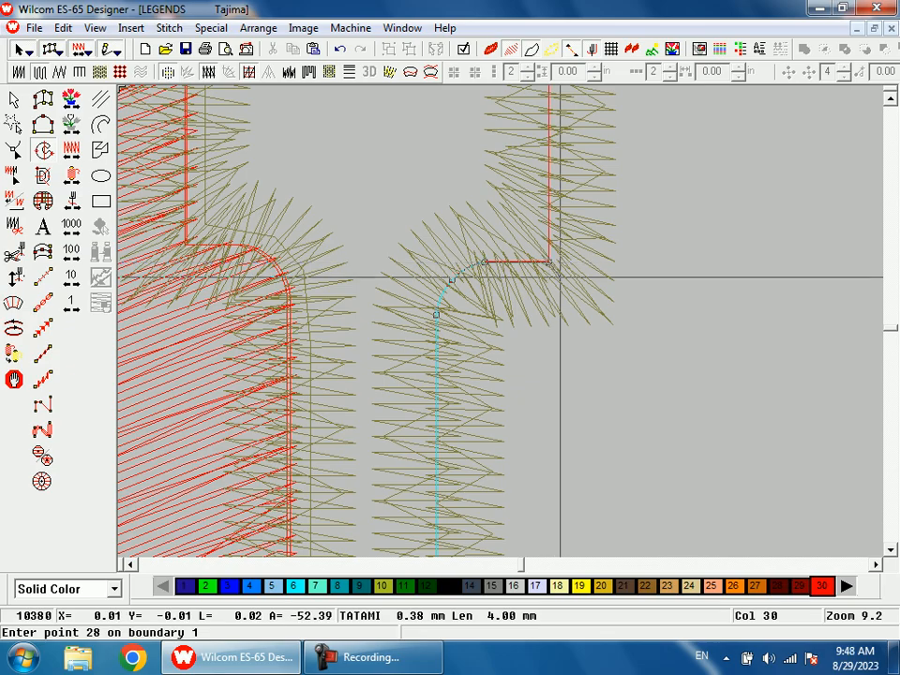
# Generate the D's Tatami fill and check its inner counter against the background artwork
pyautogui.hotkey('shift', 'z')
pyautogui.hotkey('shift', 'z')
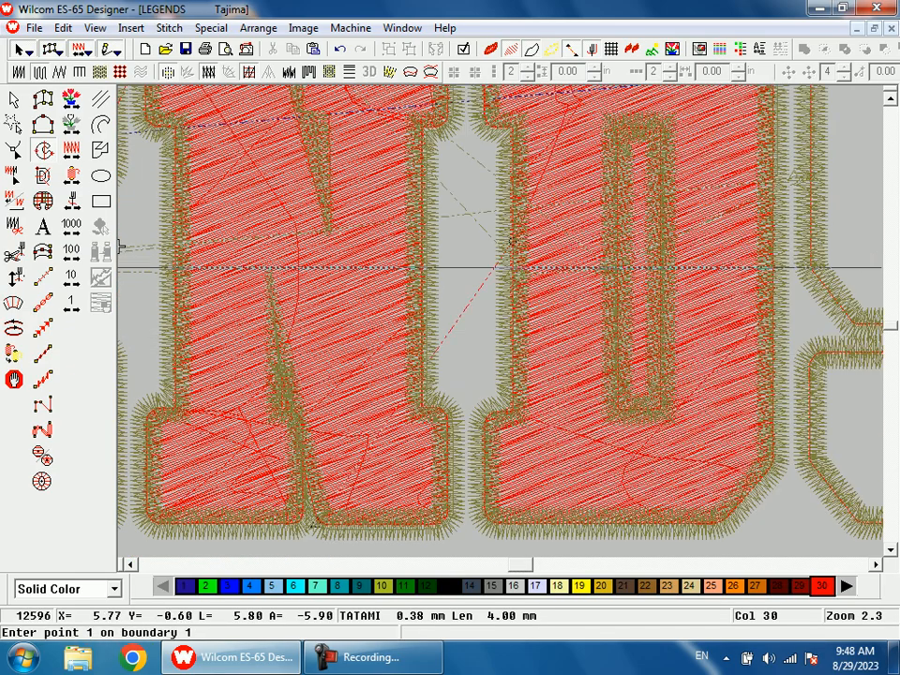
pyautogui.hotkey('shift', 'z')
pyautogui.press('b')
pyautogui.moveTo(540, 223); pyautogui.dragTo(602, 364)
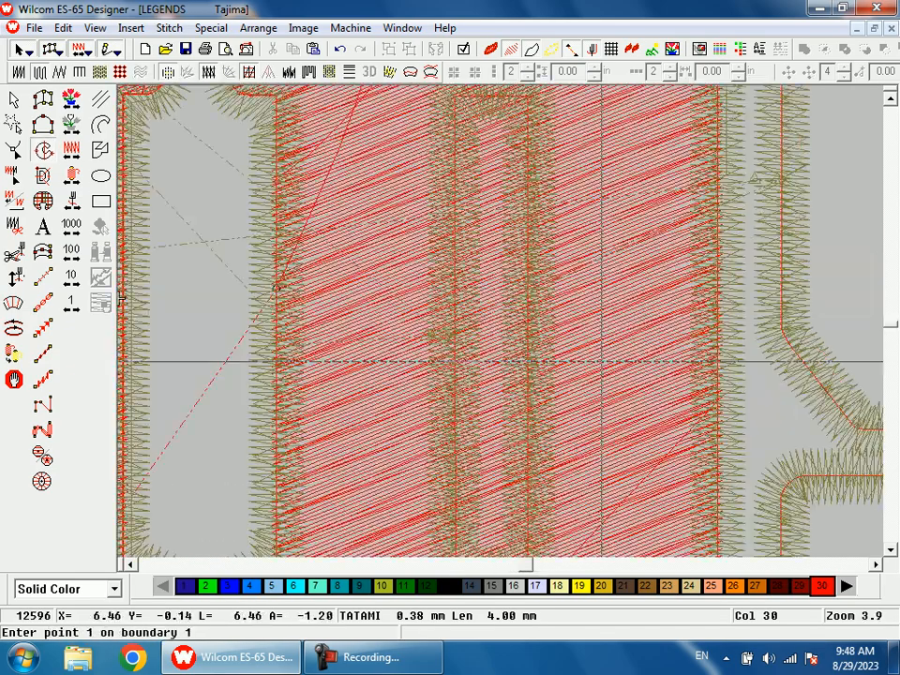
pyautogui.press('d')
pyautogui.press('s')
pyautogui.press('s')
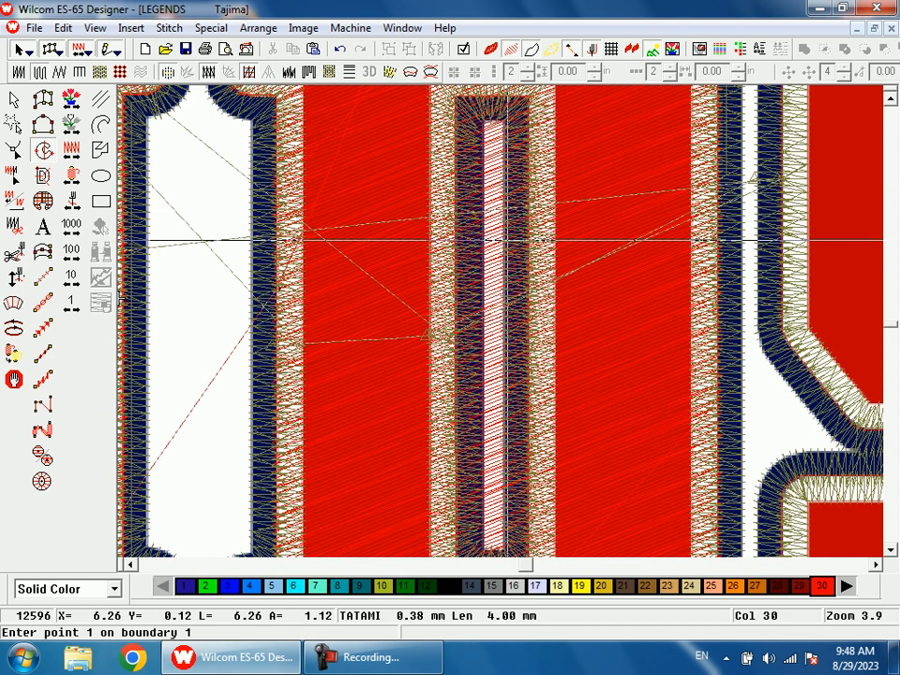
pyautogui.press('d')
pyautogui.hotkey('shift', 'z')
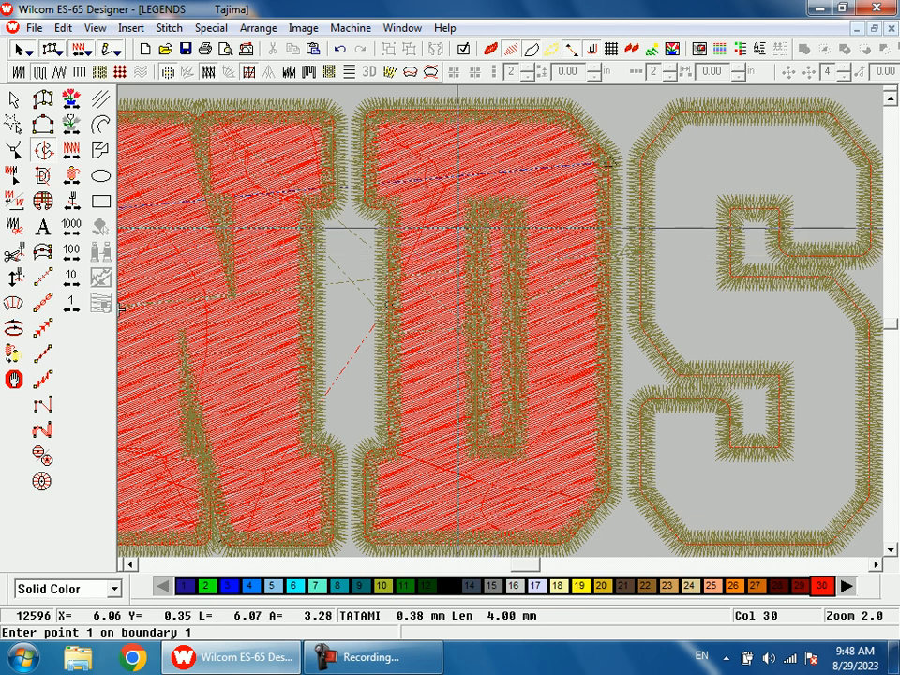
# Select the D's fill and reopen it with the Complex Fill tool to add a second boundary
pyautogui.click(19, 105)
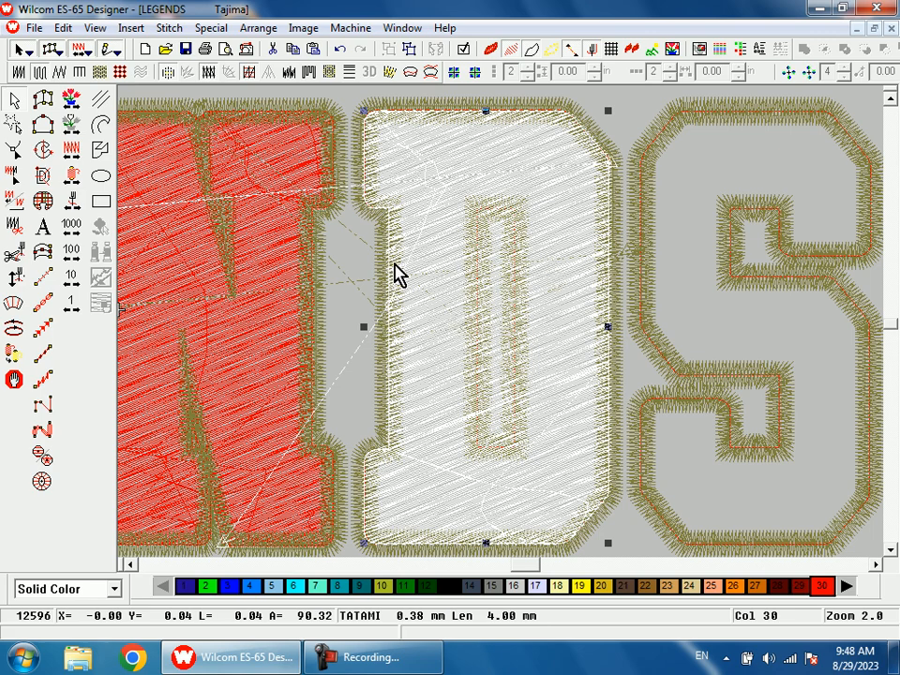
pyautogui.click(44, 151)
pyautogui.press('1')
pyautogui.press('b')
pyautogui.moveTo(524, 199); pyautogui.dragTo(560, 278)
pyautogui.press('d')
pyautogui.press('d')
pyautogui.press('s')
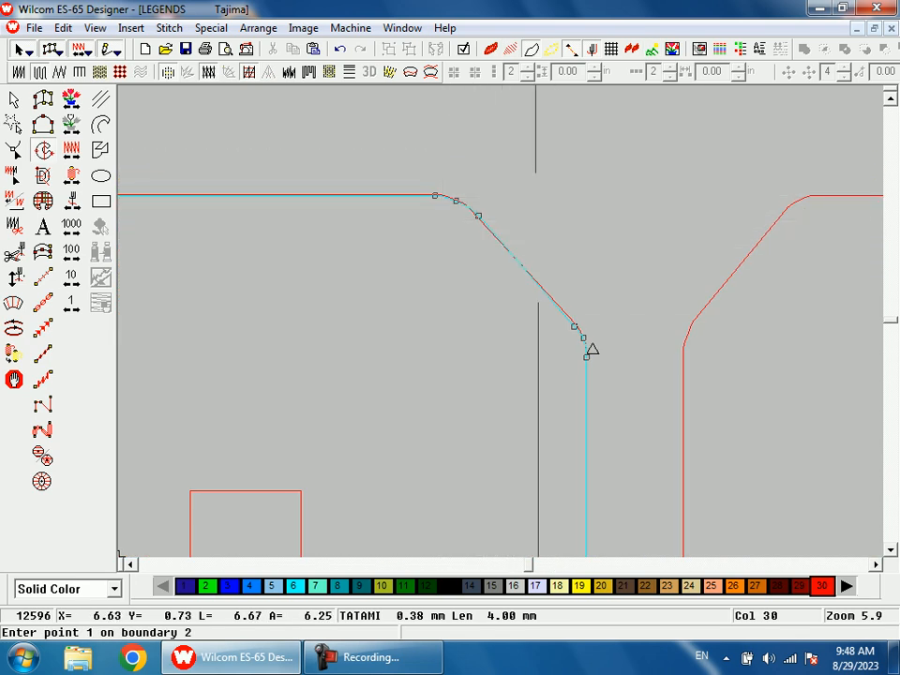
pyautogui.press('s')
# Start boundary 2 at the upper-left corner of the D's inner counter and trace its top edge
pyautogui.press('1')
pyautogui.press('b')
pyautogui.moveTo(426, 366); pyautogui.dragTo(518, 422)
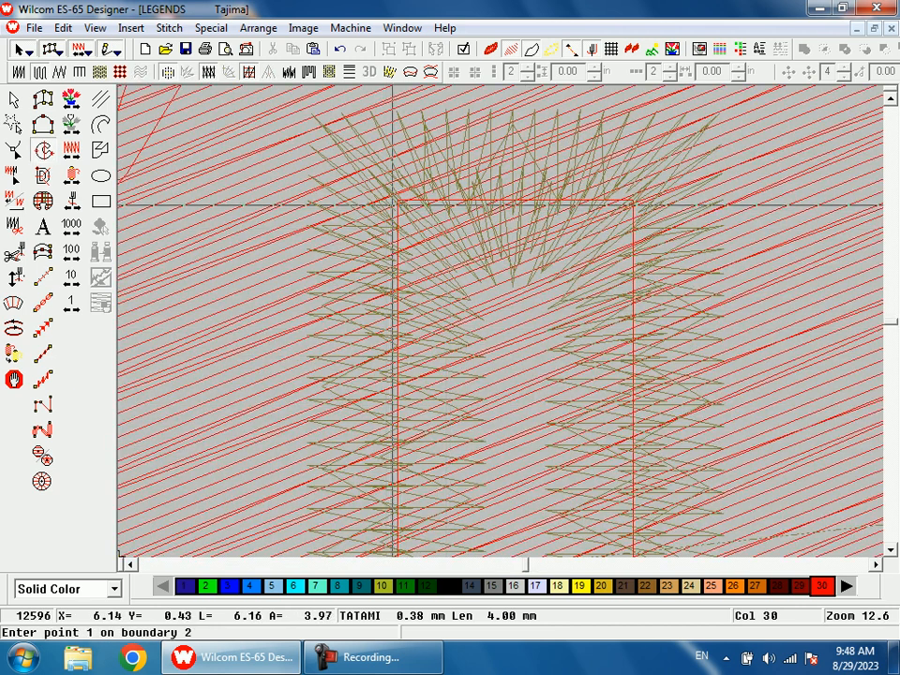
pyautogui.click(398, 199)
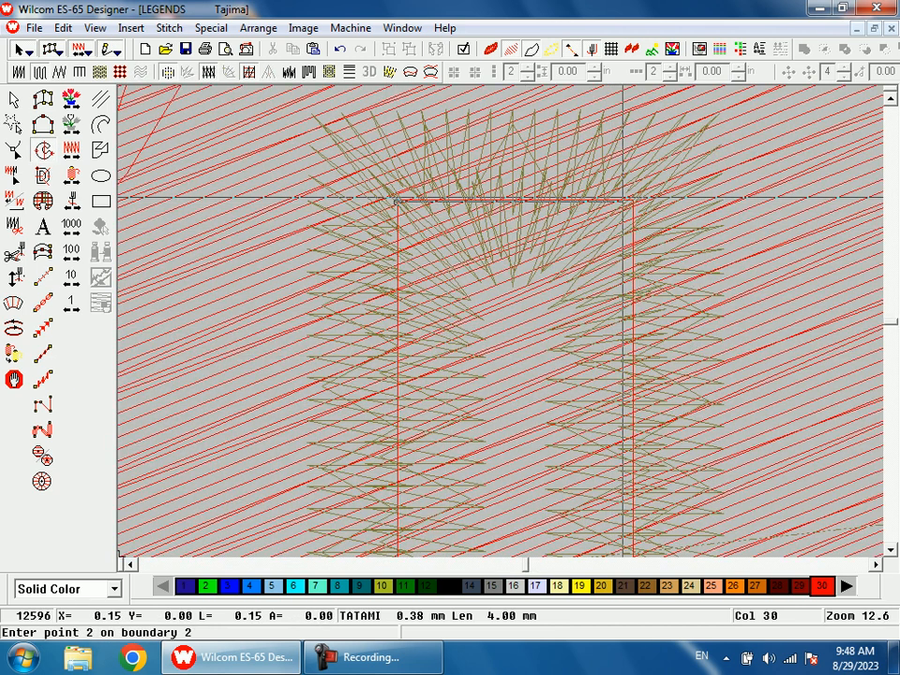
pyautogui.click(633, 200)
# Trace the counter's two bottom corners to close boundary 2 and regenerate the D's fill with the hole
pyautogui.press('1')
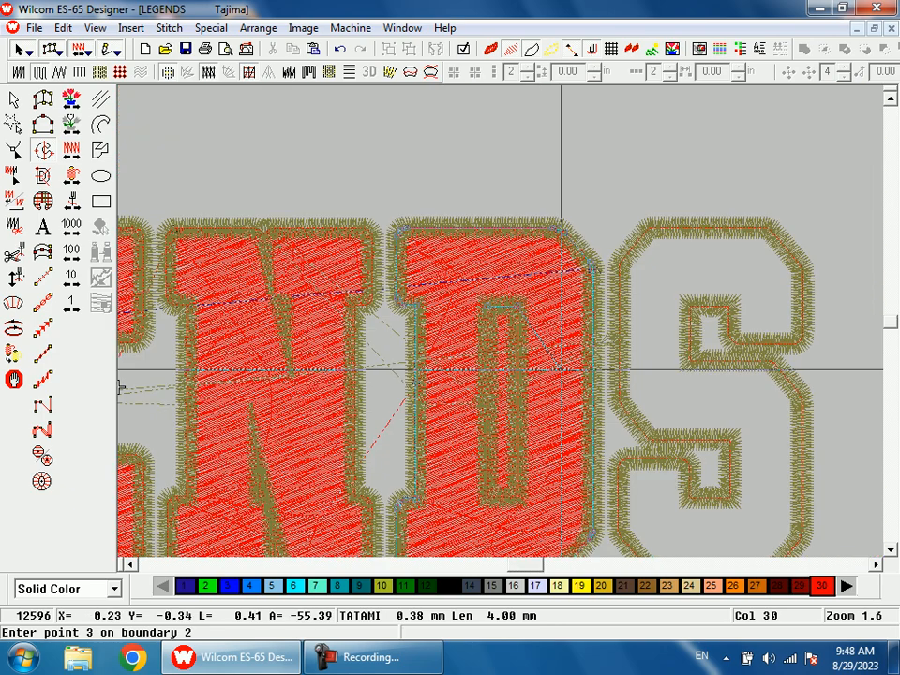
pyautogui.moveTo(494, 445); pyautogui.dragTo(528, 530)
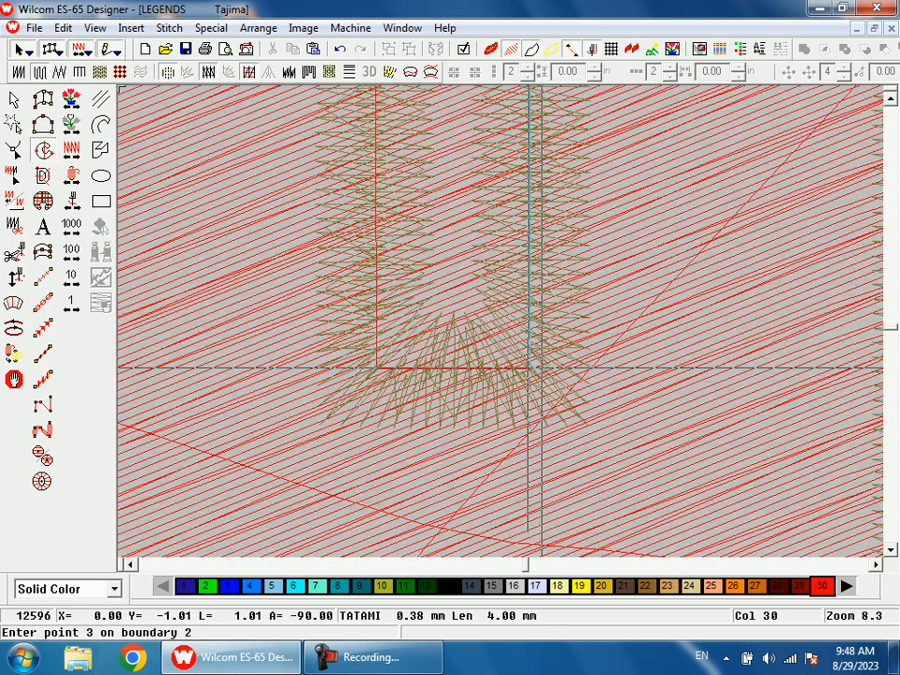
pyautogui.click(528, 369)
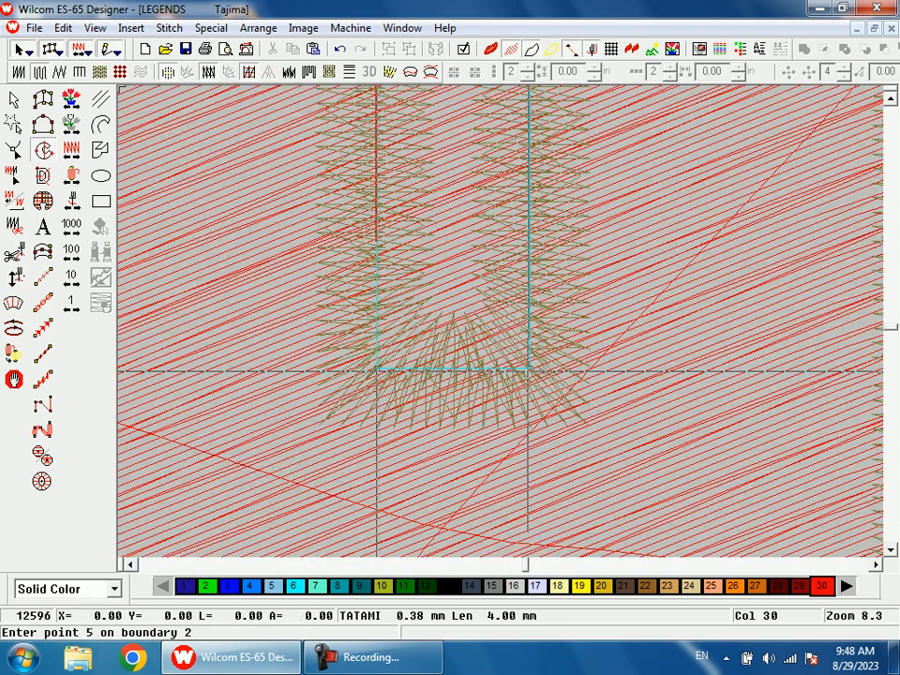
pyautogui.click(376, 371)
pyautogui.hotkey('shift', 'z')
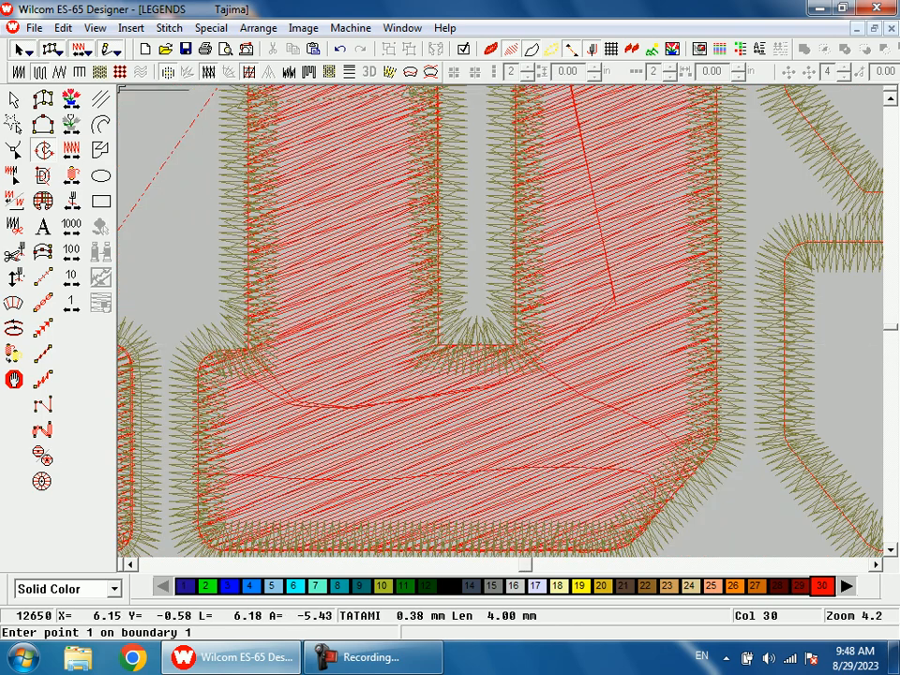
# Start boundary 1 of the S's Complex Fill at its upper-left corner and trace the top edge and upper-right bevel
pyautogui.hotkey('shift', 'z')
pyautogui.hotkey('shift', 'z')
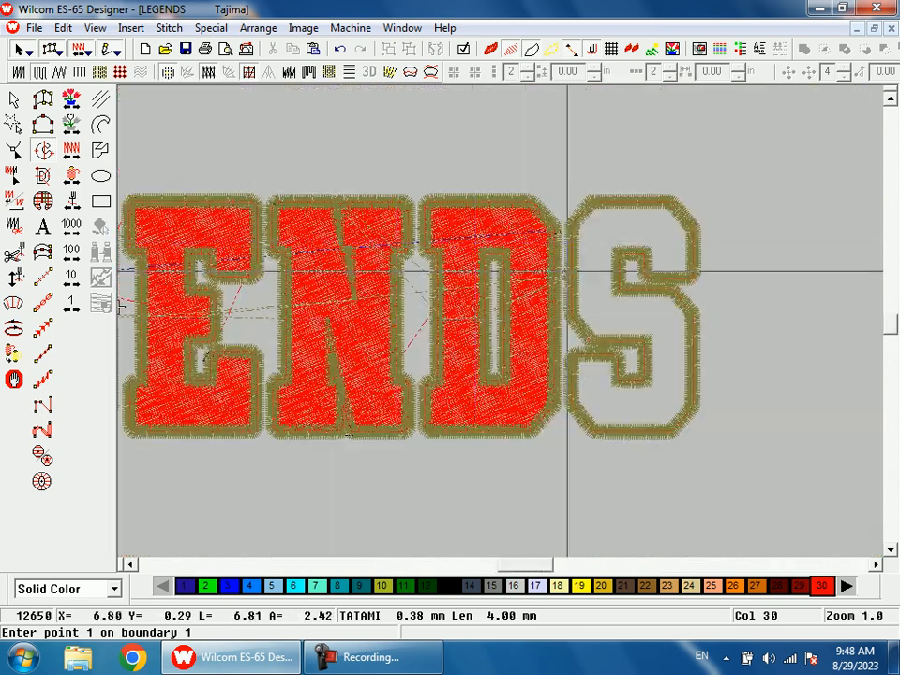
pyautogui.hotkey('shift', 'z')
pyautogui.moveTo(546, 254); pyautogui.dragTo(563, 293)
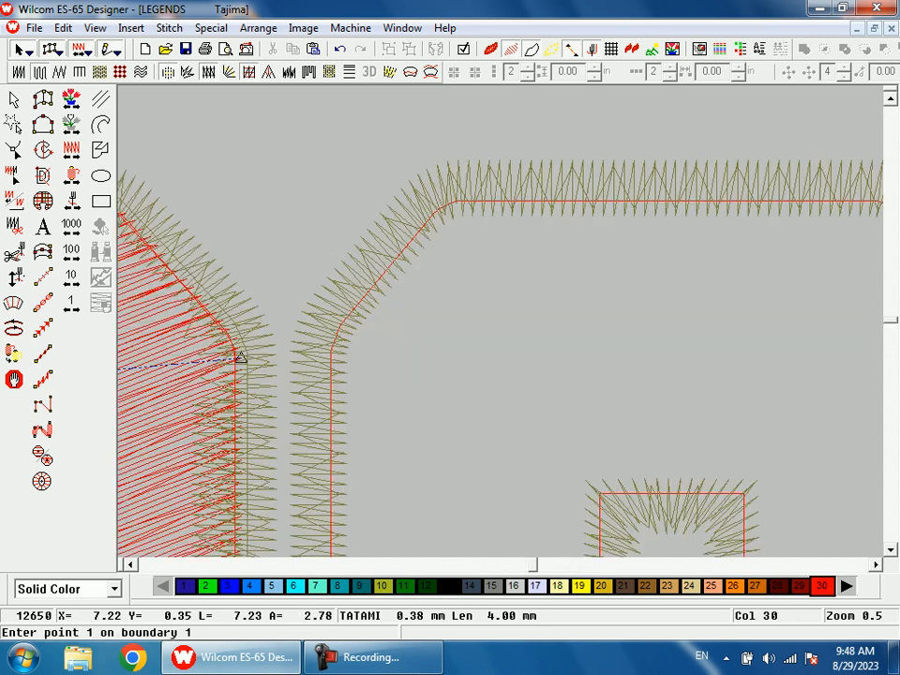
pyautogui.click(462, 201)
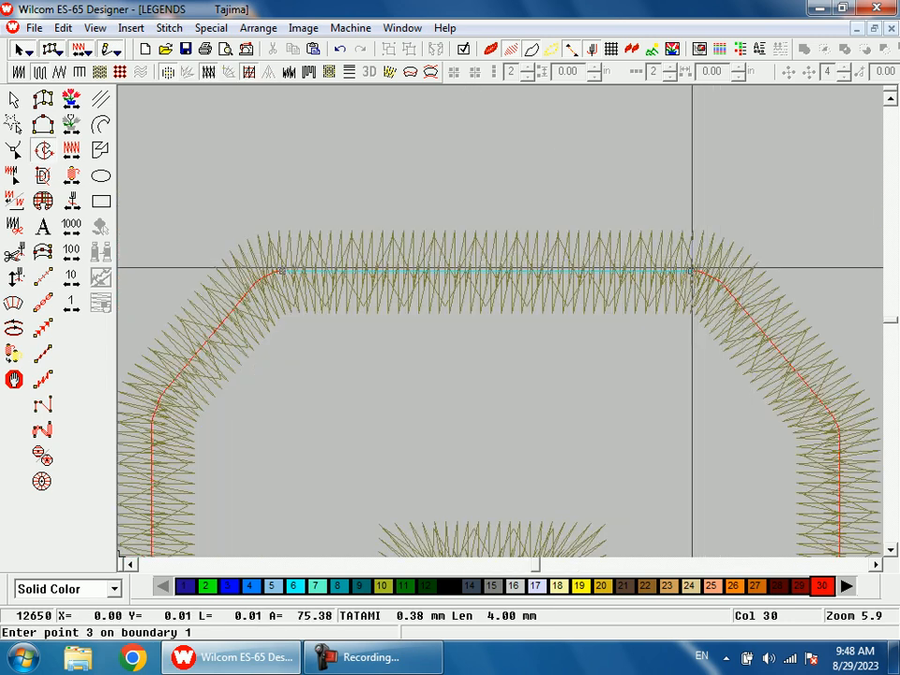
pyautogui.click(710, 279)
pyautogui.click(727, 288)
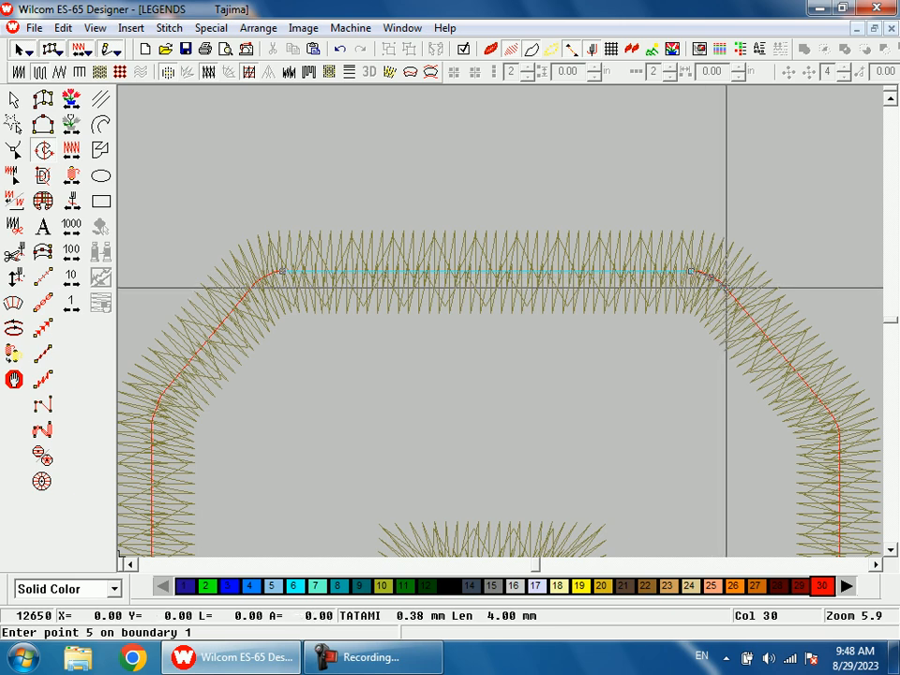
pyautogui.click(833, 420)
pyautogui.click(839, 431)
# Continue the S boundary down the upper arm's outer side and around its rounded lower-right corner
pyautogui.hotkey('shift', 'z')
pyautogui.hotkey('shift', 'z')
pyautogui.press('b')
pyautogui.moveTo(594, 383); pyautogui.dragTo(607, 450)
pyautogui.click(389, 258)
pyautogui.click(369, 297)
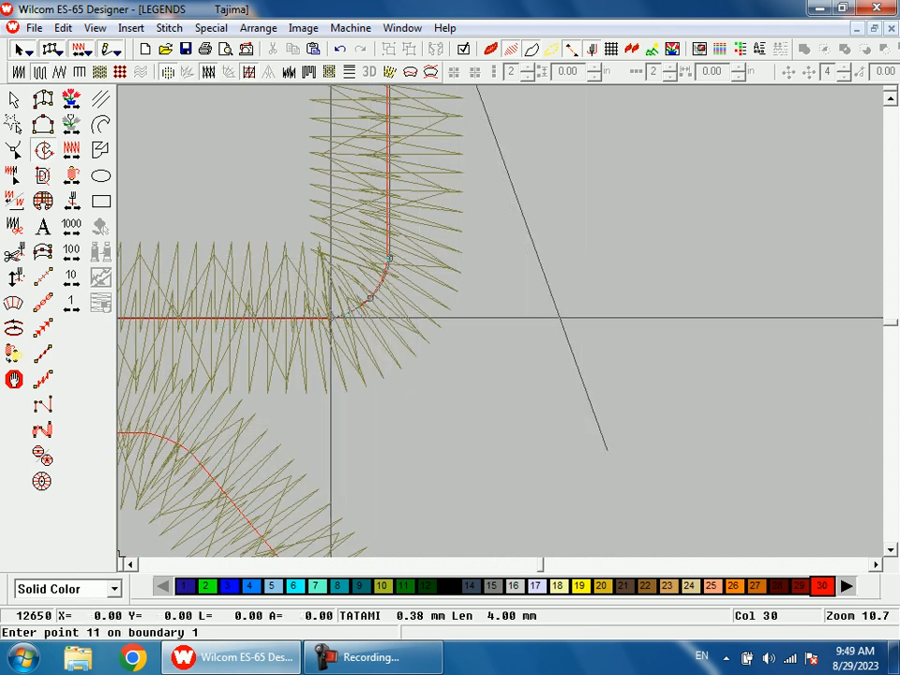
pyautogui.click(333, 317)
# Trace the upper arm's underside, the rounded inner corner and the upper notch's right side up to its top-right corner
pyautogui.press('b')
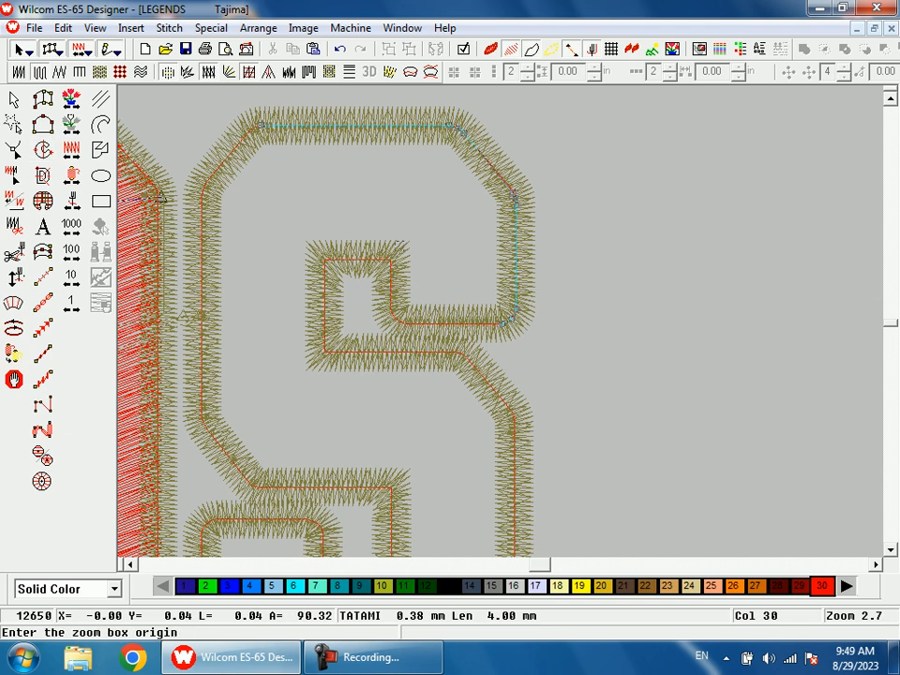
pyautogui.moveTo(395, 240); pyautogui.dragTo(438, 362)
pyautogui.click(457, 410)
pyautogui.click(422, 392)
pyautogui.click(401, 351)
pyautogui.click(400, 163)
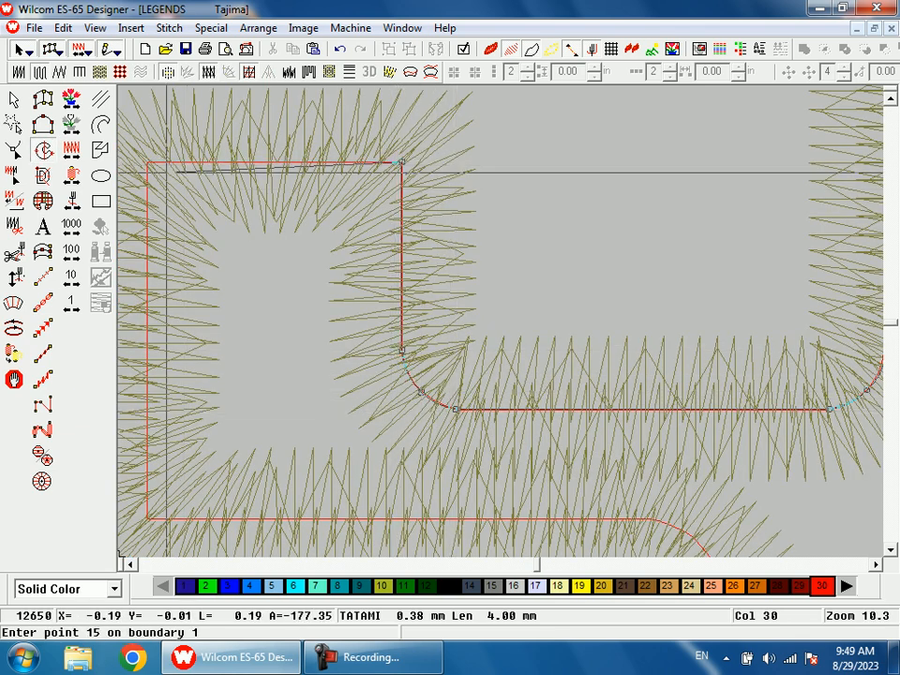
# Add boundary points at the upper notch's top-left and bottom-left corners
pyautogui.keyDown('ctrl'); pyautogui.click(321, 240); pyautogui.keyUp('ctrl')
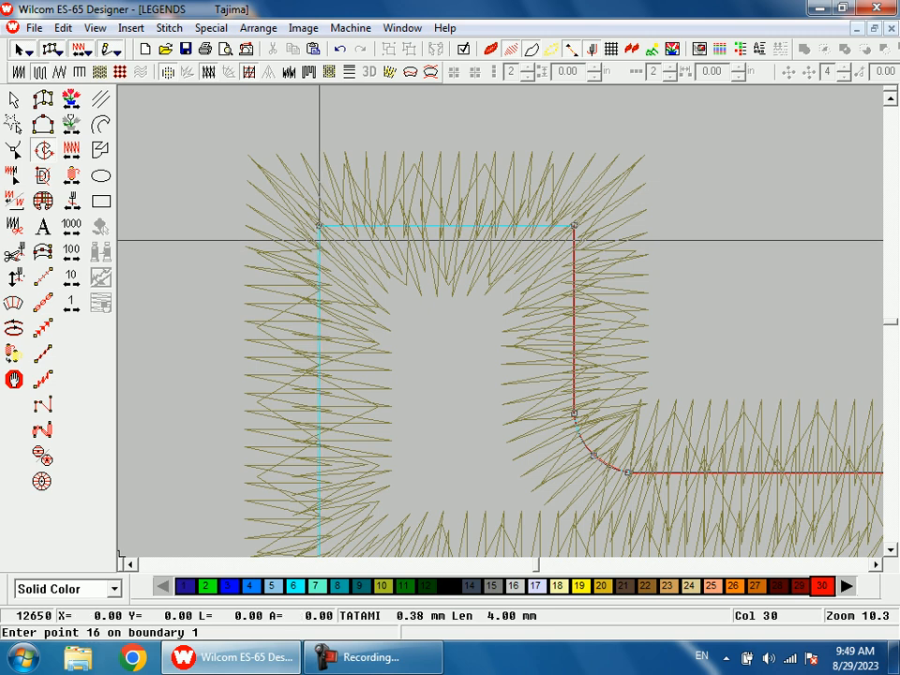
pyautogui.hotkey('shift', 'z')
pyautogui.hotkey('shift', 'z')
pyautogui.hotkey('shift', 'z')
pyautogui.press('b')
pyautogui.moveTo(479, 296); pyautogui.dragTo(522, 396)
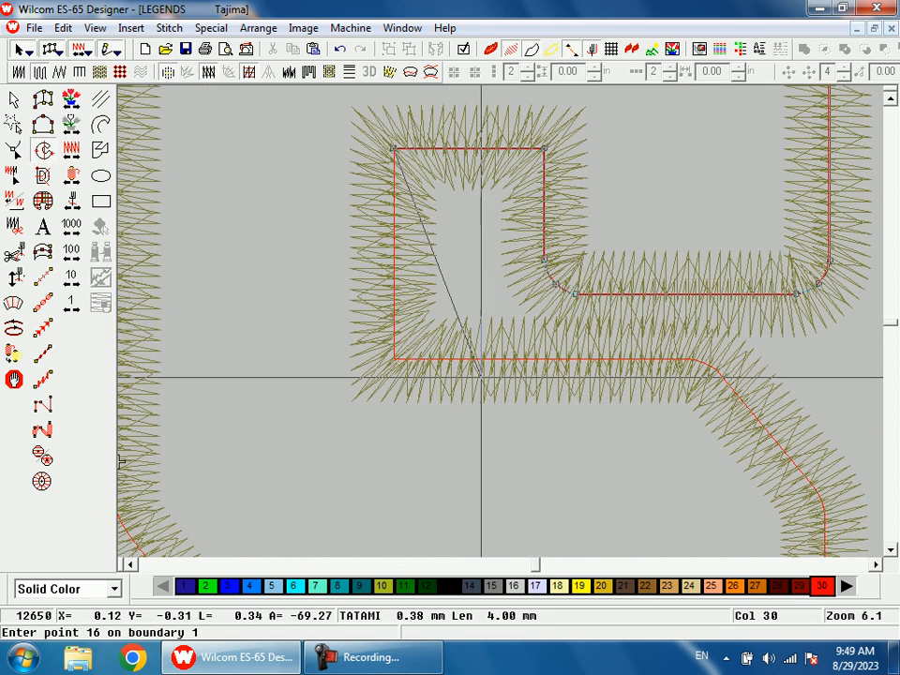
pyautogui.click(399, 359)
# Trace the S's middle edge to the right and along the beveled shoulder to the outer right side
pyautogui.click(693, 359)
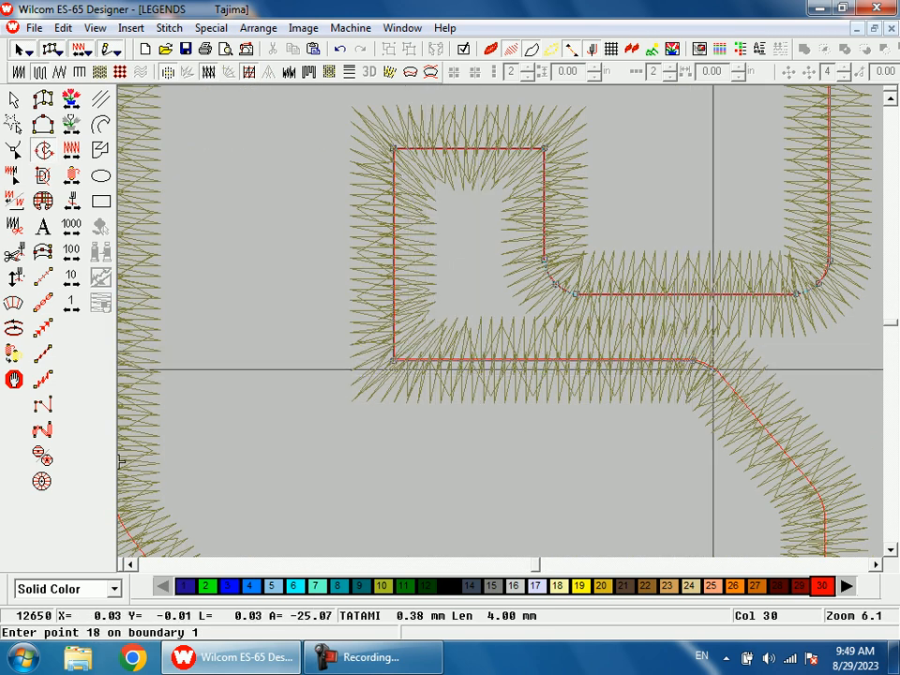
pyautogui.click(715, 370)
pyautogui.click(721, 376)
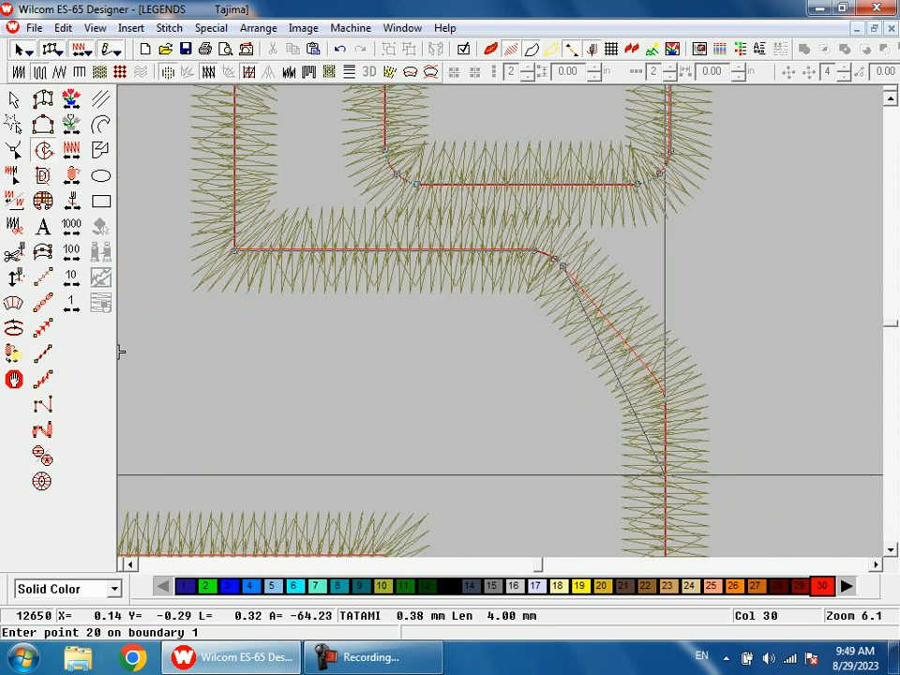
pyautogui.click(655, 378)
pyautogui.click(664, 395)
pyautogui.click(667, 412)
# Extend the boundary down the S's right side and around the lower-right bevel to the bottom edge
pyautogui.hotkey('shift', 'z')
pyautogui.hotkey('shift', 'z')
pyautogui.press('b')
pyautogui.moveTo(512, 403); pyautogui.dragTo(546, 515)
pyautogui.click(551, 360)
pyautogui.click(547, 384)
pyautogui.click(521, 420)
pyautogui.click(433, 521)
pyautogui.click(419, 528)
pyautogui.click(402, 531)
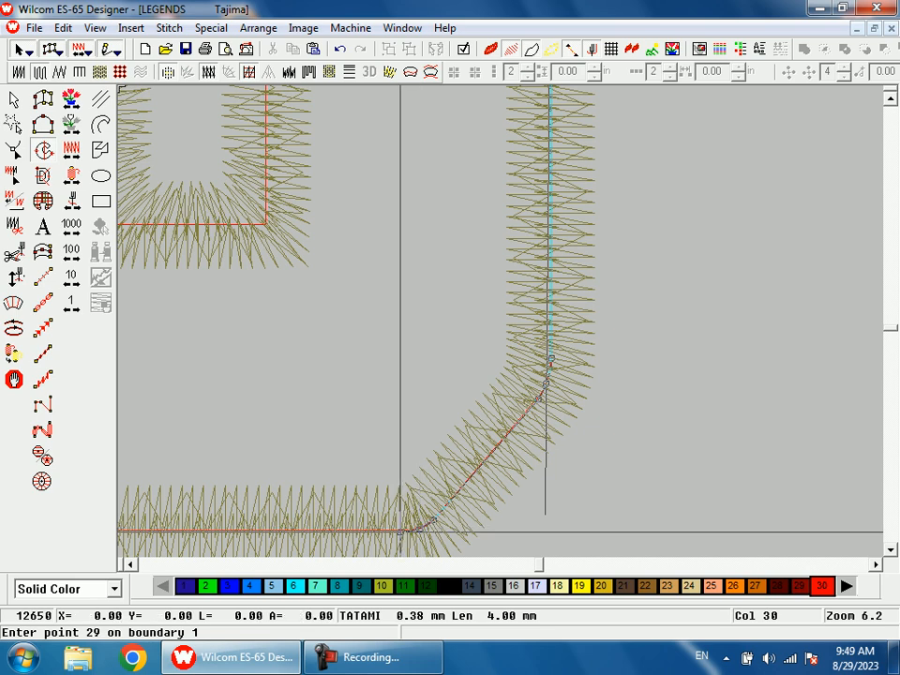
# Trace the S's bottom edge and lower-left bevel up to the lower arm's outer side
pyautogui.click(507, 342)
pyautogui.click(478, 342)
pyautogui.click(362, 195)
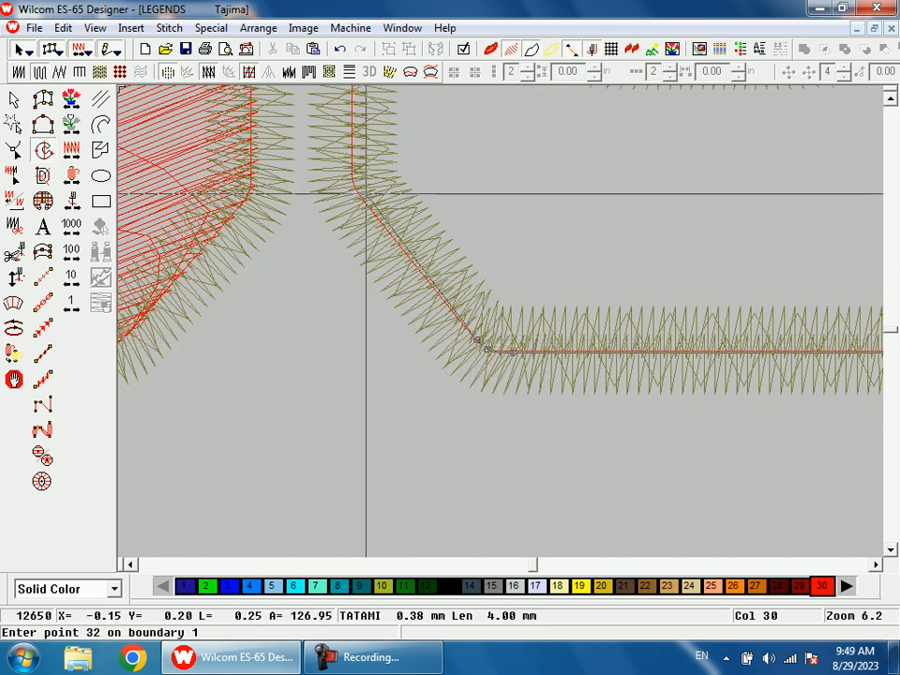
pyautogui.click(356, 190)
pyautogui.click(355, 189)
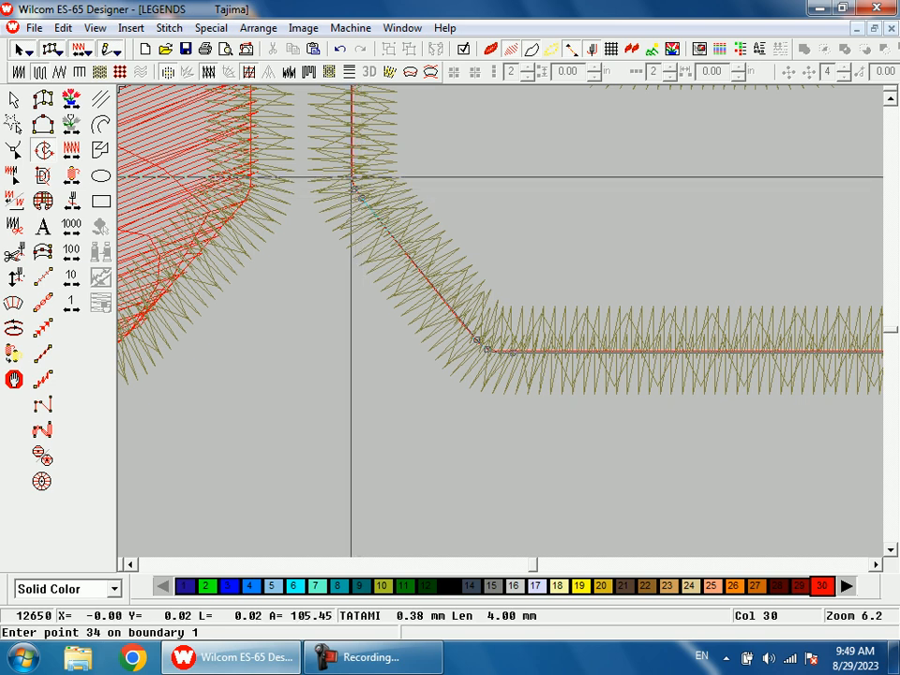
pyautogui.click(351, 174)
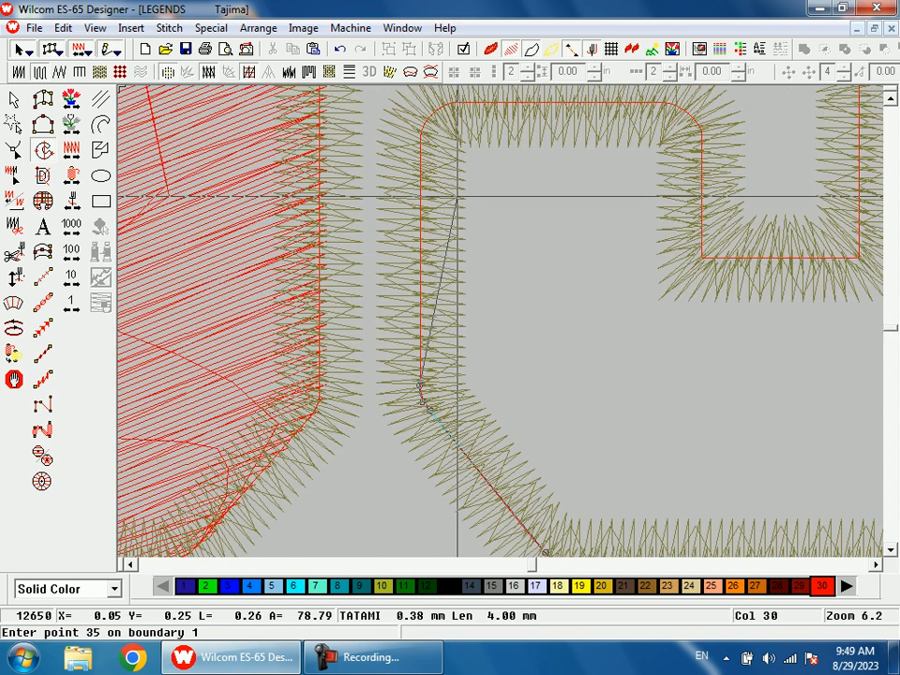
# Trace the lower arm's left side, its rounded upper-left corner, the top edge and the rounded upper-right corner
pyautogui.click(420, 137)
pyautogui.click(432, 116)
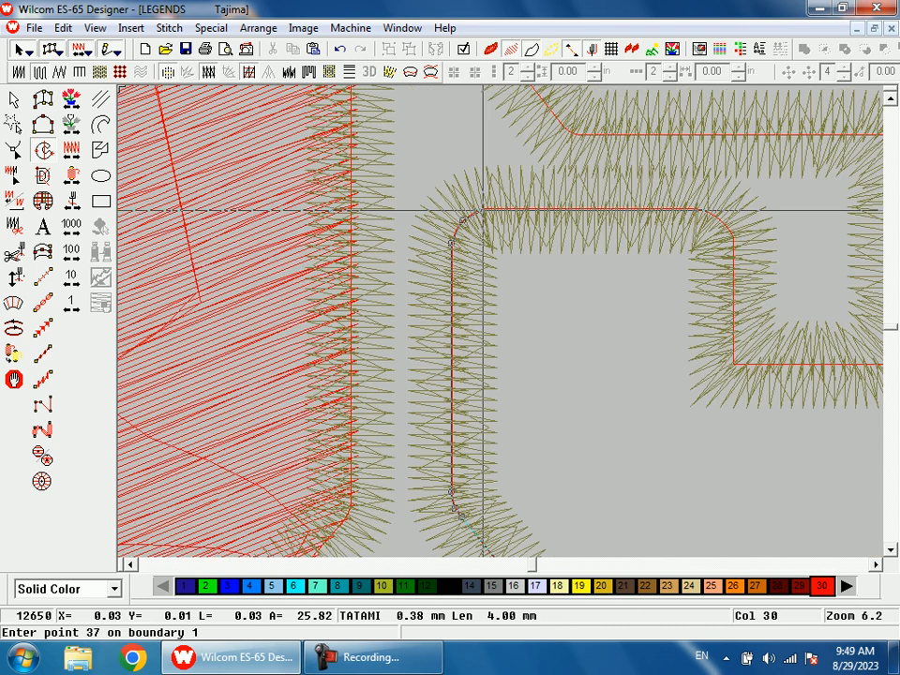
pyautogui.click(485, 208)
pyautogui.click(698, 208)
pyautogui.click(719, 222)
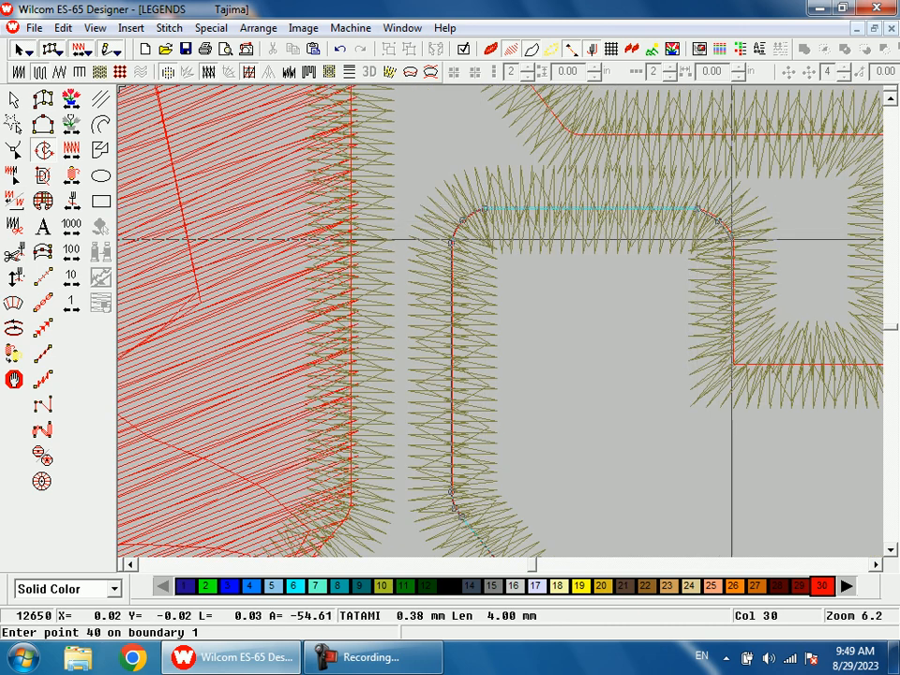
pyautogui.click(733, 240)
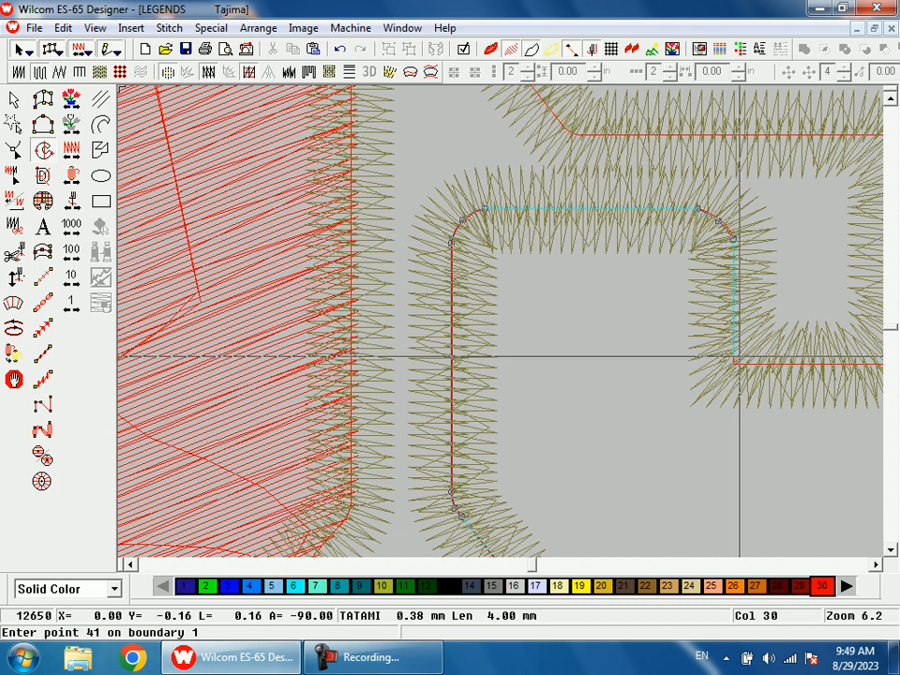
# Add boundary points at the lower notch's bottom-left, bottom-right and top-right corners
pyautogui.click(736, 364)
pyautogui.hotkey('shift', 'z')
pyautogui.hotkey('shift', 'z')
pyautogui.press('b')
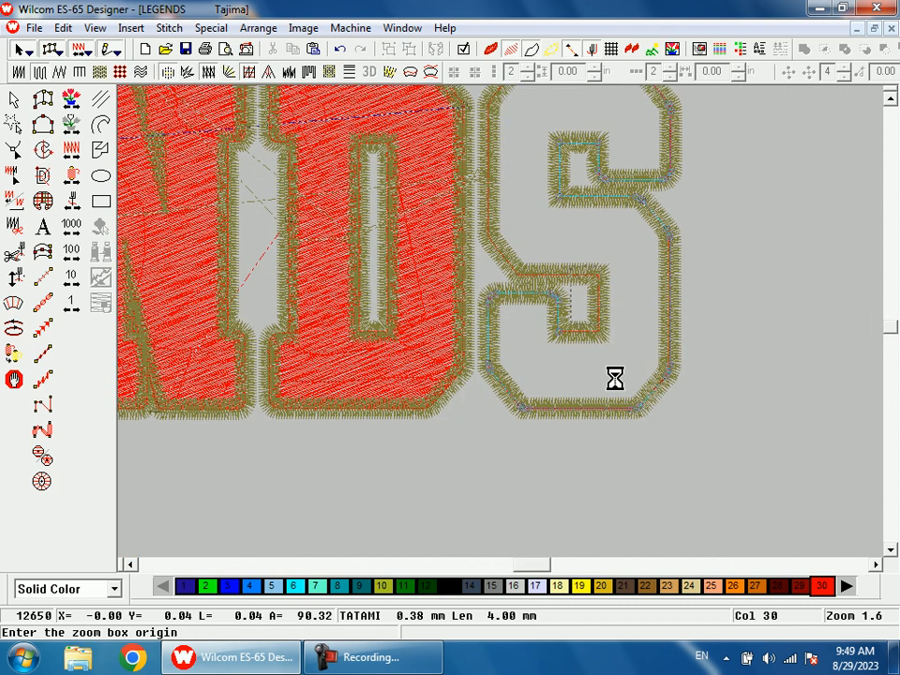
pyautogui.moveTo(573, 267); pyautogui.dragTo(619, 376)
pyautogui.click(522, 363)
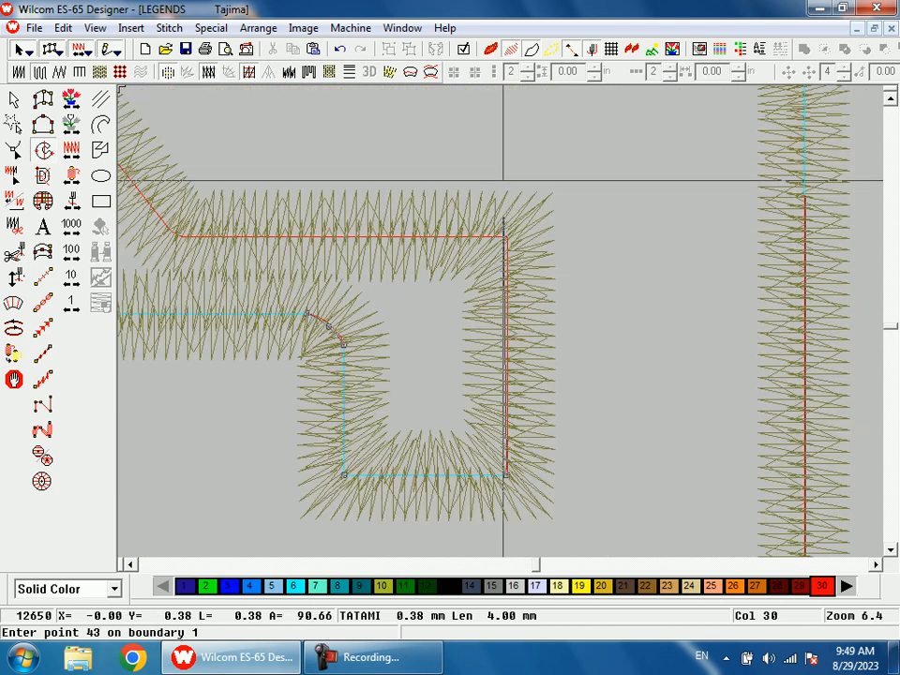
pyautogui.click(507, 237)
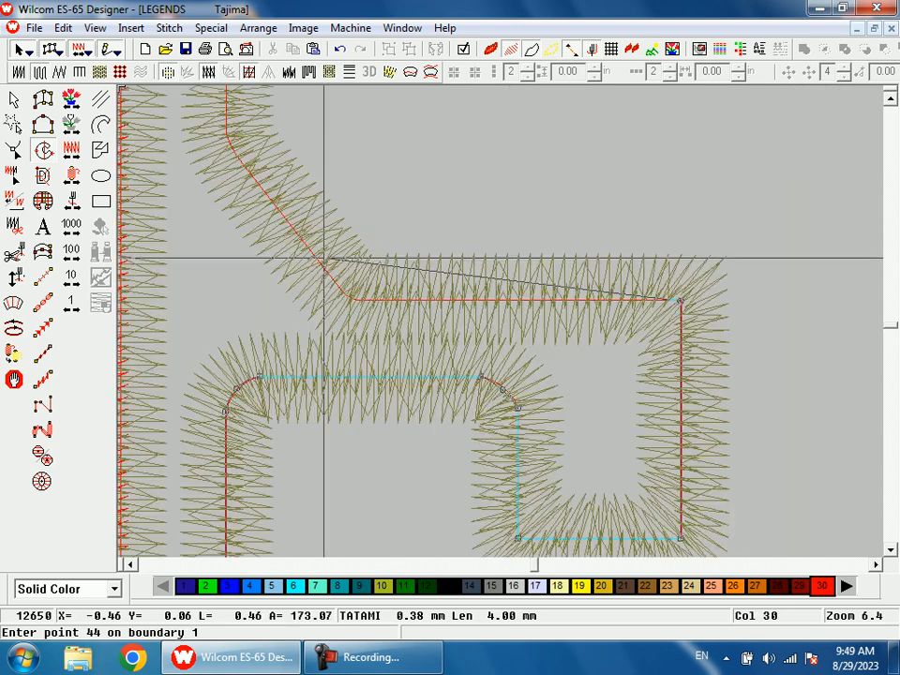
# Trace the lower notch's upper edge to the left and the diagonal up to the S's outer left side
pyautogui.click(369, 302)
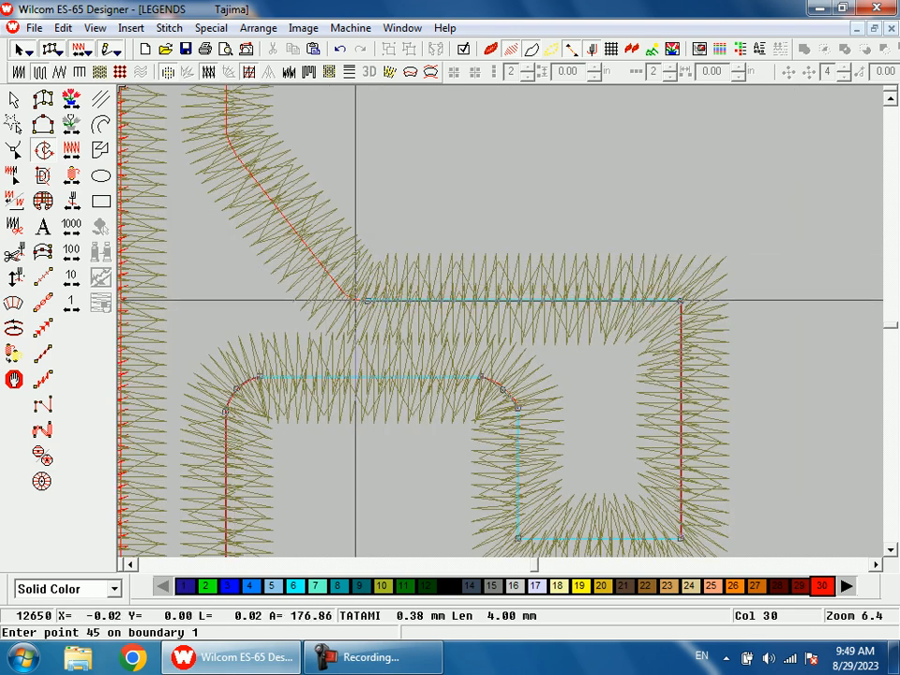
pyautogui.click(345, 296)
pyautogui.click(344, 296)
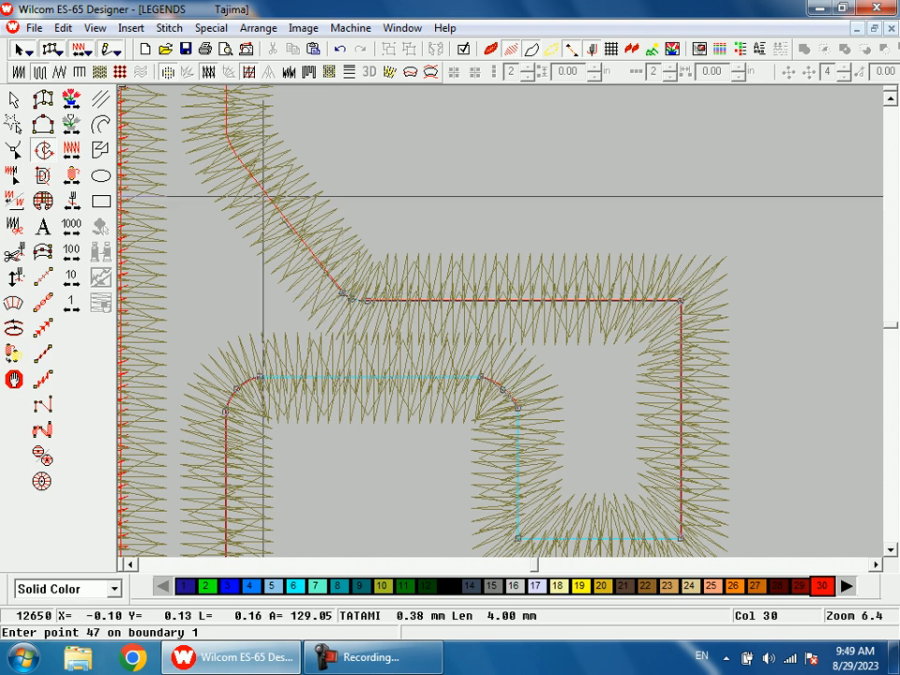
pyautogui.click(383, 262)
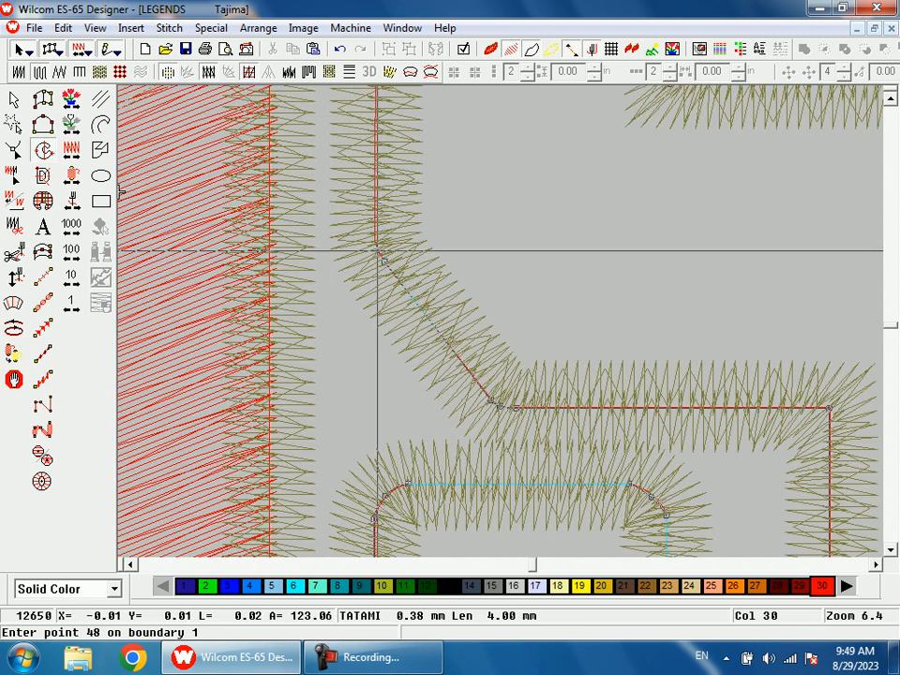
pyautogui.click(376, 246)
pyautogui.click(375, 234)
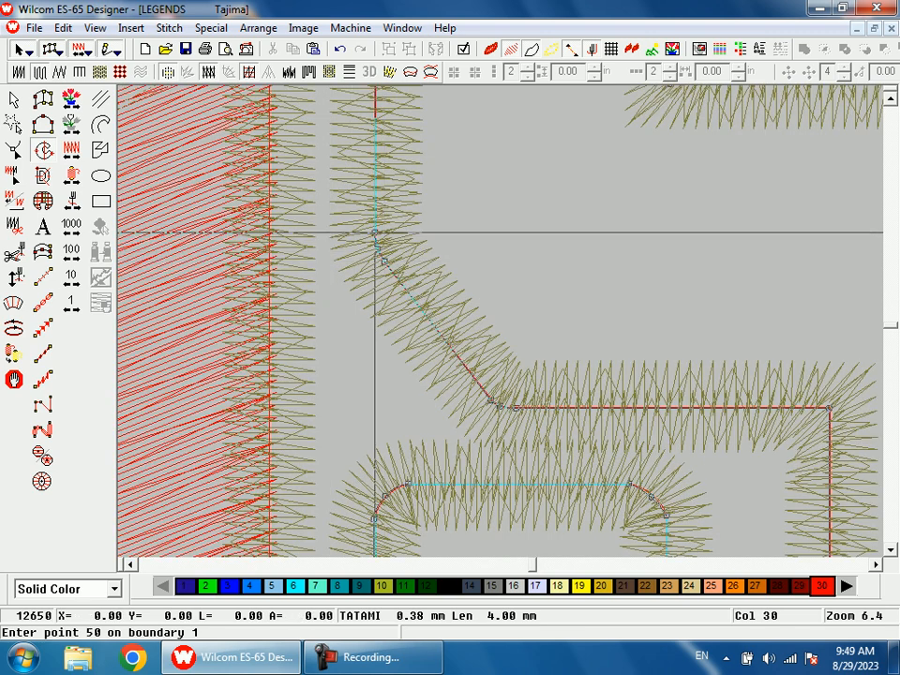
# Trace the S's left side and upper-left bevel back toward the boundary's starting point
pyautogui.hotkey('shift', 'z')
pyautogui.hotkey('shift', 'z')
pyautogui.hotkey('shift', 'z')
pyautogui.press('b')
pyautogui.moveTo(489, 231); pyautogui.dragTo(496, 276)
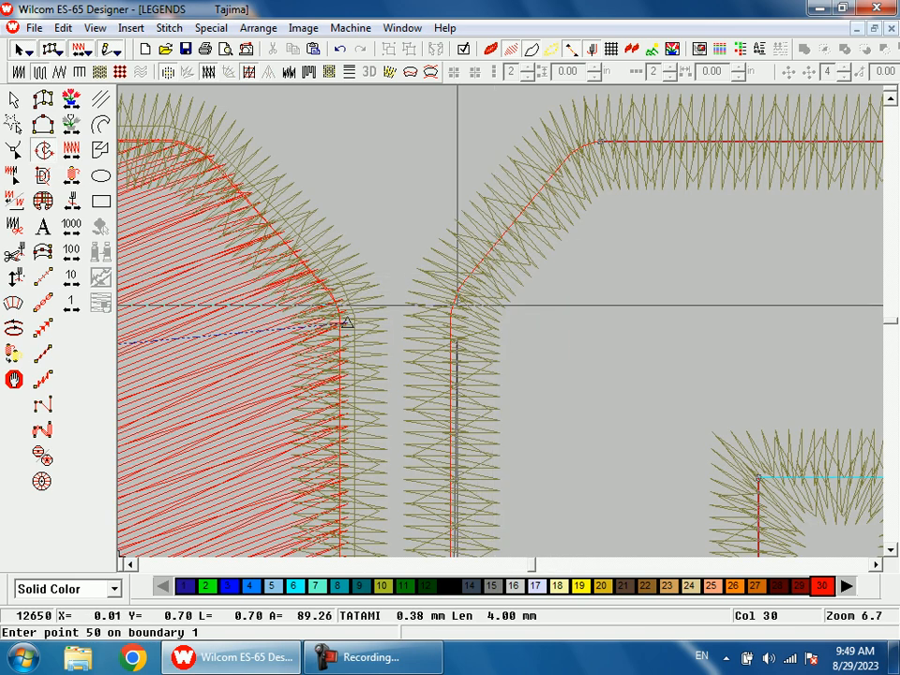
pyautogui.click(452, 328)
pyautogui.click(452, 310)
pyautogui.click(457, 290)
pyautogui.click(566, 158)
pyautogui.click(580, 147)
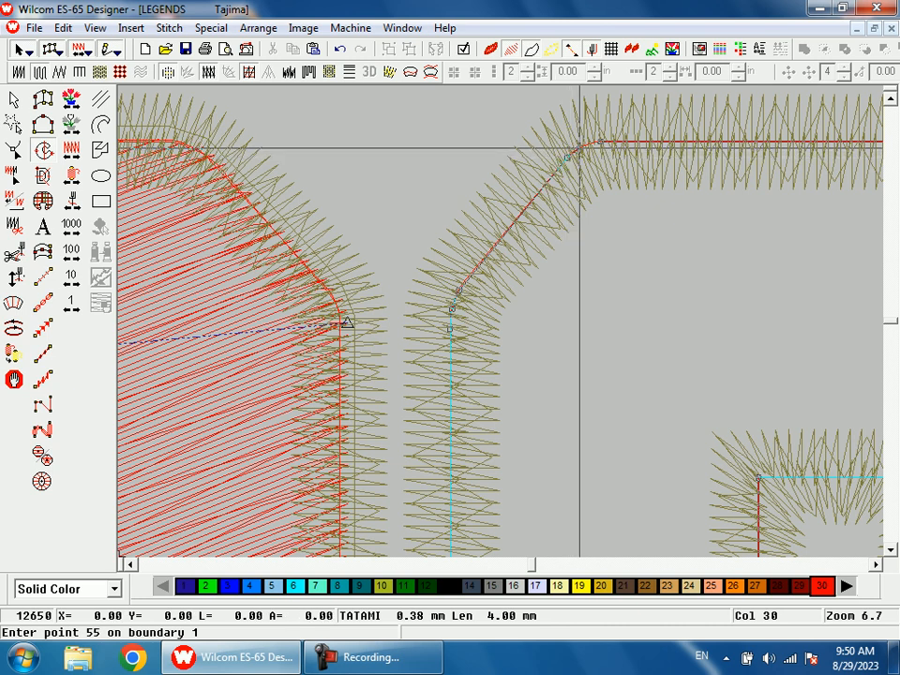
# Close the S boundary, generate its red Tatami fill and check the result up close
pyautogui.press('Return')
pyautogui.press('Return')
pyautogui.press('Return')
pyautogui.hotkey('shift', 'z')
pyautogui.hotkey('shift', 'z')
pyautogui.hotkey('shift', 'z')
pyautogui.hotkey('shift', 'z')
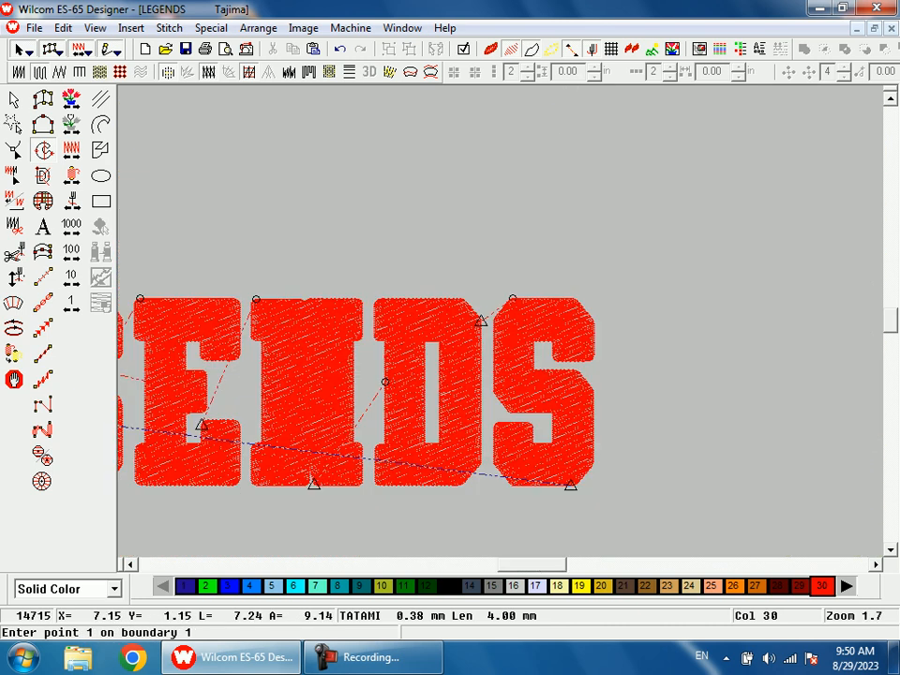
pyautogui.press('b')
pyautogui.moveTo(512, 307); pyautogui.dragTo(564, 407)
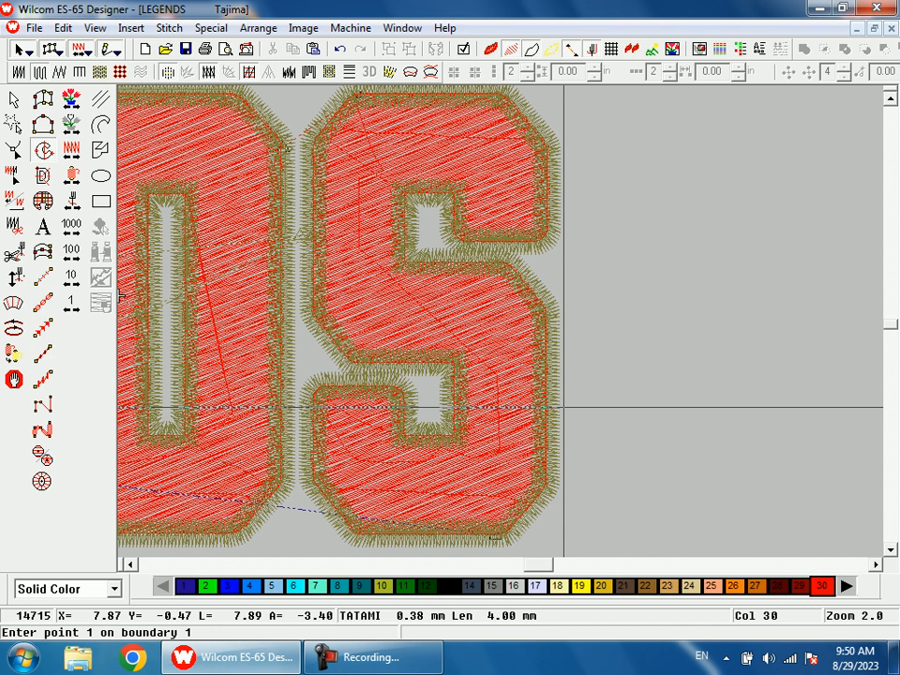
# Leave the Complex Fill tool and review the fills across the whole LEGENDS lettering
pyautogui.hotkey('shift', 'z')
pyautogui.hotkey('shift', 'z')
pyautogui.hotkey('shift', 'z')
pyautogui.press('b')
pyautogui.moveTo(309, 241); pyautogui.dragTo(437, 373)
pyautogui.press('Escape')
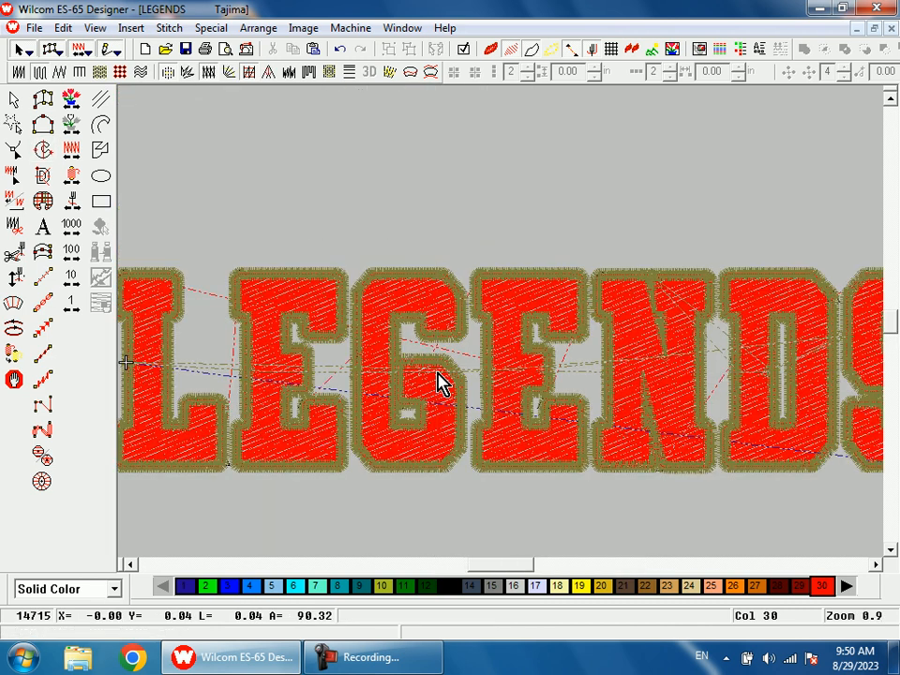
pyautogui.hotkey('shift', 'z')
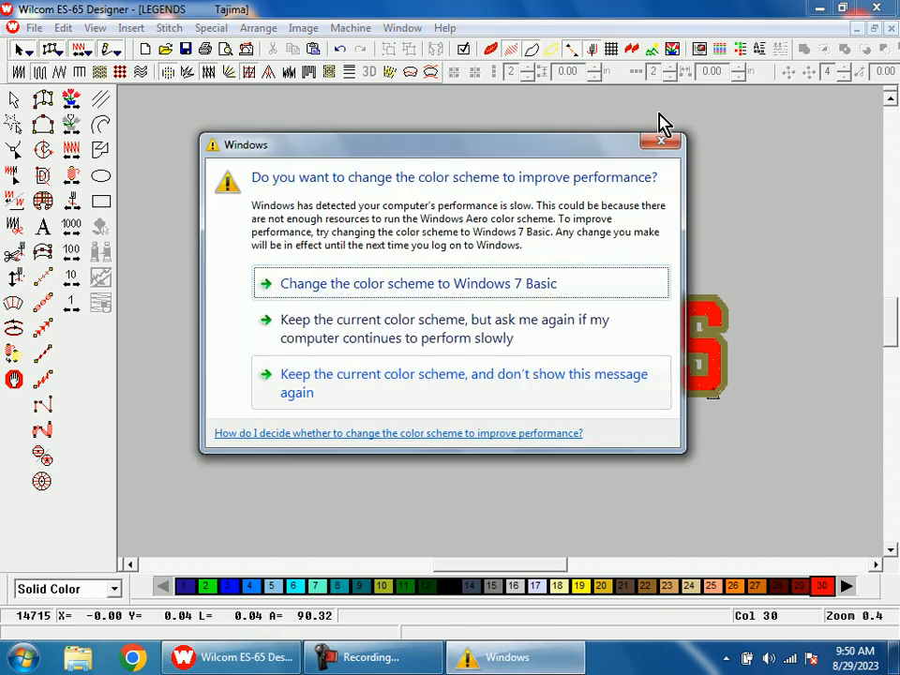
# Display the LEGENDS design in TrueView stitch rendering at zoom 1.0, dismissing the Windows color scheme prompts
pyautogui.click(668, 143)
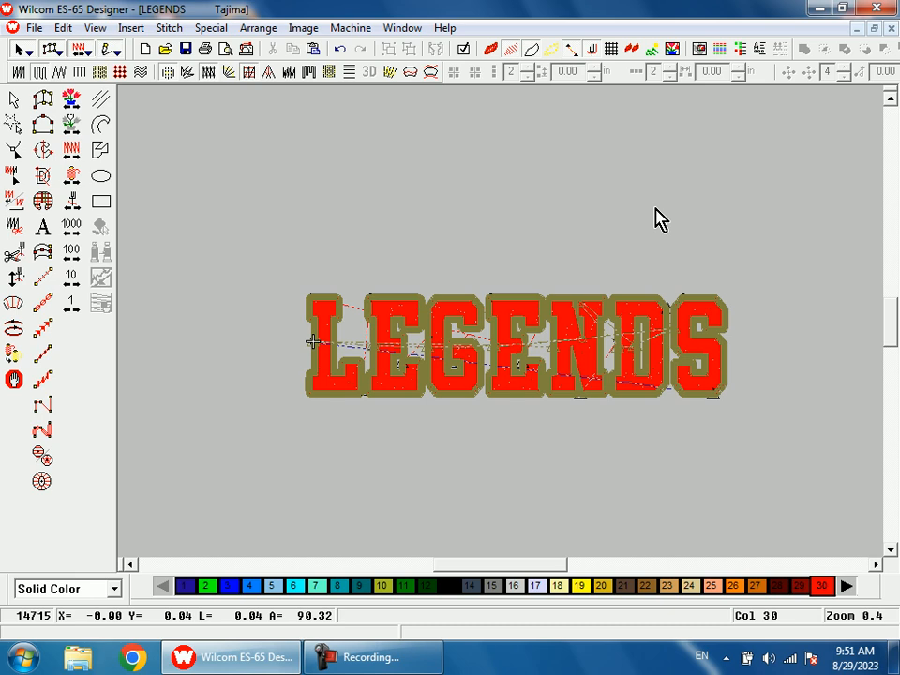
pyautogui.press('t')
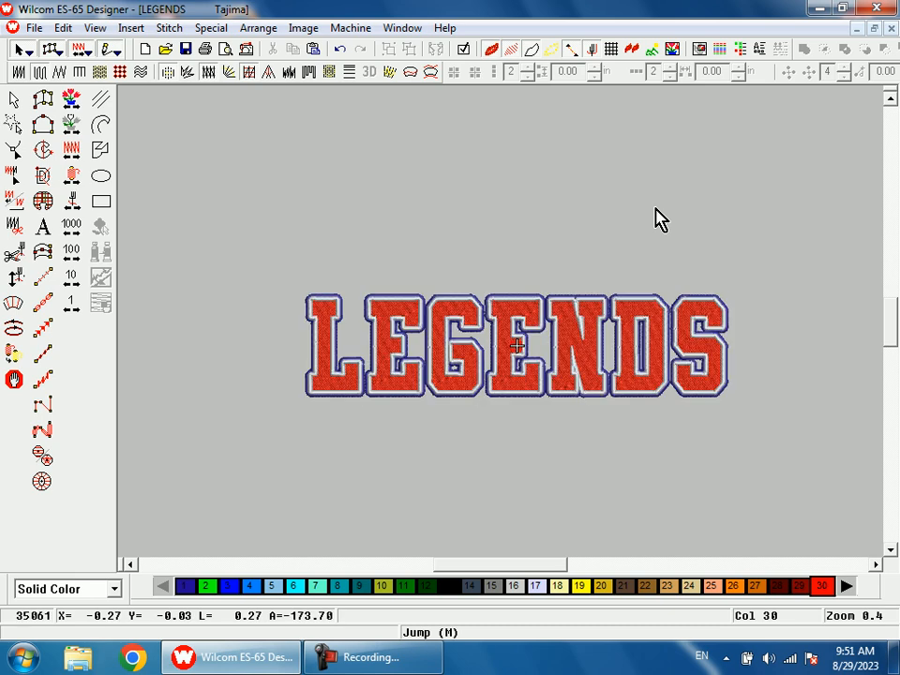
pyautogui.press('1')
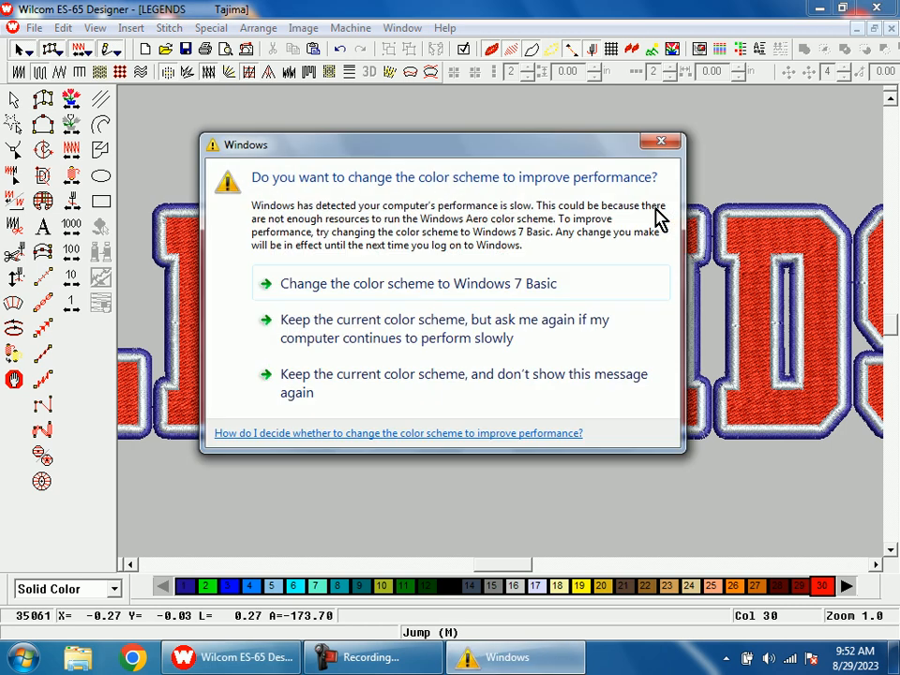
pyautogui.click(666, 142)
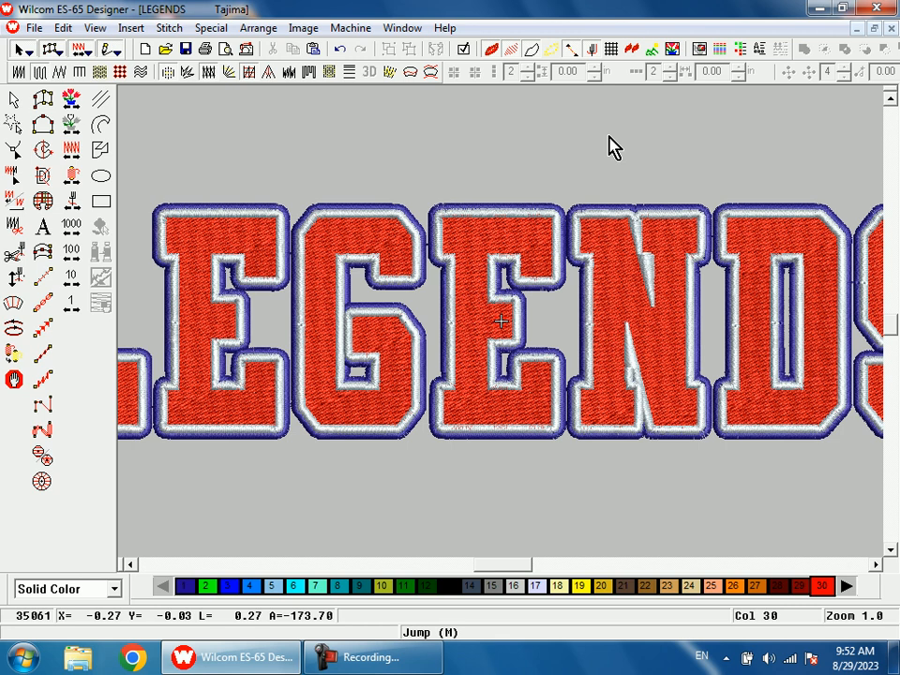
# Compare the rendered lettering up close and as a whole design, ending with all of LEGENDS in view
pyautogui.hotkey('shift', 'z')
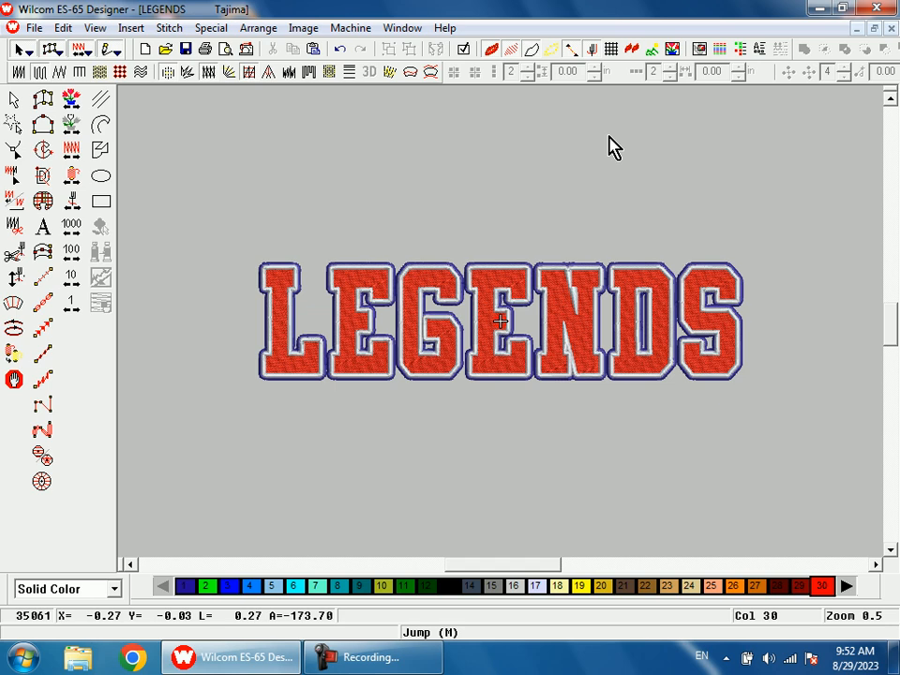
pyautogui.press('z')
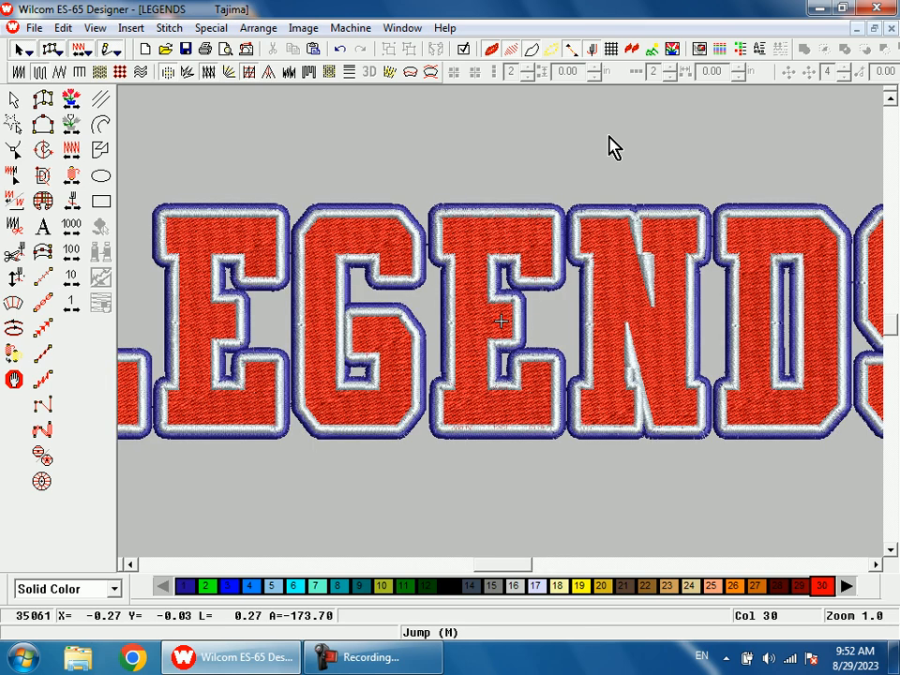
pyautogui.hotkey('shift', 'z')
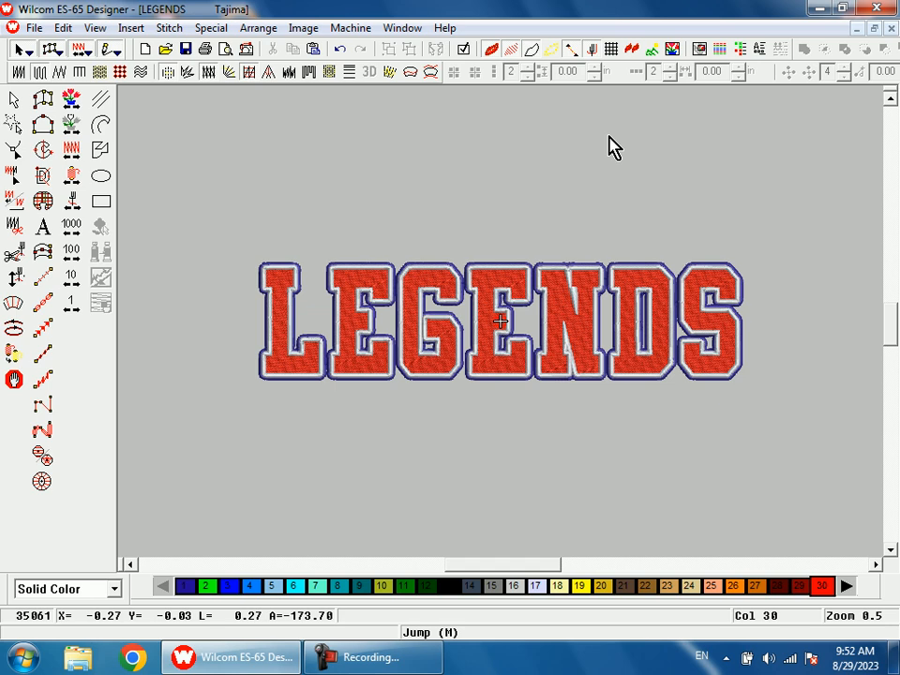
pyautogui.press('z')
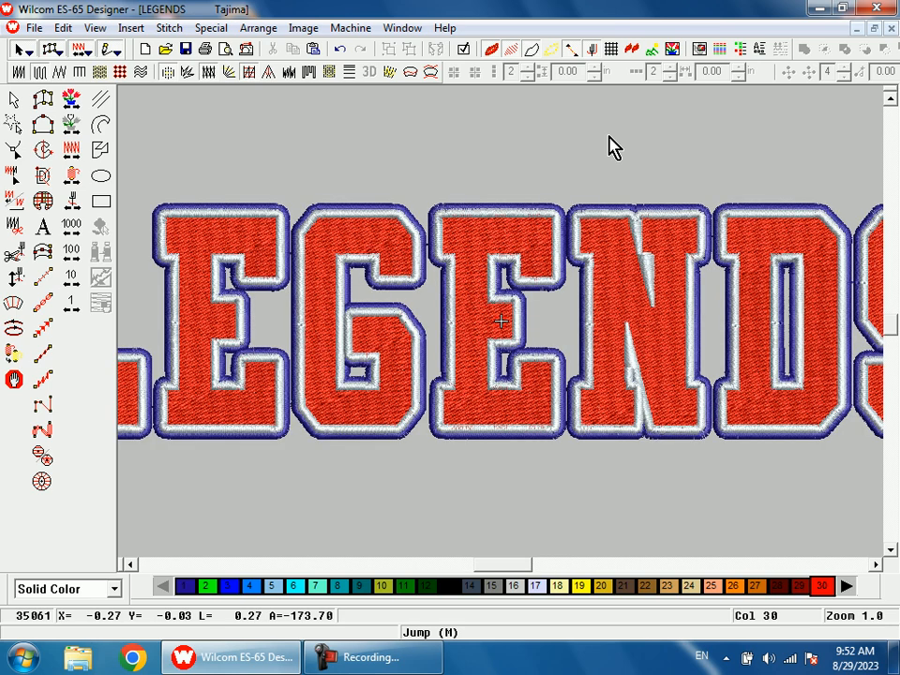
pyautogui.hotkey('shift', 'z')
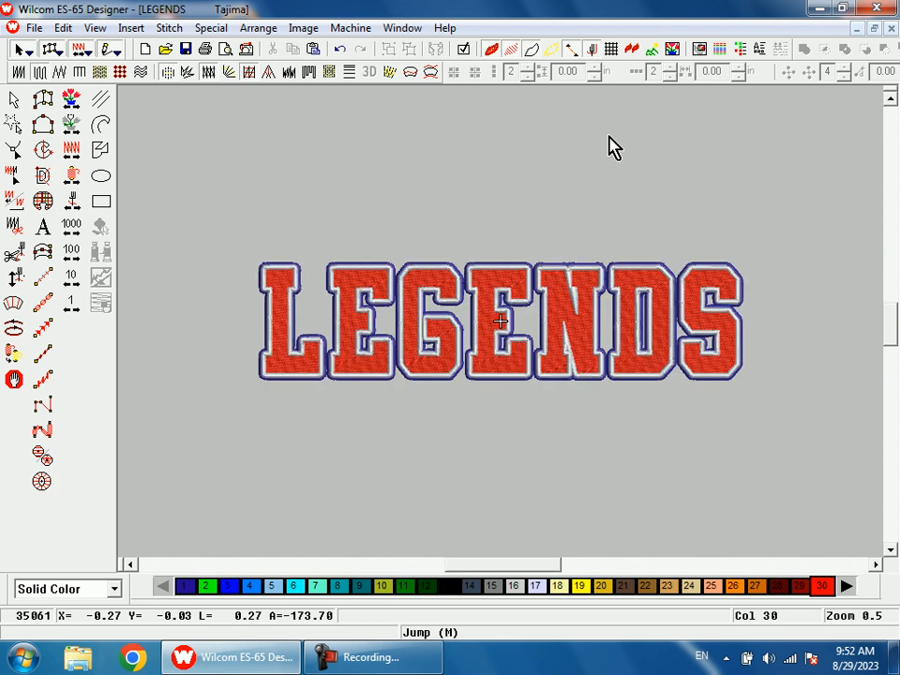